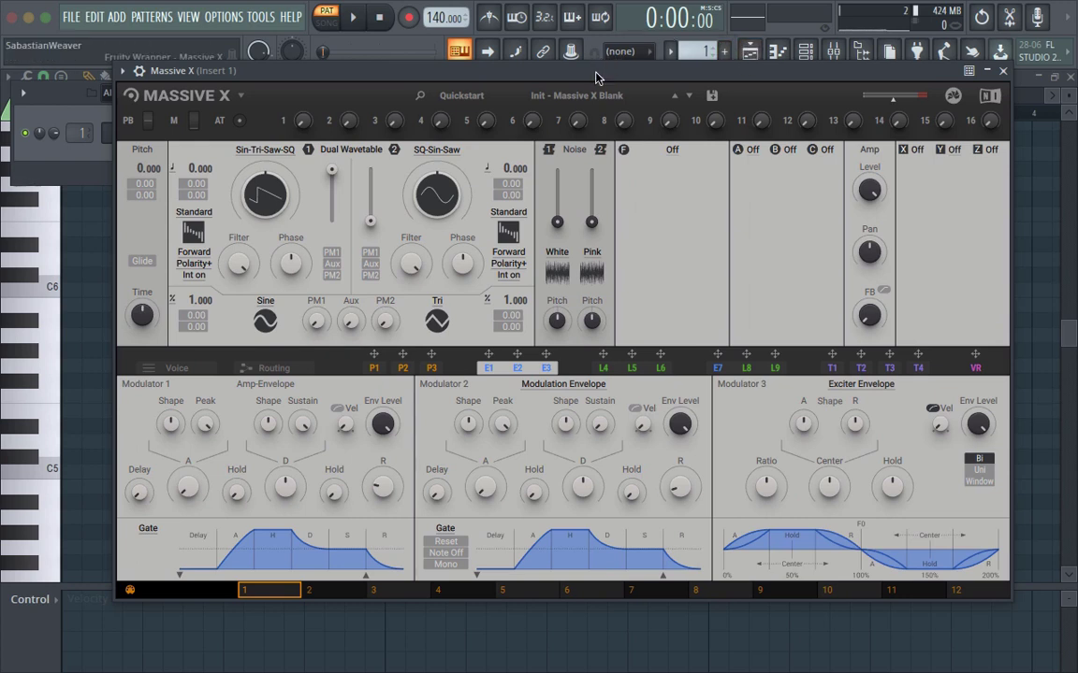
left_click_drag(360, 77, 344, 98)
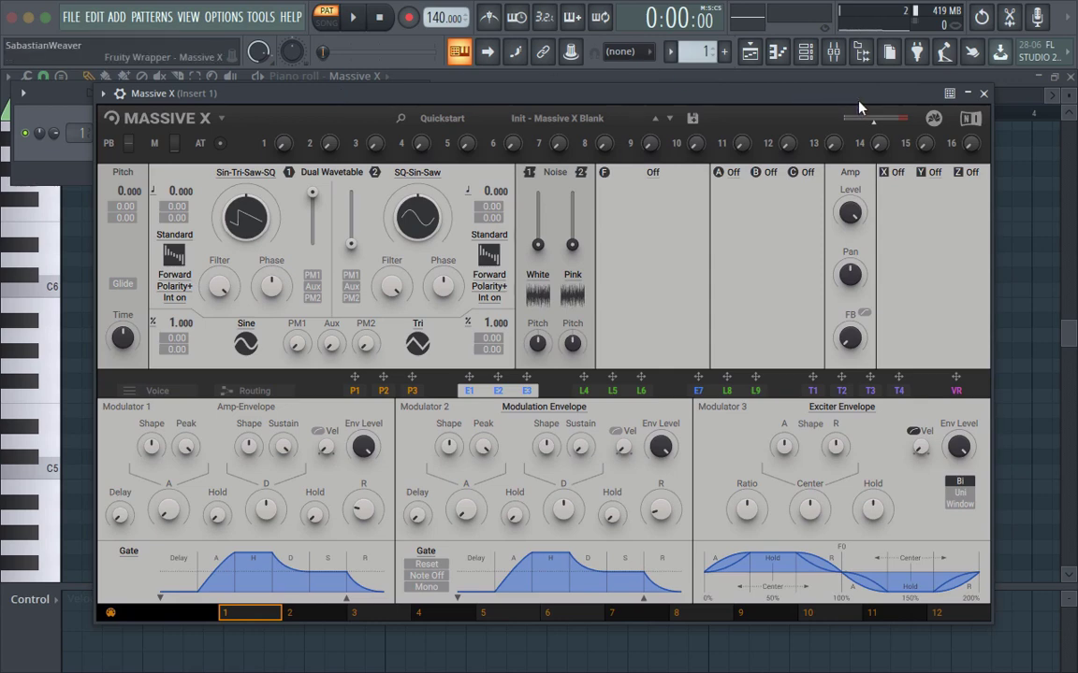
left_click_drag(774, 89, 778, 68)
left_click_drag(861, 78, 862, 79)
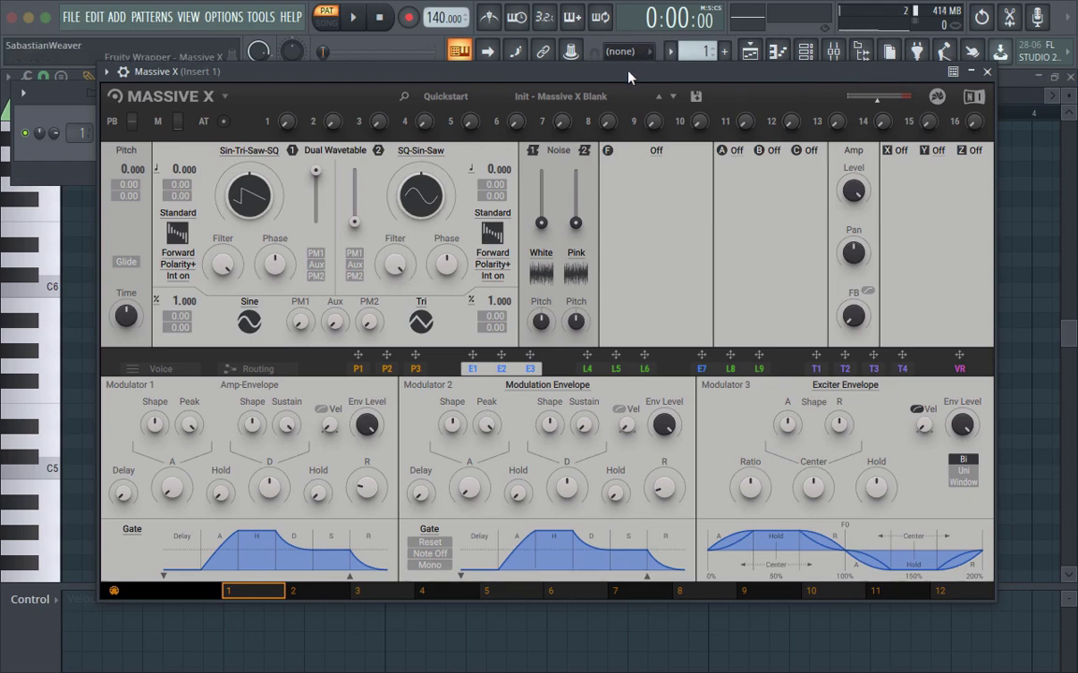
left_click_drag(630, 78, 643, 84)
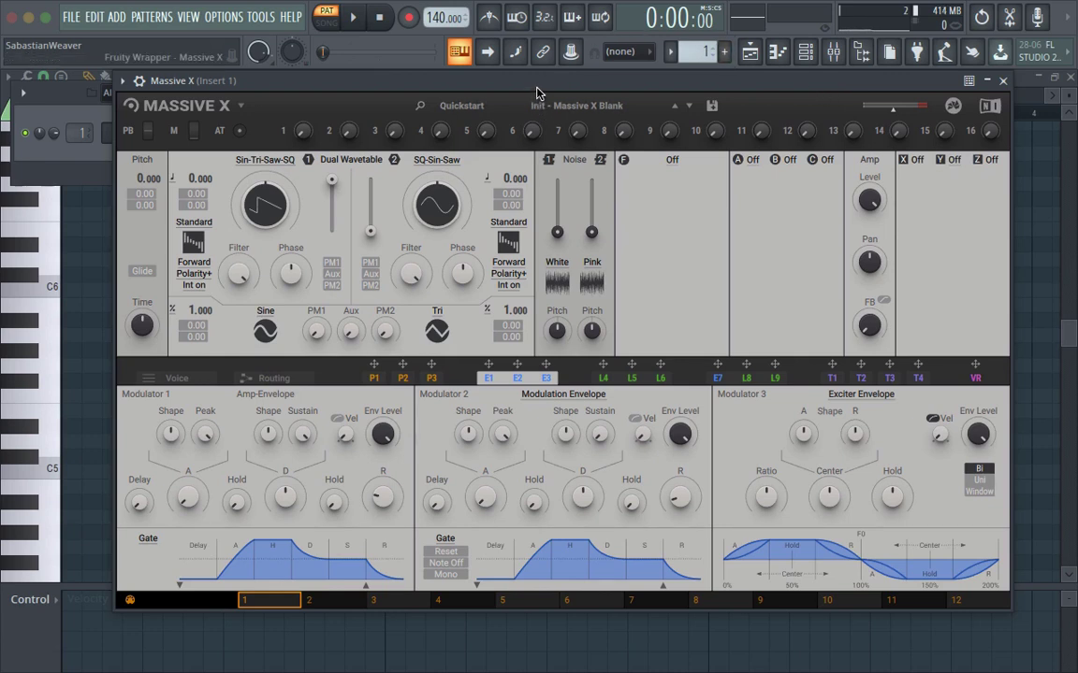
- Place oscillator 1 in the routing's polyphonic area, connecting it to insert X's input and removing that connection again
left_click(268, 377)
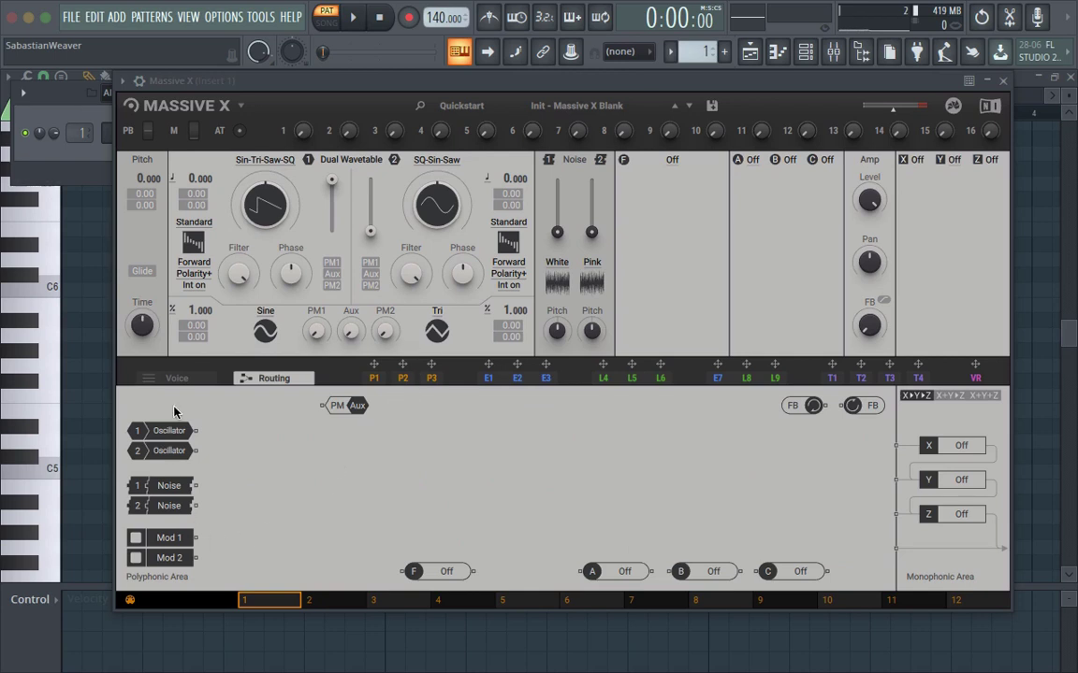
left_click_drag(192, 433, 417, 499)
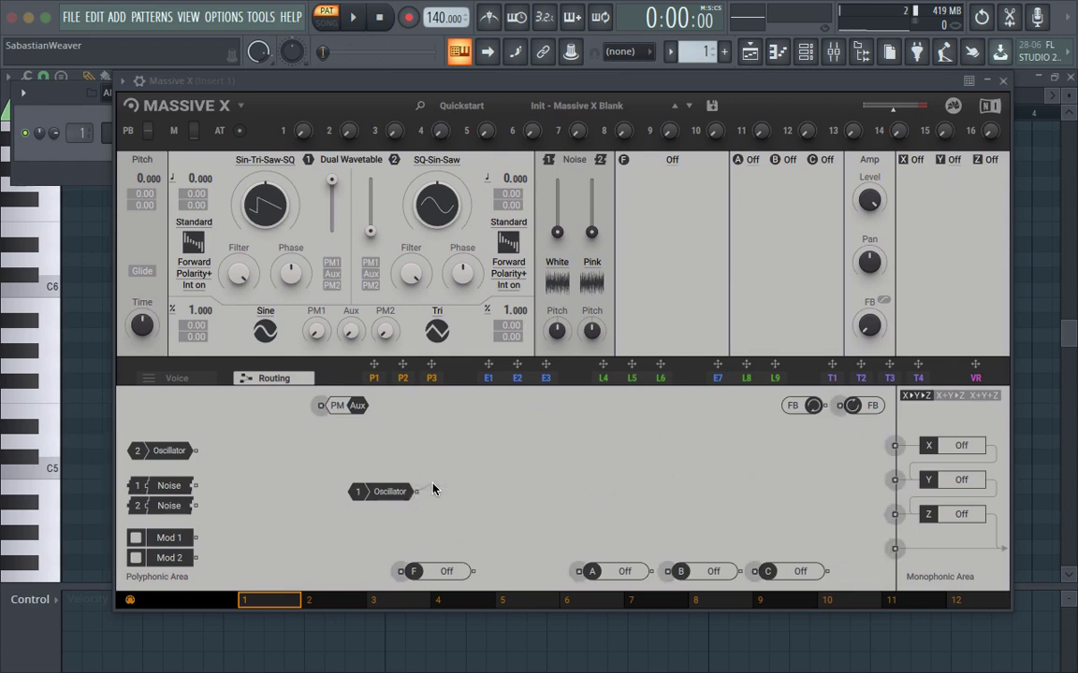
left_click_drag(433, 489, 896, 447)
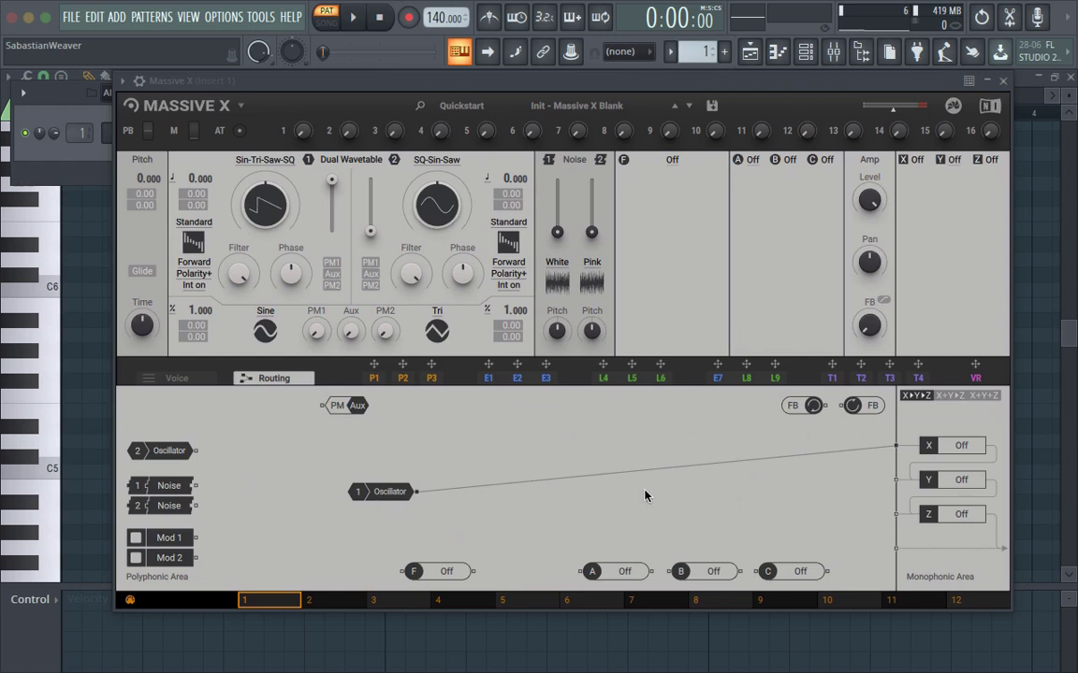
left_click(467, 487)
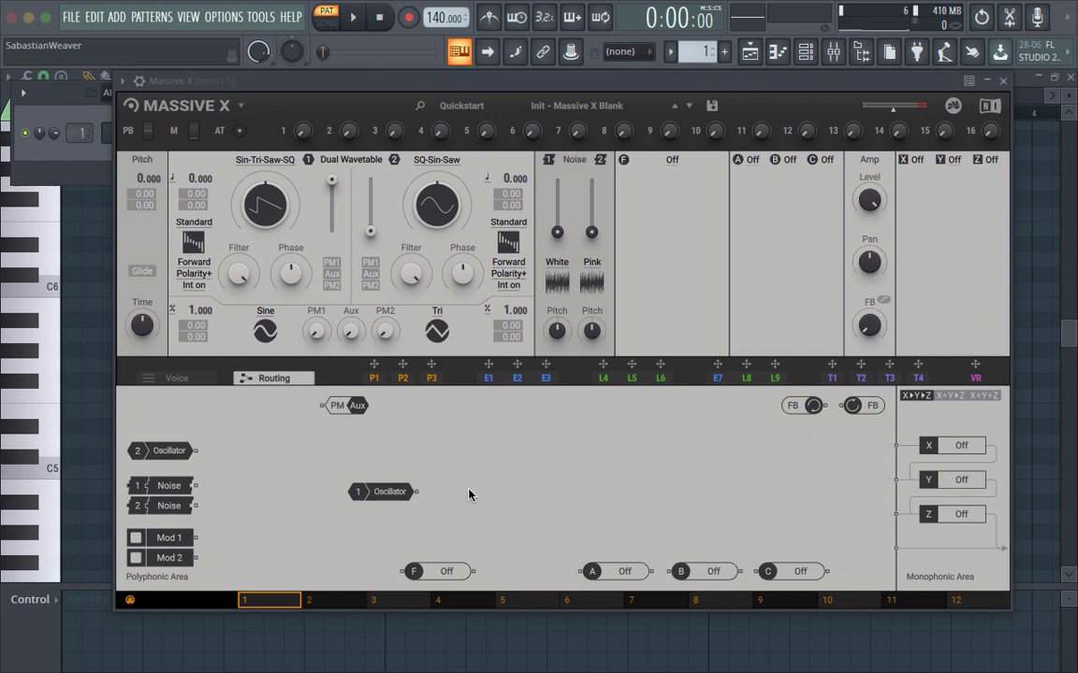
left_click_drag(370, 482, 323, 451)
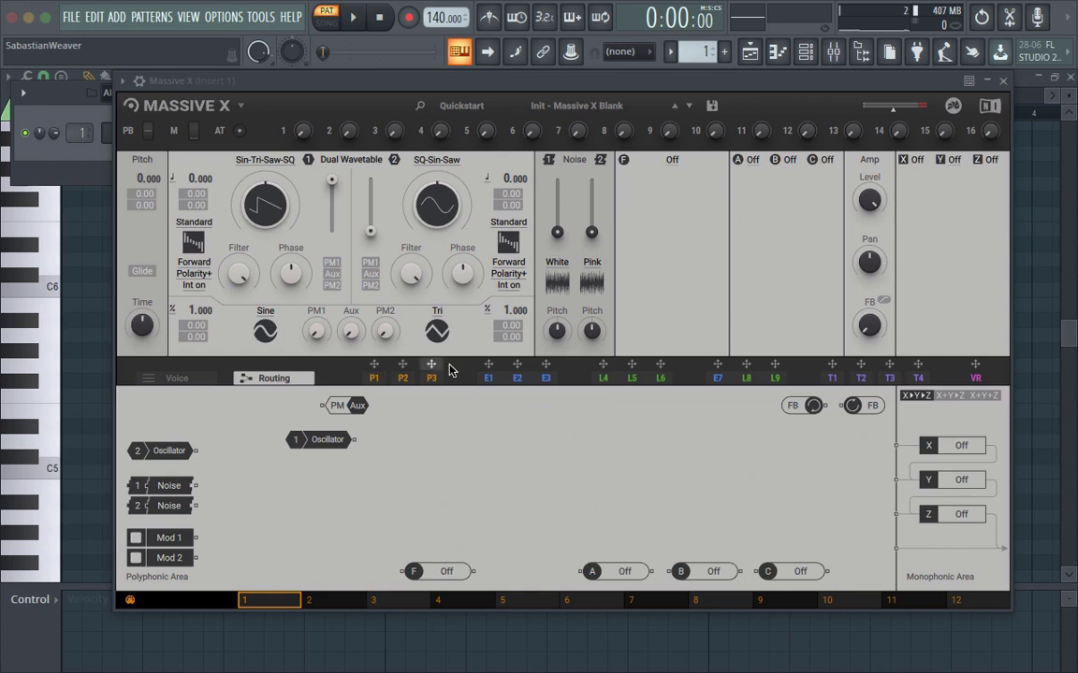
- Start performer P1's curve with a high peak just after step 1 and a mid-height point at about 3.6, curving the segment between them
left_click(374, 379)
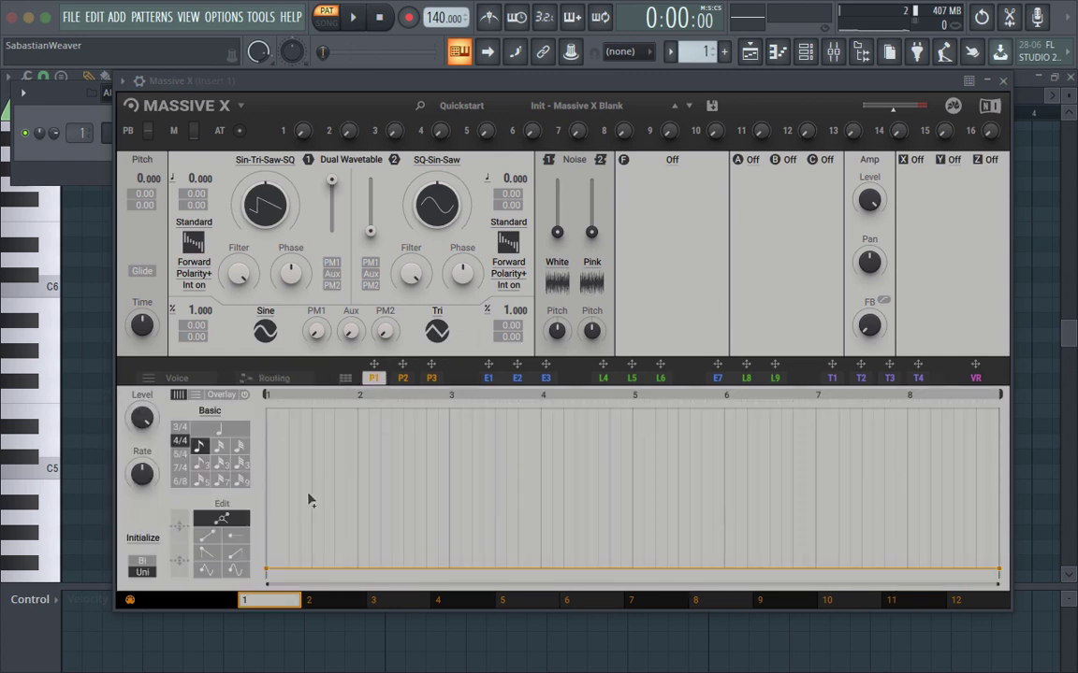
left_click(276, 428)
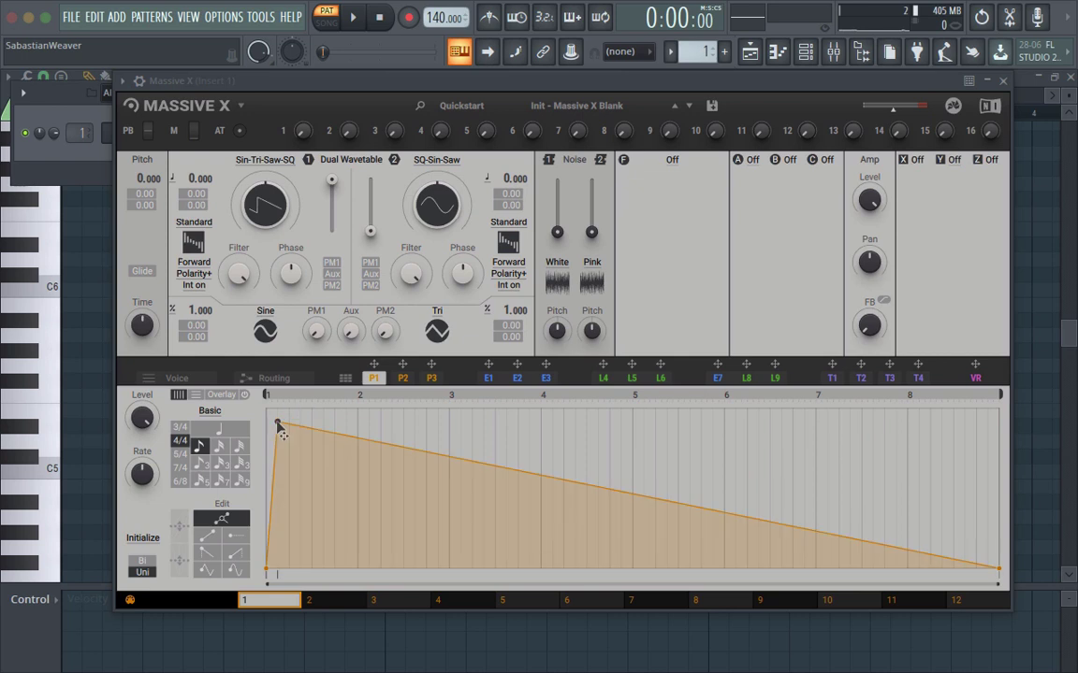
left_click(505, 498)
left_click_drag(505, 498, 502, 500)
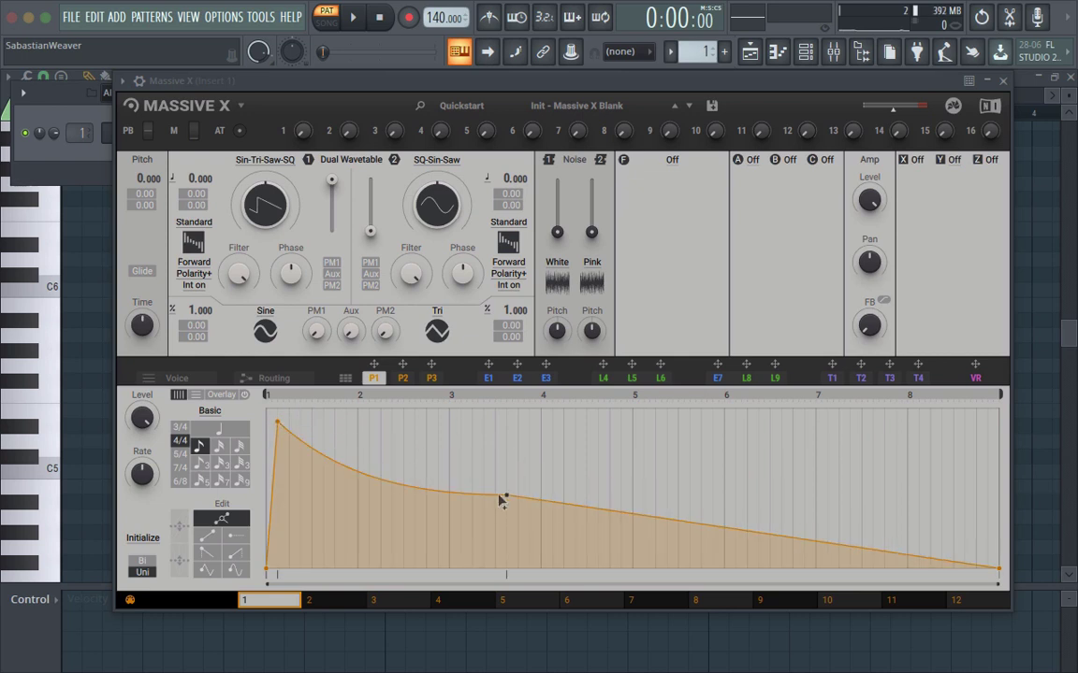
- Add zero-level points at about 2.75 and 4 to the P1 curve and raise its first peak slightly
left_click(426, 524)
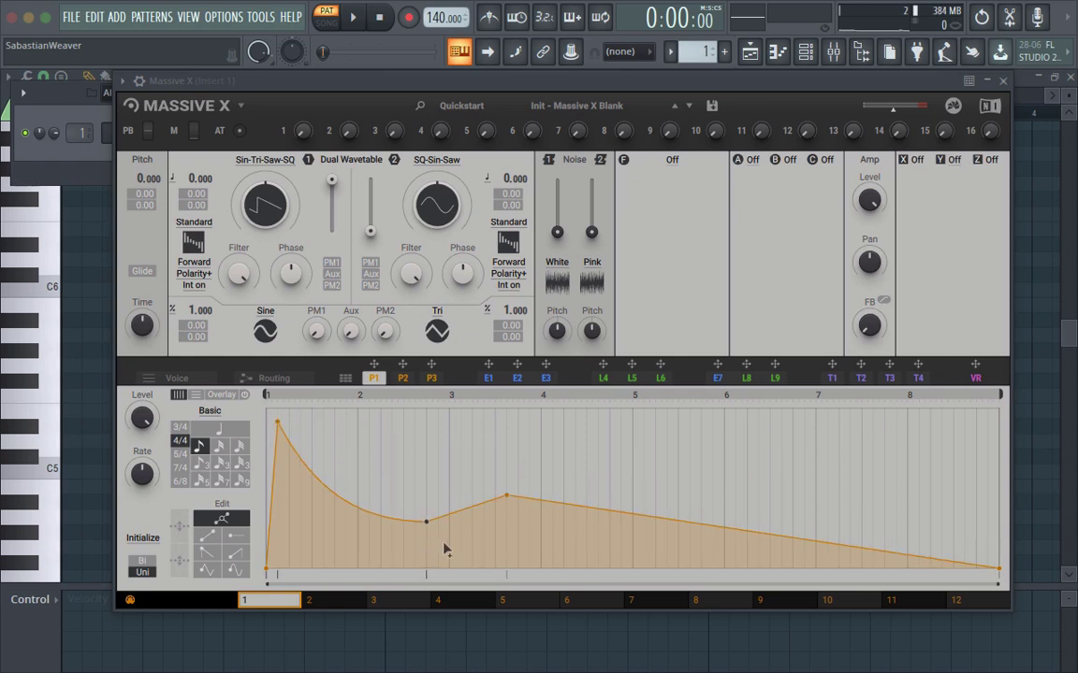
left_click_drag(425, 521, 425, 575)
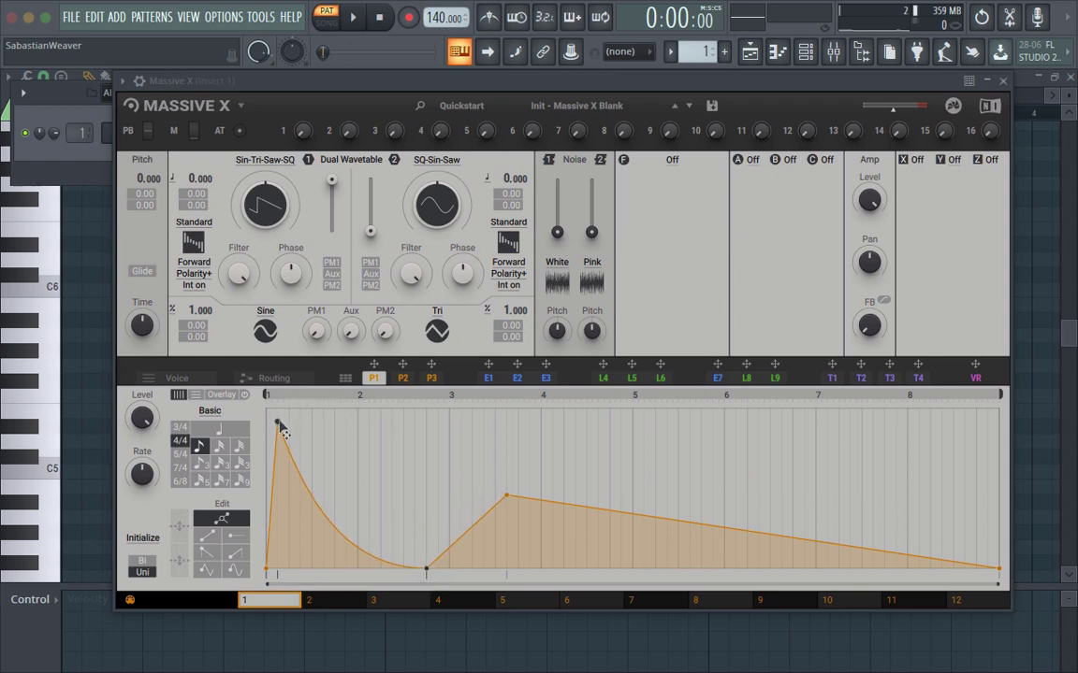
left_click_drag(280, 430, 278, 414)
double_click(541, 522)
left_click_drag(542, 524, 544, 567)
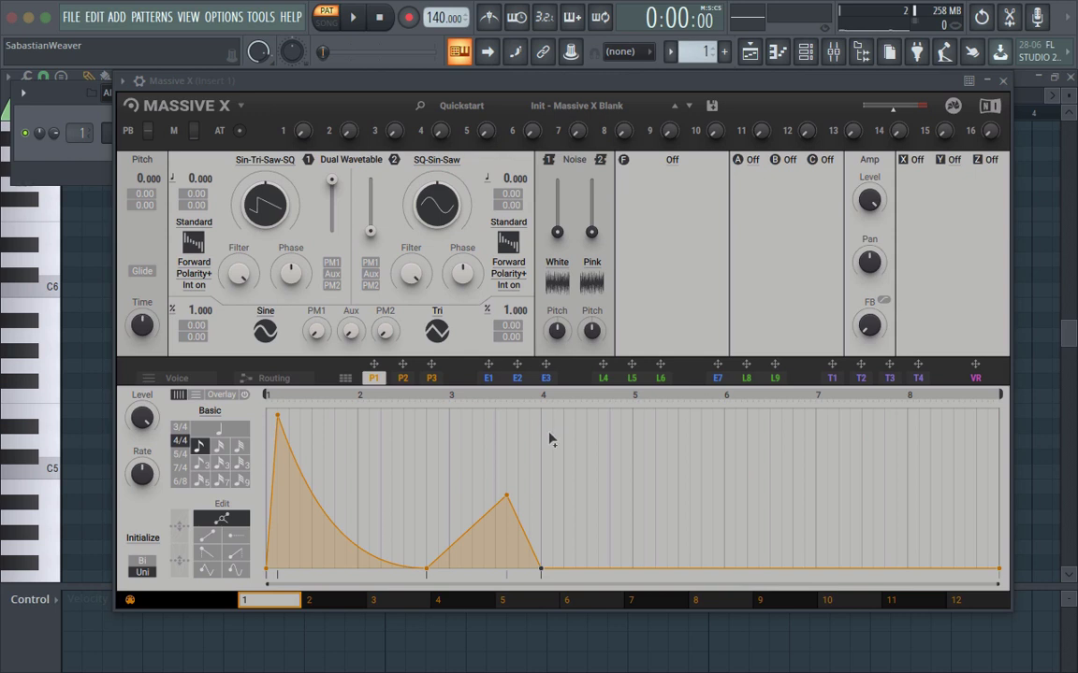
- Move P1's first peak to full height at about 1.25 and enable the overlay grid with divisions skewed toward its start
left_click(223, 394)
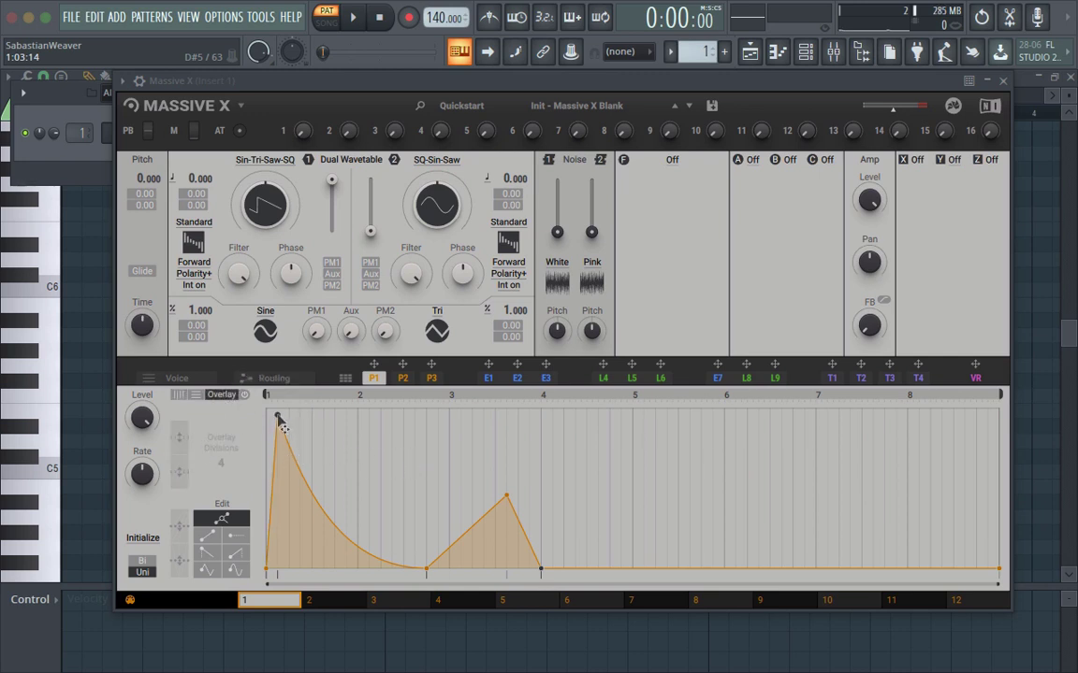
mouse_move(281, 423)
left_mouse_down()
mouse_move(300, 410)
mouse_move(289, 410)
left_mouse_up()
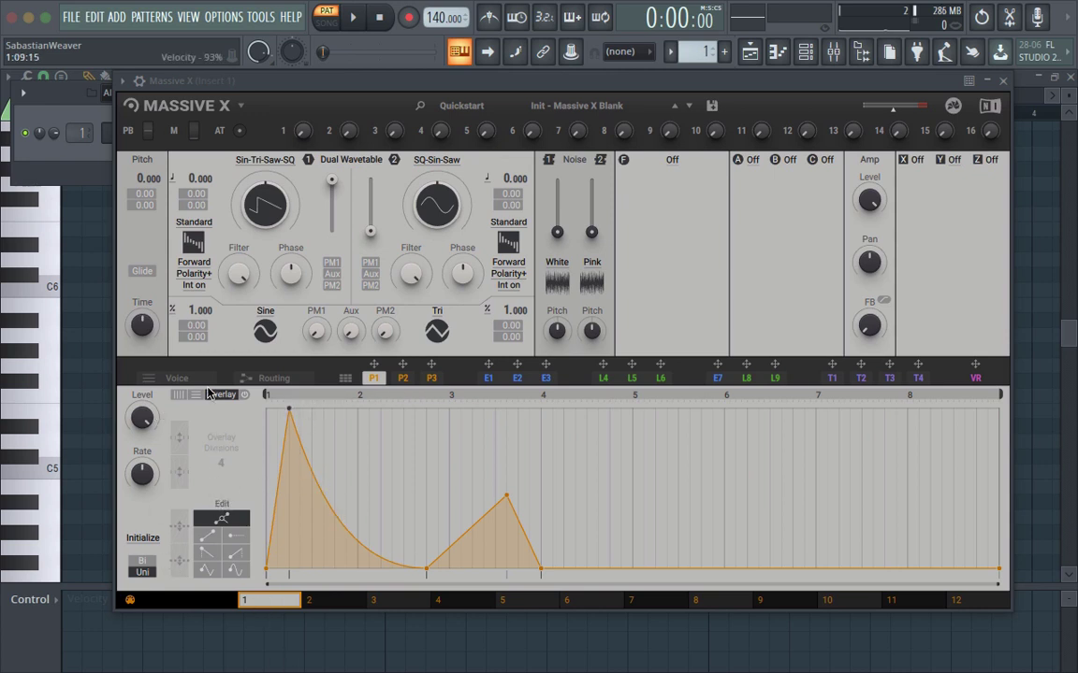
left_click(244, 396)
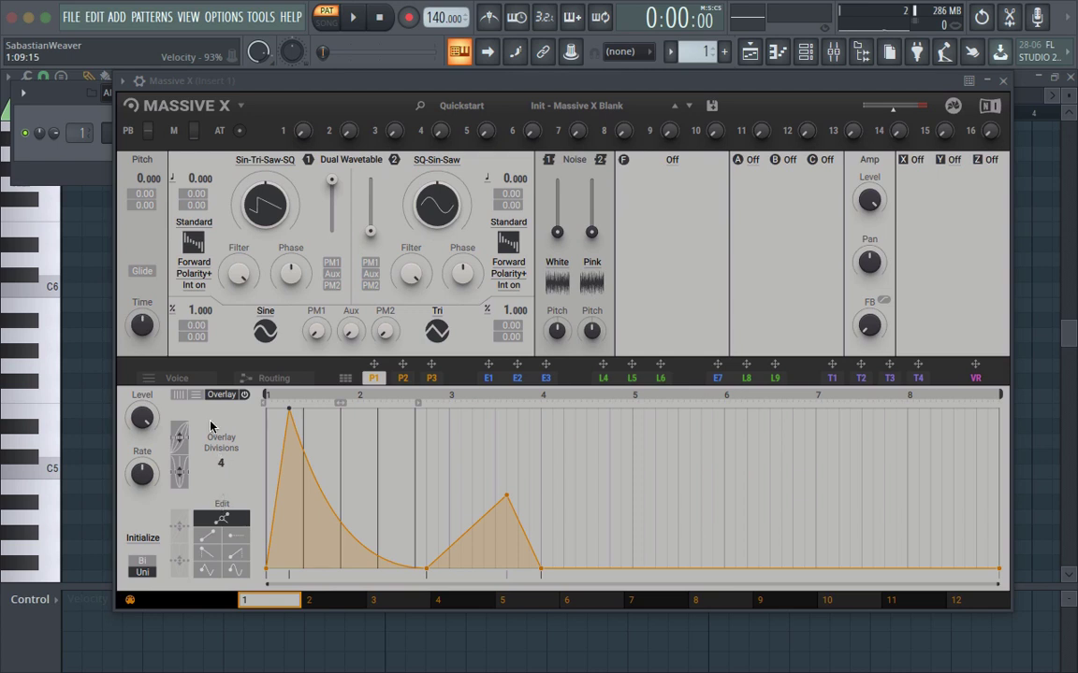
left_click_drag(184, 454, 184, 441)
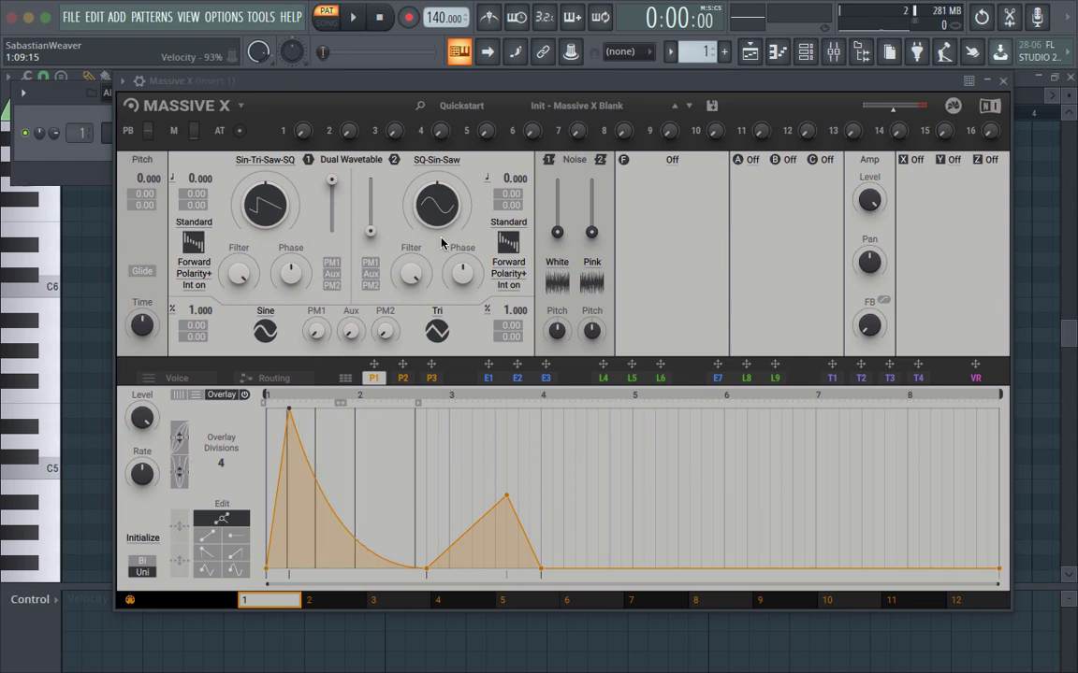
- Set oscillator 1's pitch to 12.000 and turn its wavetable position to the minimum for a sine wave
left_click(490, 377)
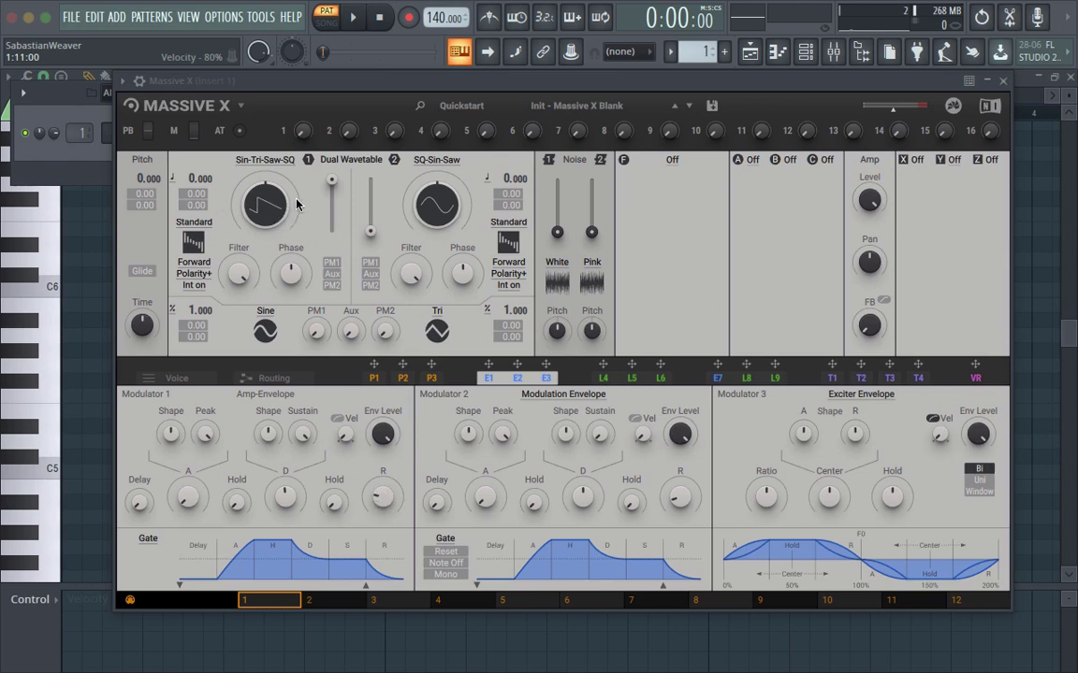
left_click_drag(232, 186, 232, 201)
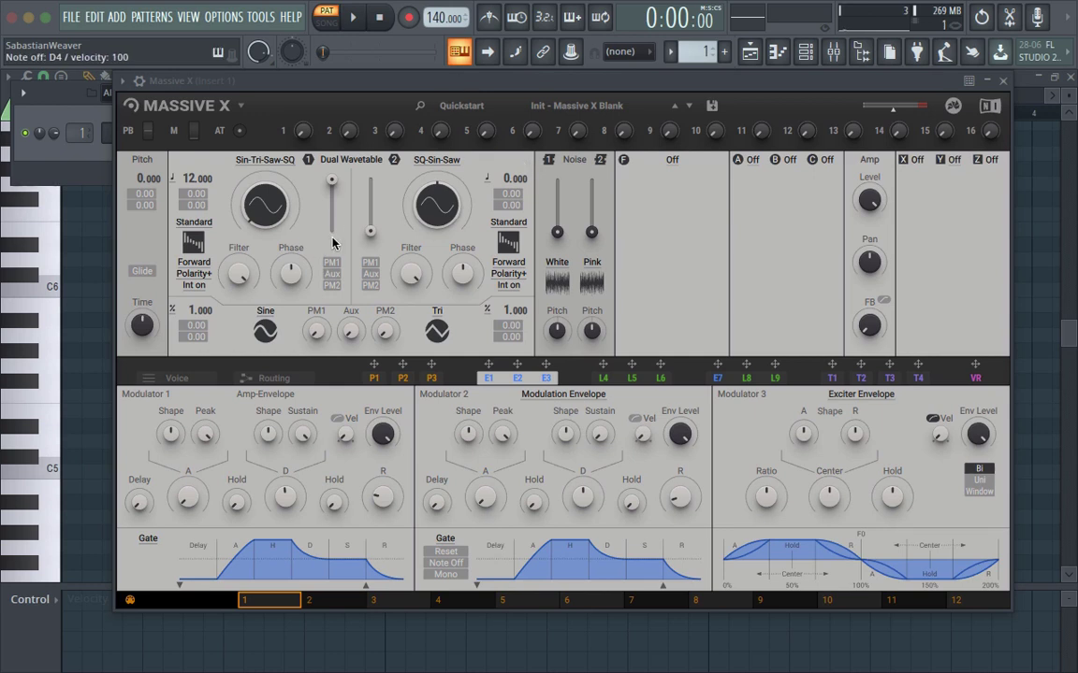
key("XF86AudioRaiseVolume")
- Connect oscillator 1's output to insert X's input in the routing, and return to the envelope modulators
left_click(273, 378)
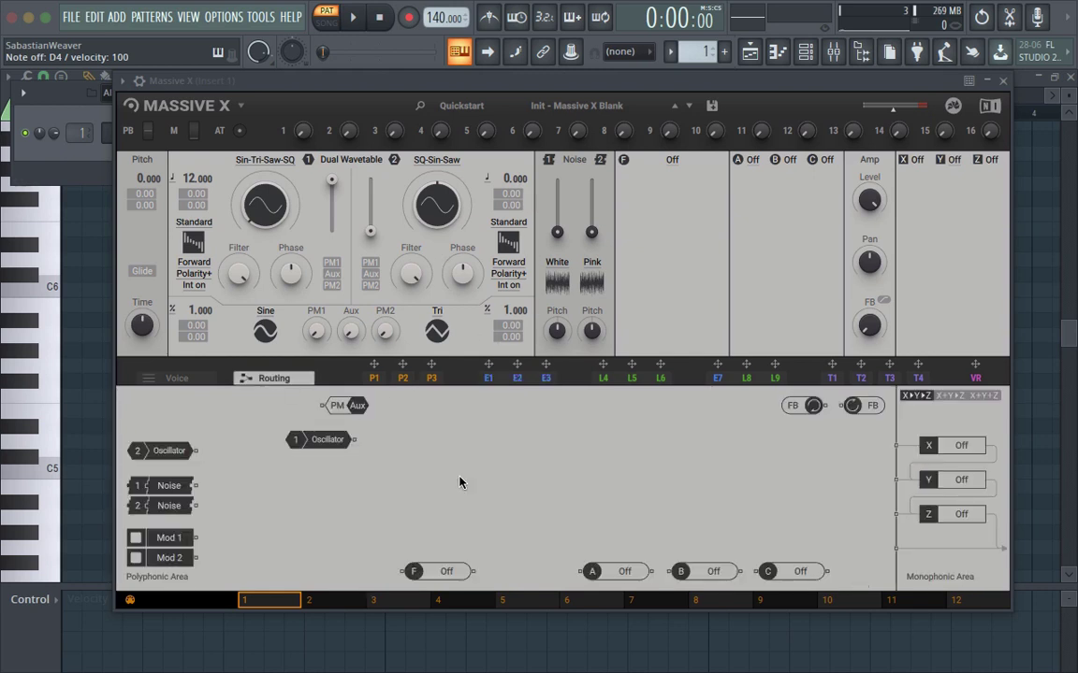
left_click_drag(355, 440, 894, 446)
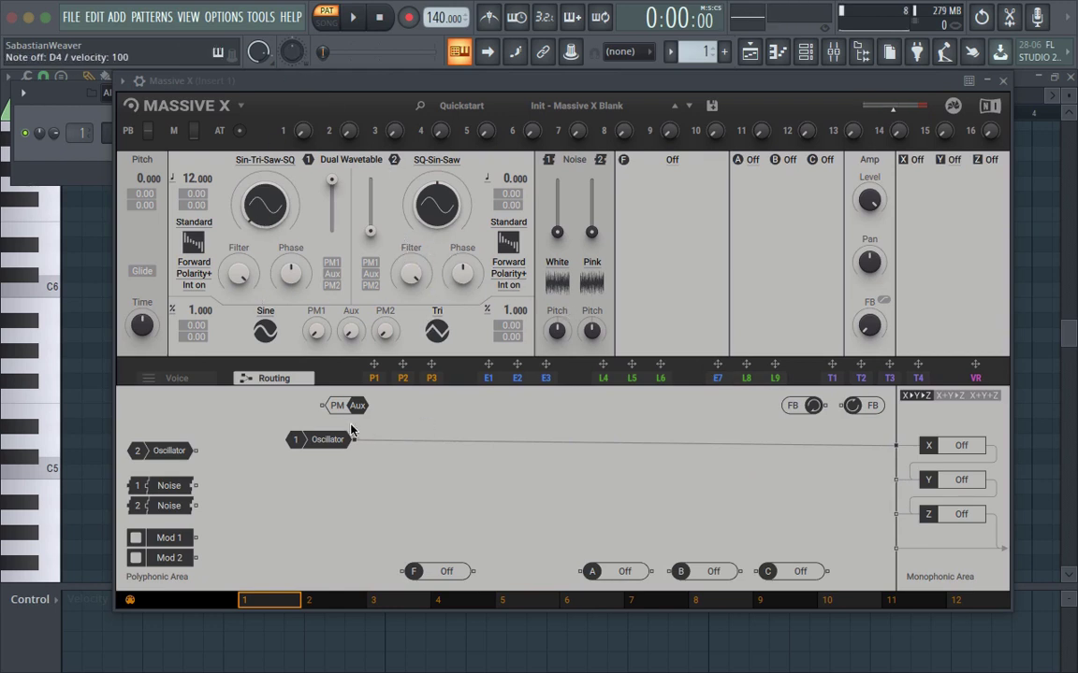
left_click(475, 376)
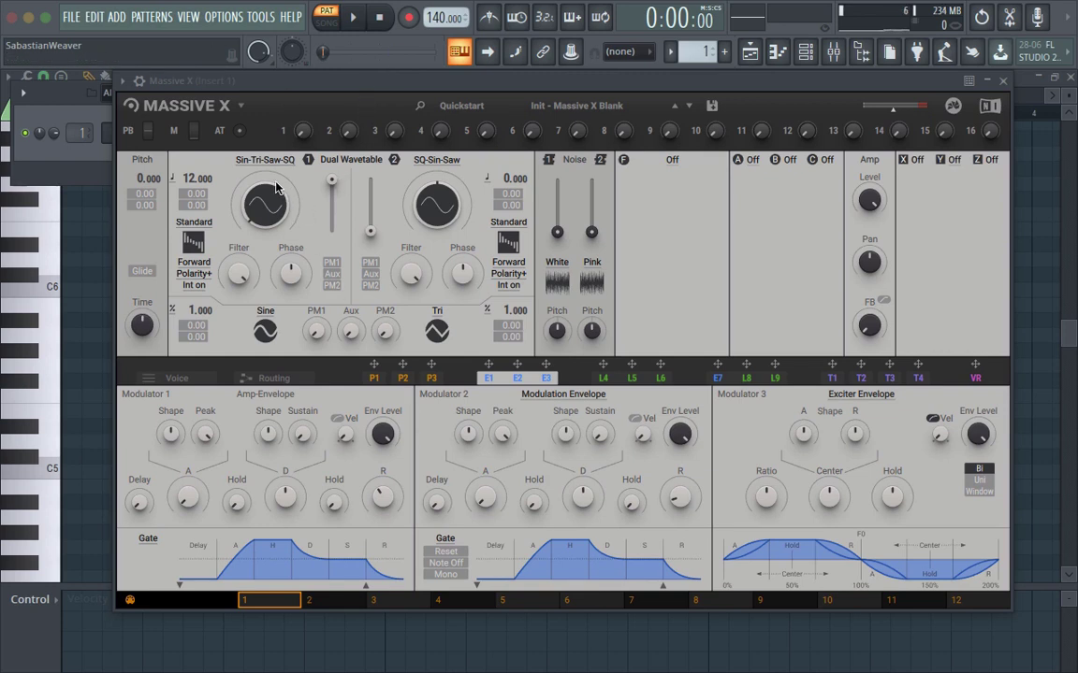
- Browse the wavetable categories available for oscillator 1, including Drift, Formant, Mixed, Remastered and Operators
left_click(254, 160)
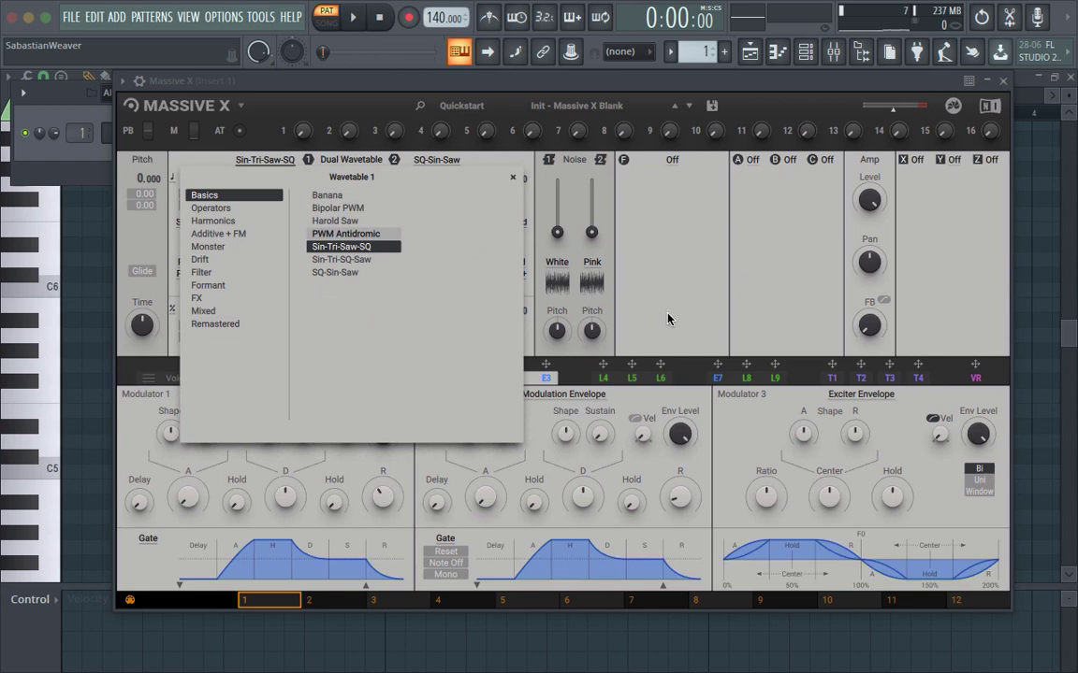
left_click(445, 140)
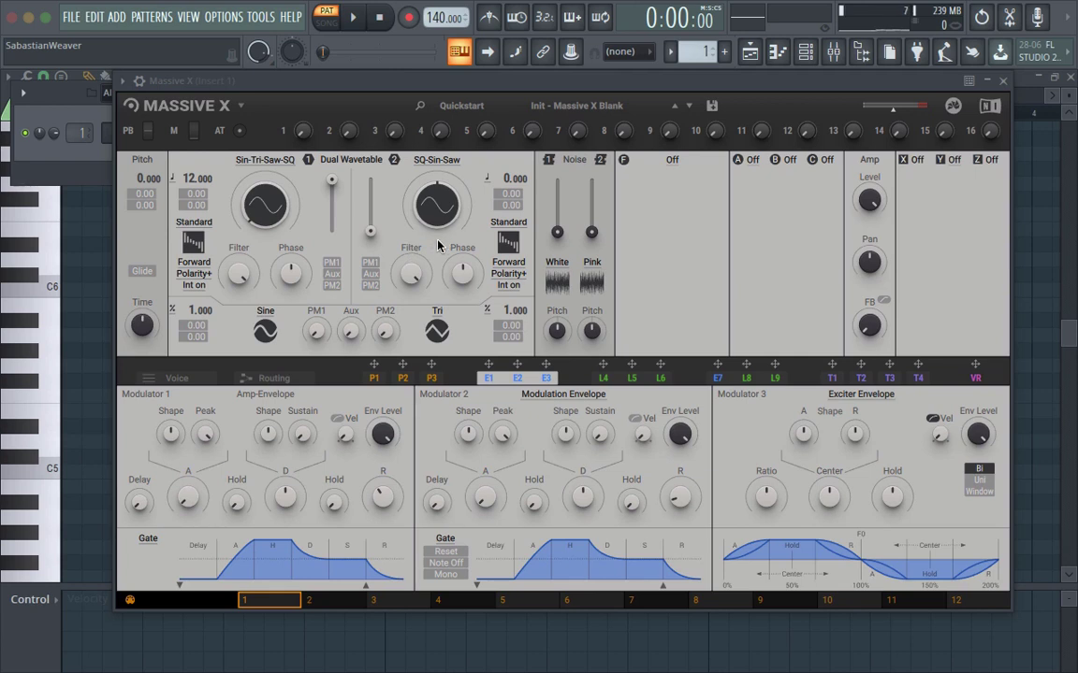
left_click(241, 159)
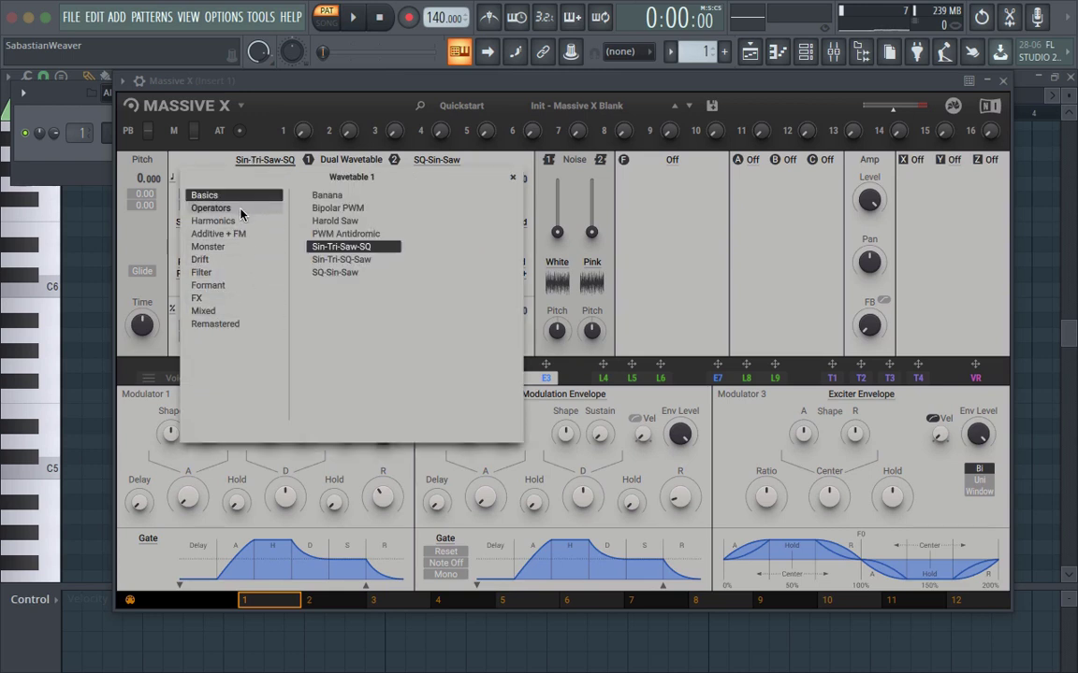
key("Down")
key("Down")
key("Down")
left_click(224, 259)
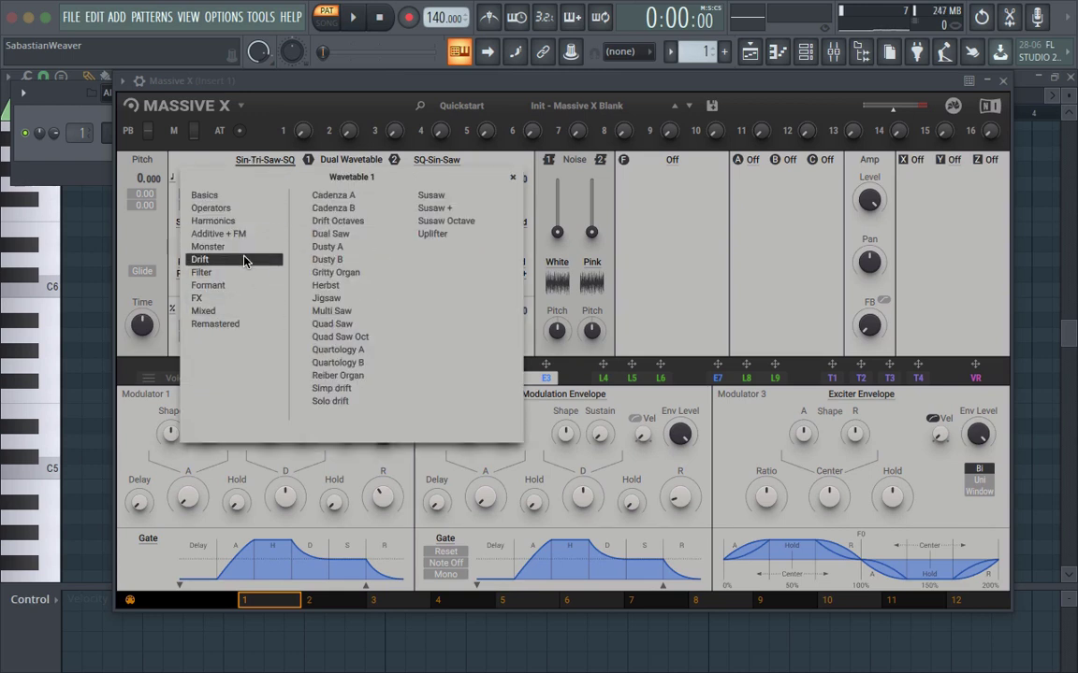
left_click(209, 285)
left_click(206, 311)
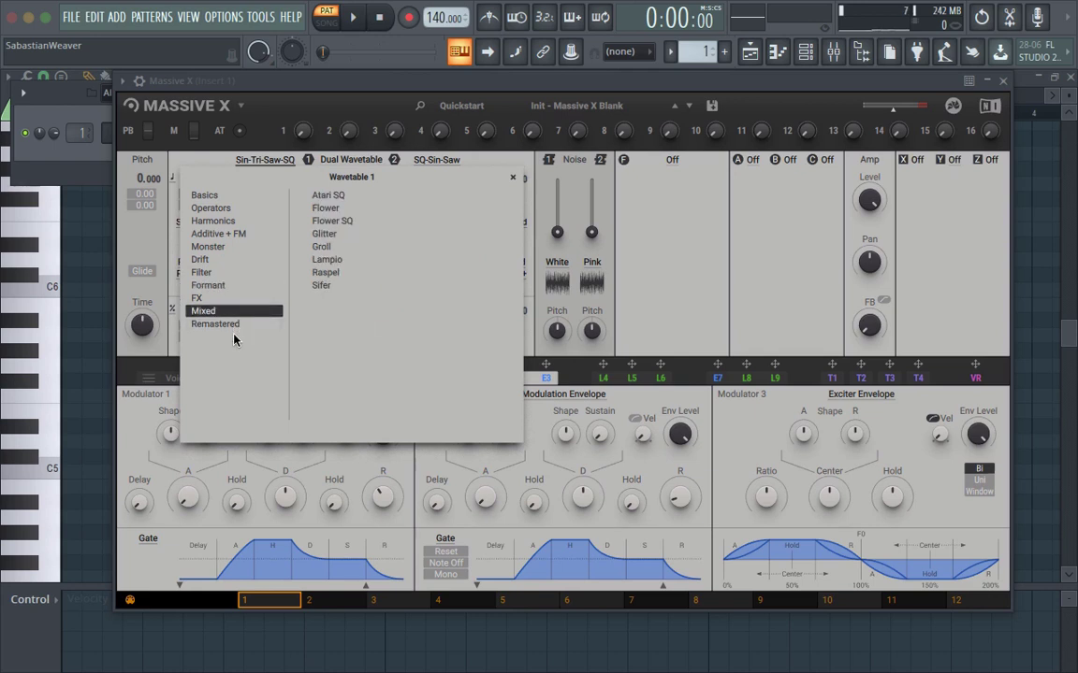
left_click(228, 324)
left_click(228, 207)
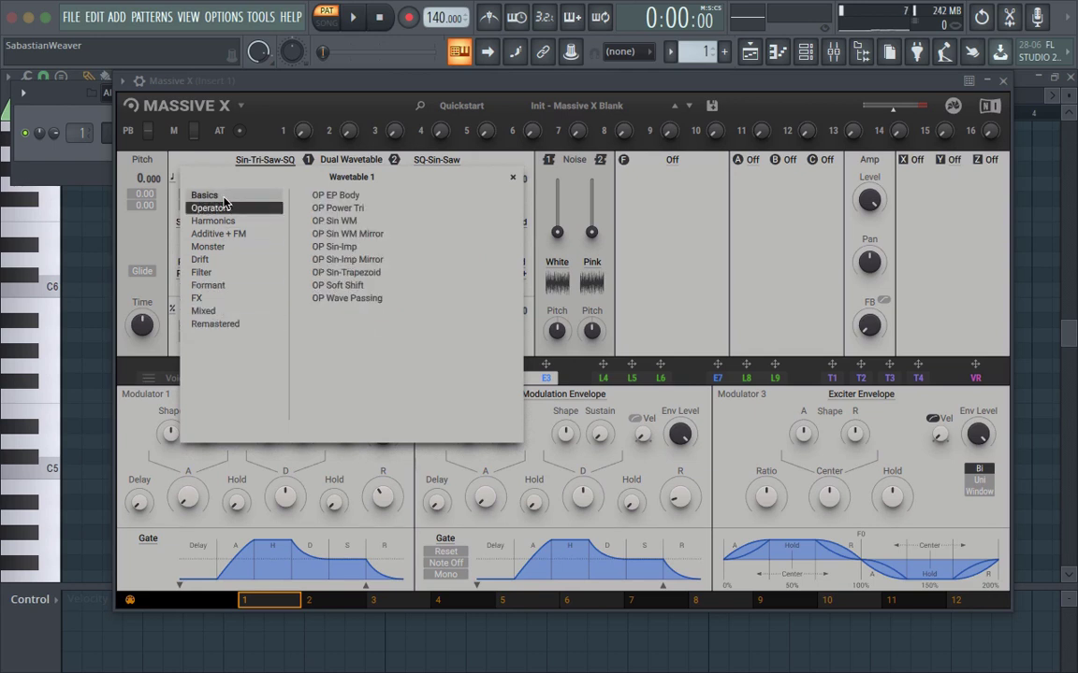
- Load the Banana wavetable from the Basics category into oscillator 1 and close the wavetable list
left_click(204, 195)
left_click(318, 197)
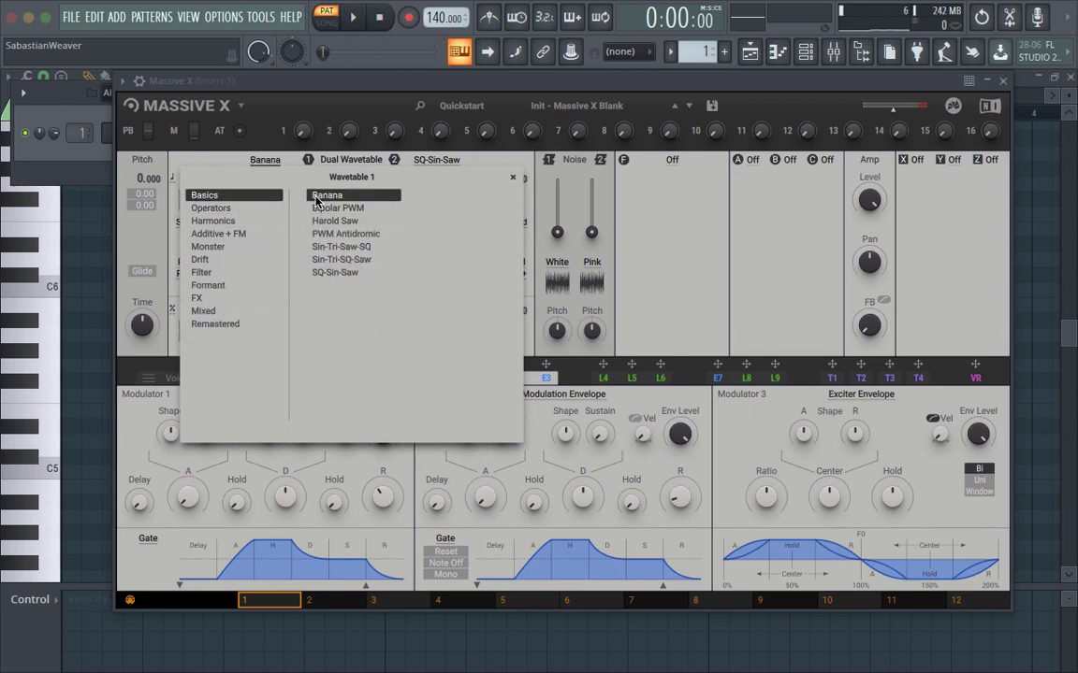
left_click(513, 178)
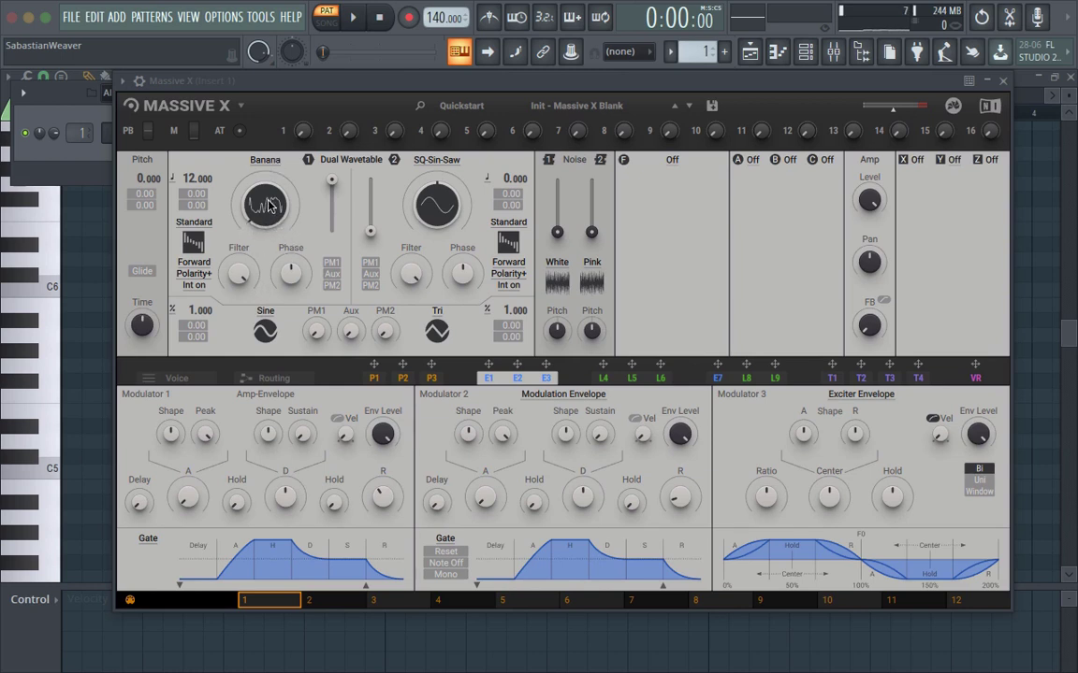
- Switch oscillator 1's wavetable mode to Gorilla and audition the sound by playing C4 repeatedly
left_click(194, 227)
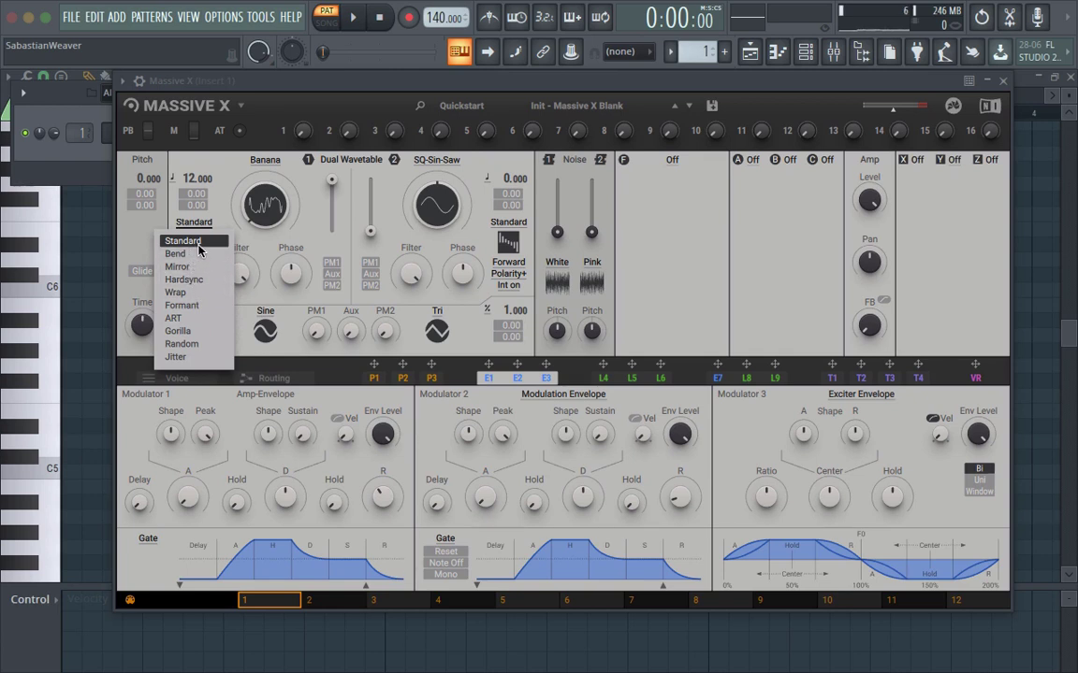
left_click(207, 331)
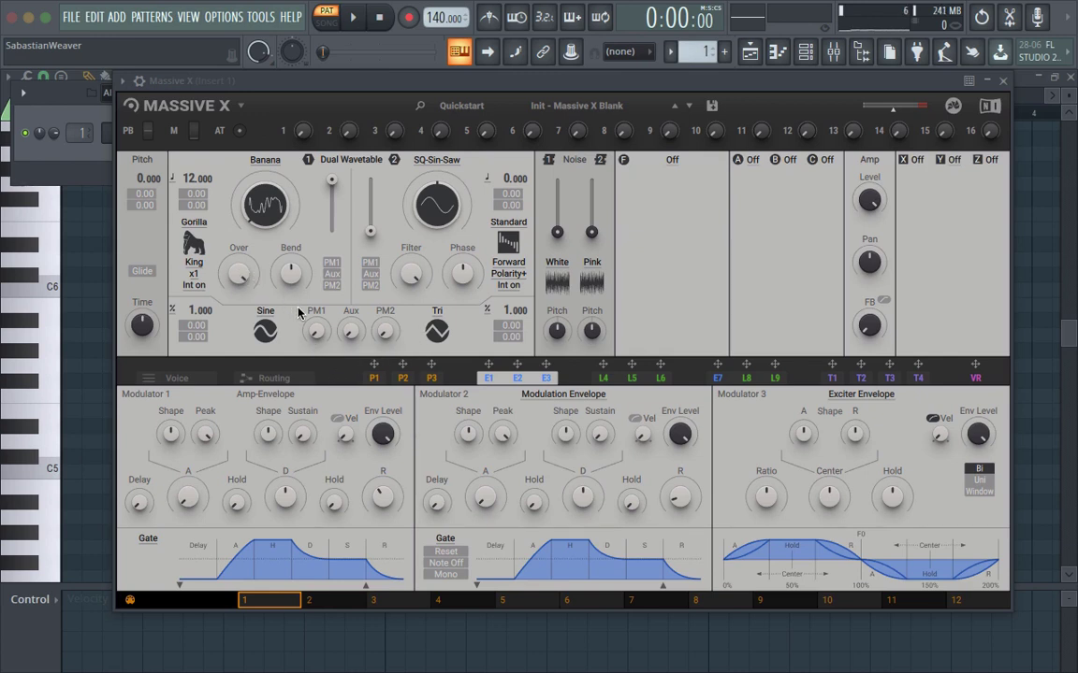
key("z")
key("z")
key("z")
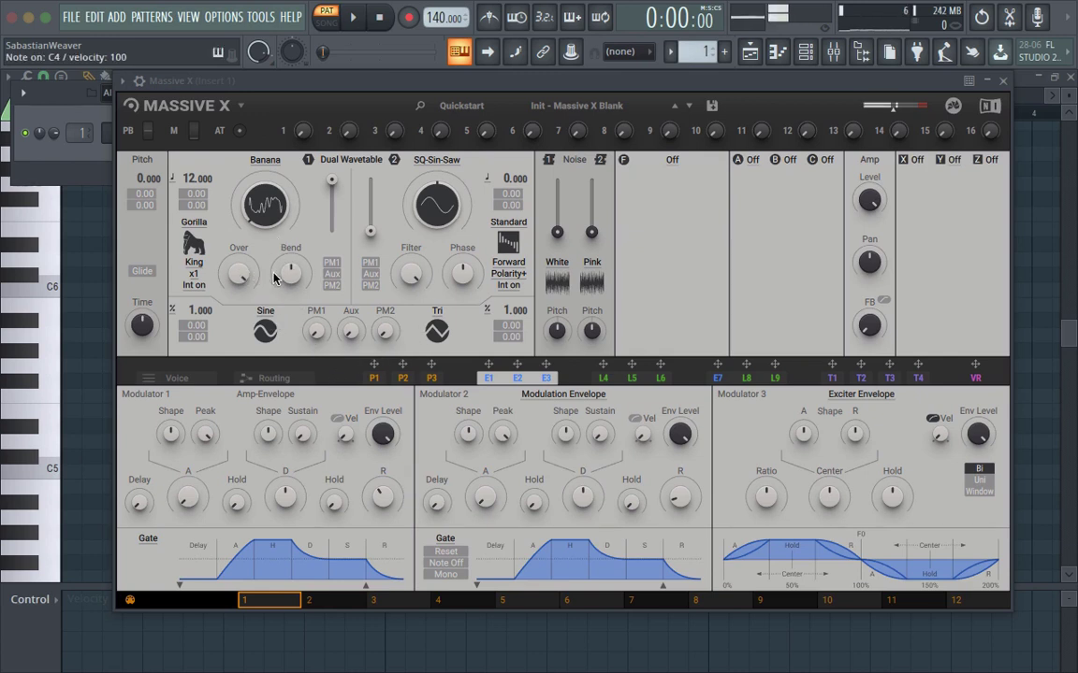
key("z")
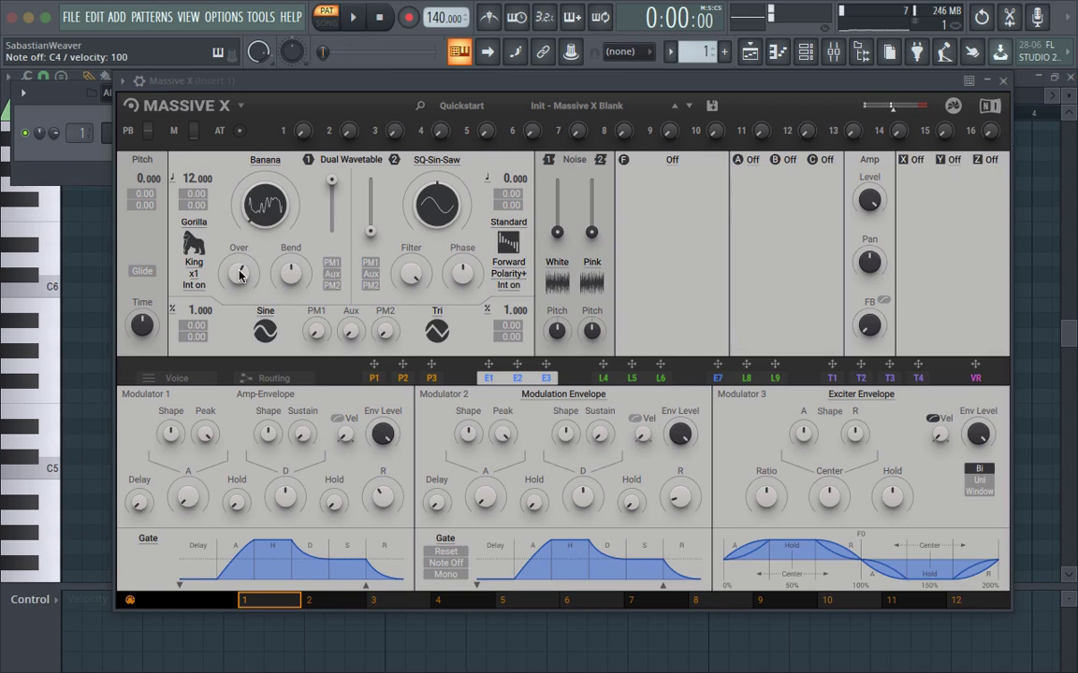
- Lower oscillator 1's Gorilla Over and Bend amounts while auditioning the sound on C4
key("z")
key("z")
key("z")
key("z")
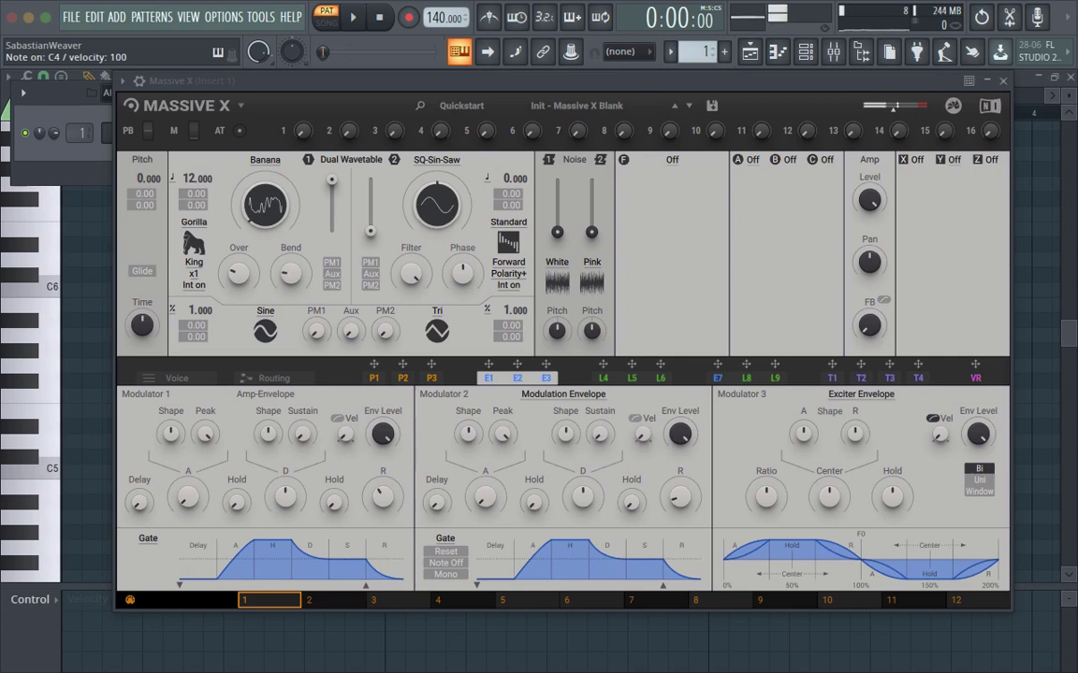
key("z")
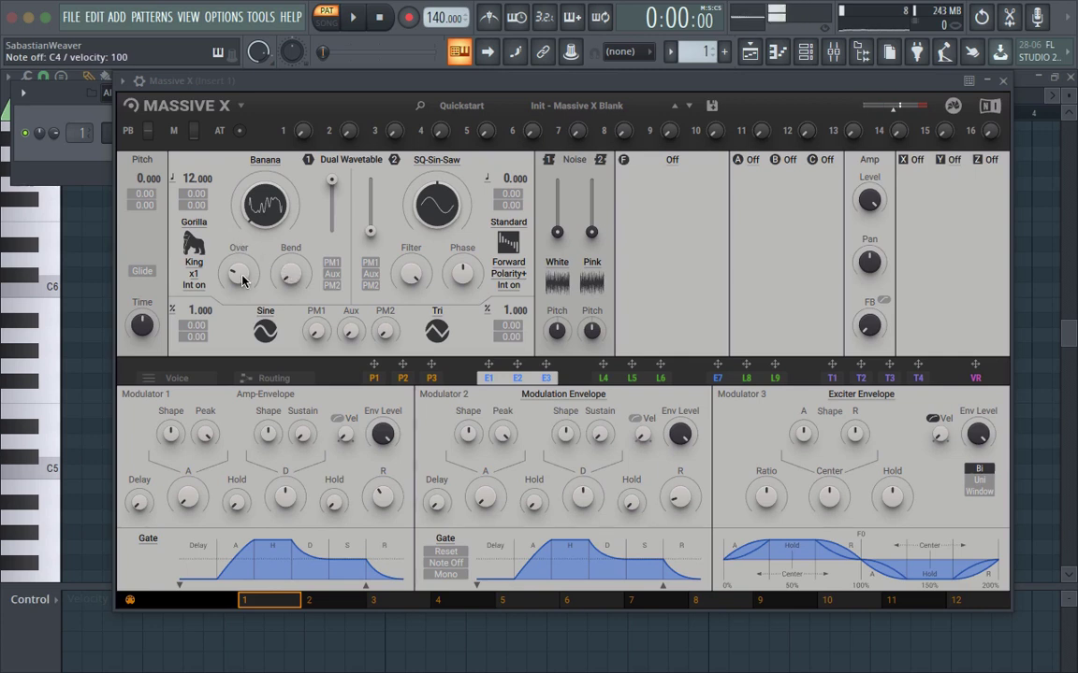
key("z")
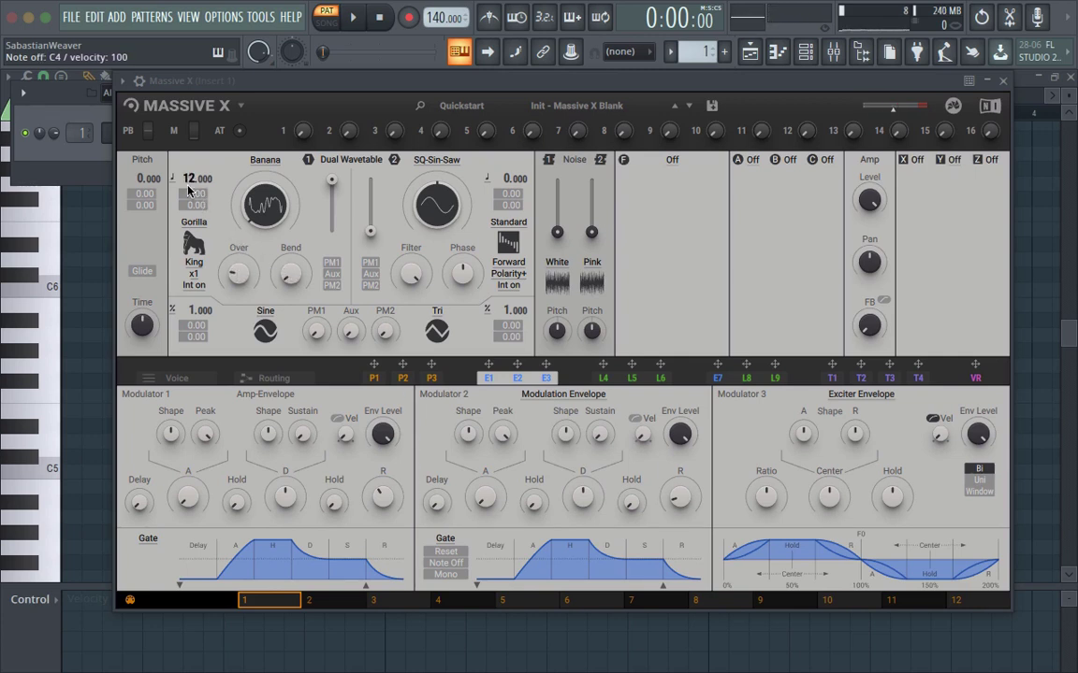
- Set oscillator 1's pitch to -12 and vary its Over amount while playing C4
left_click_drag(188, 191, 188, 252)
key("z")
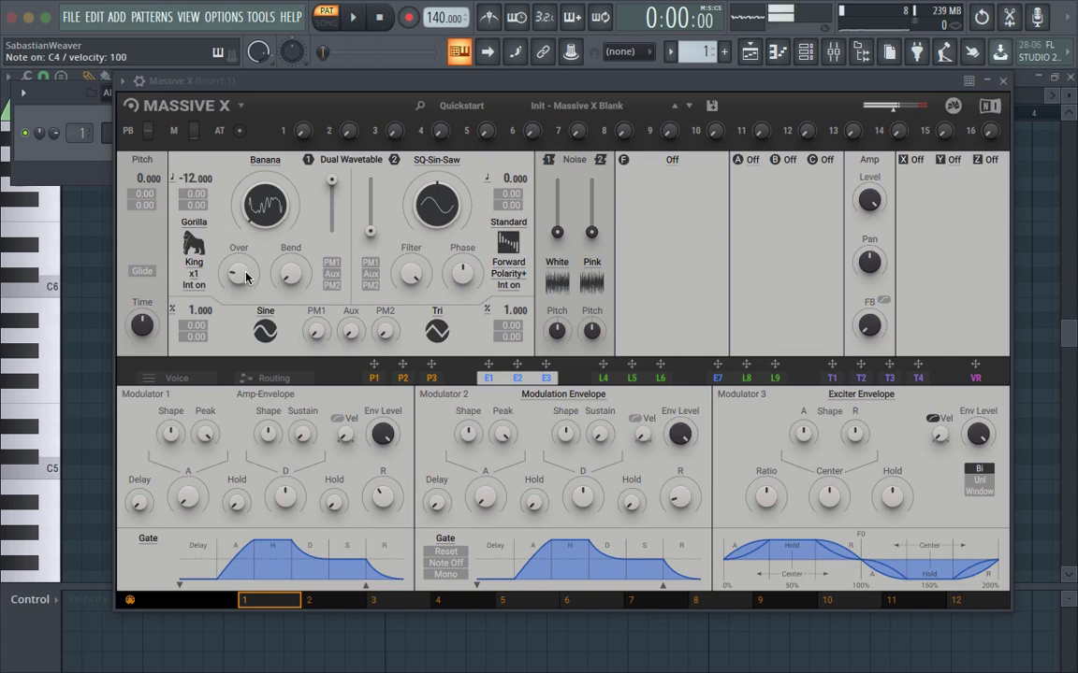
key("z")
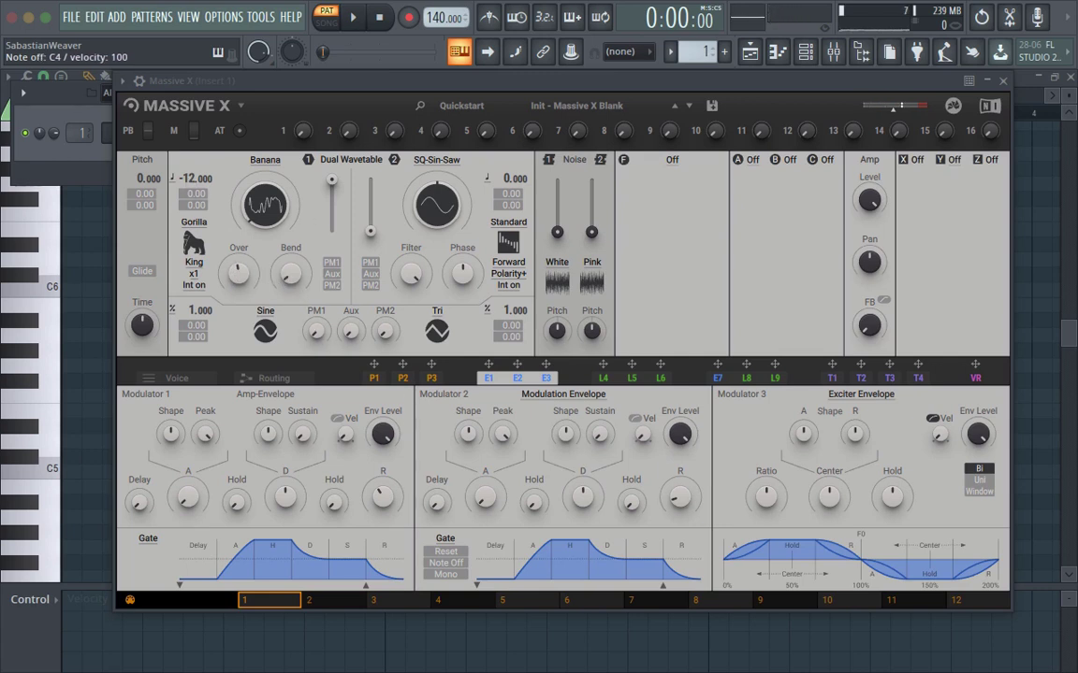
key("z")
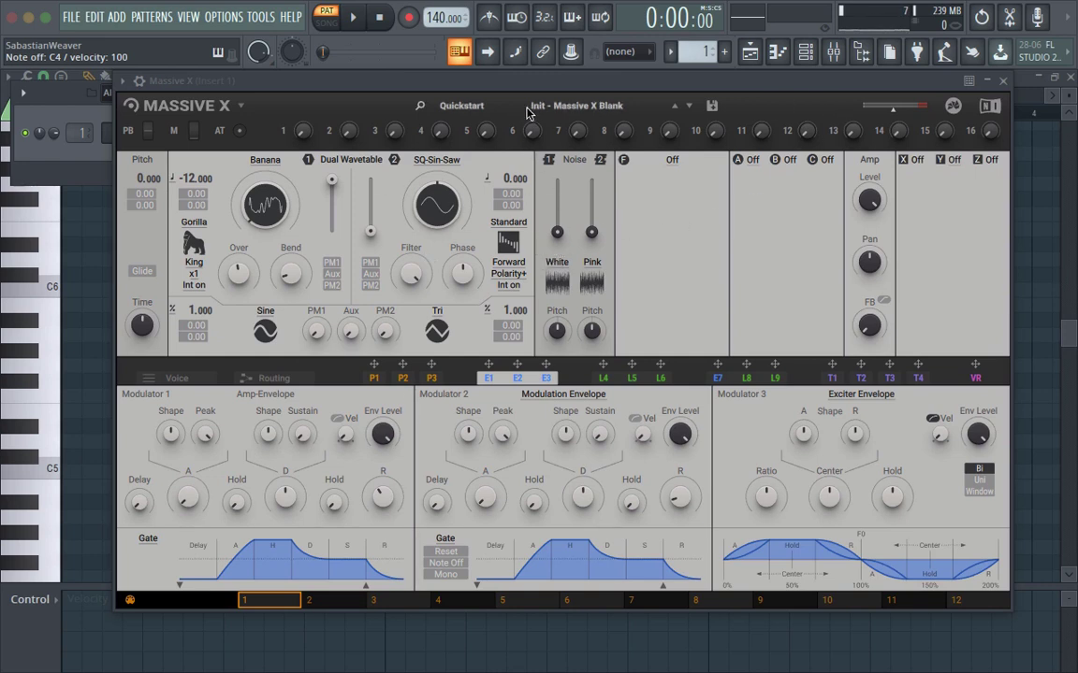
- Look at the Init - Massive X Blank preset in the Quickstart category and close the preset browser
left_click(477, 105)
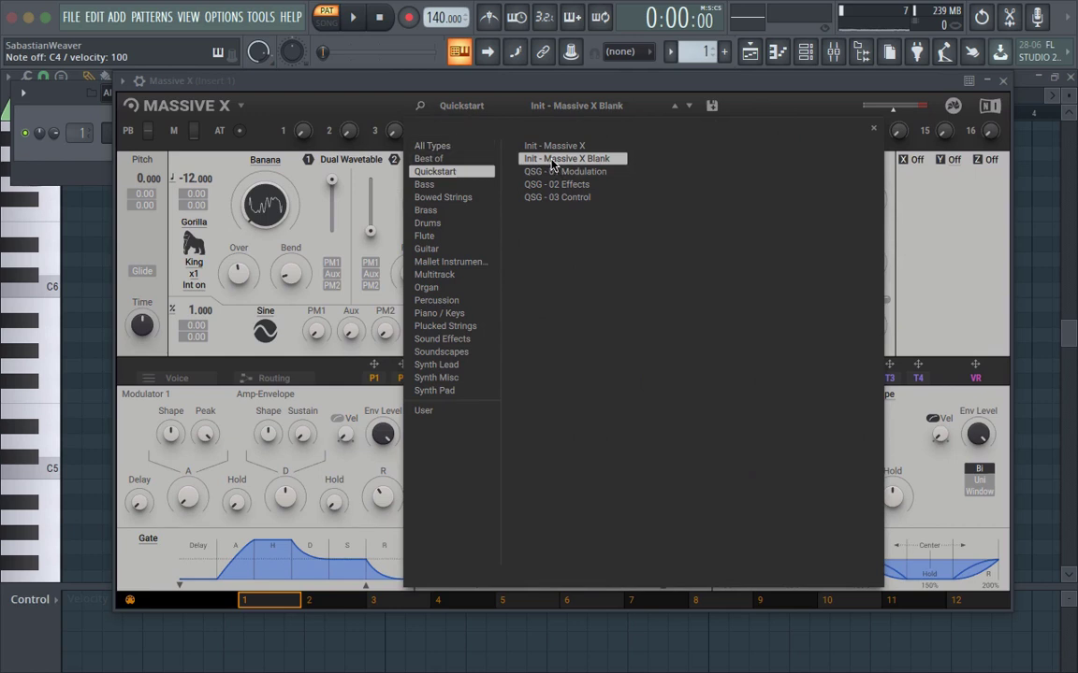
left_click(875, 131)
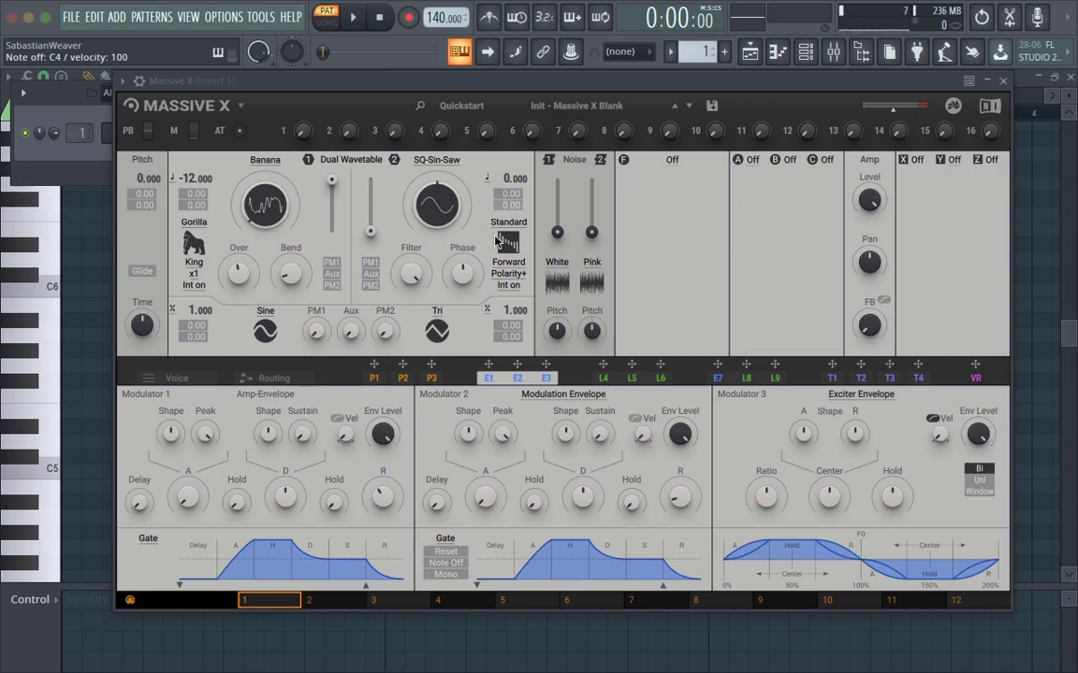
- Disconnect oscillator 1 from insert X in the routing, reposition its block and reconnect its output to insert X's input
left_click(277, 381)
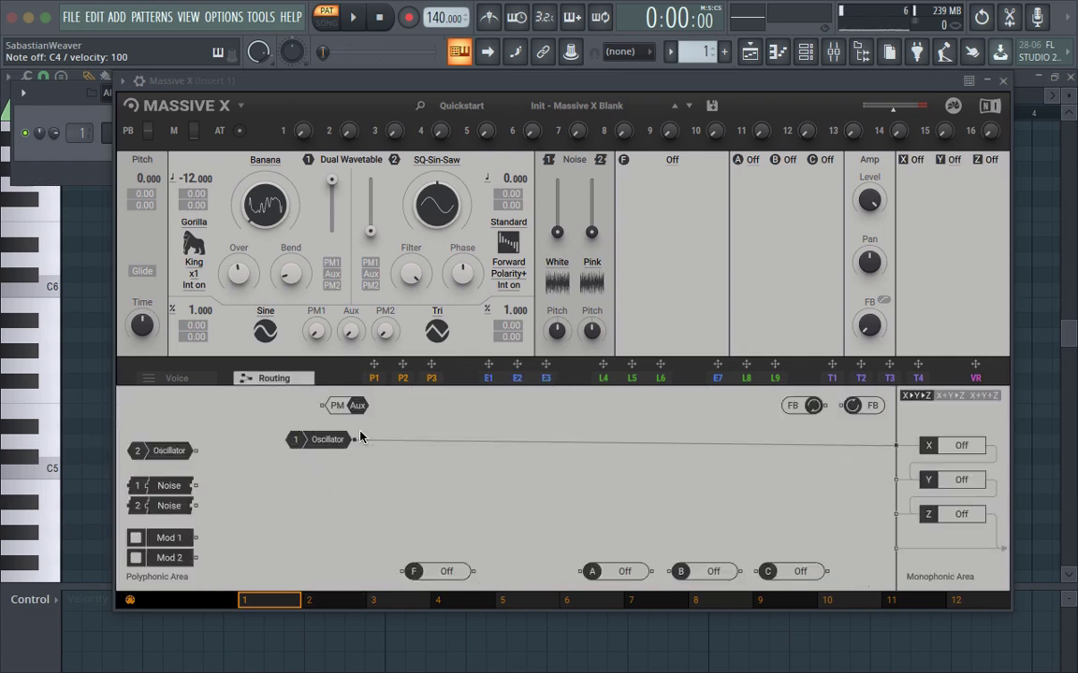
left_click_drag(315, 440, 232, 430)
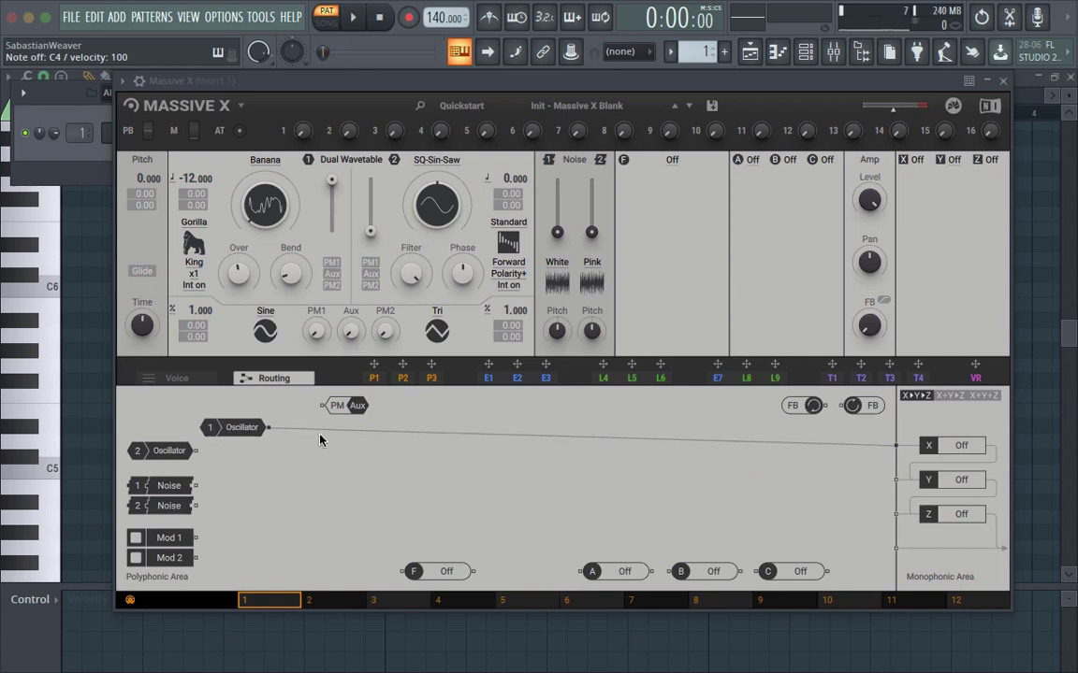
left_click_drag(315, 431, 318, 437)
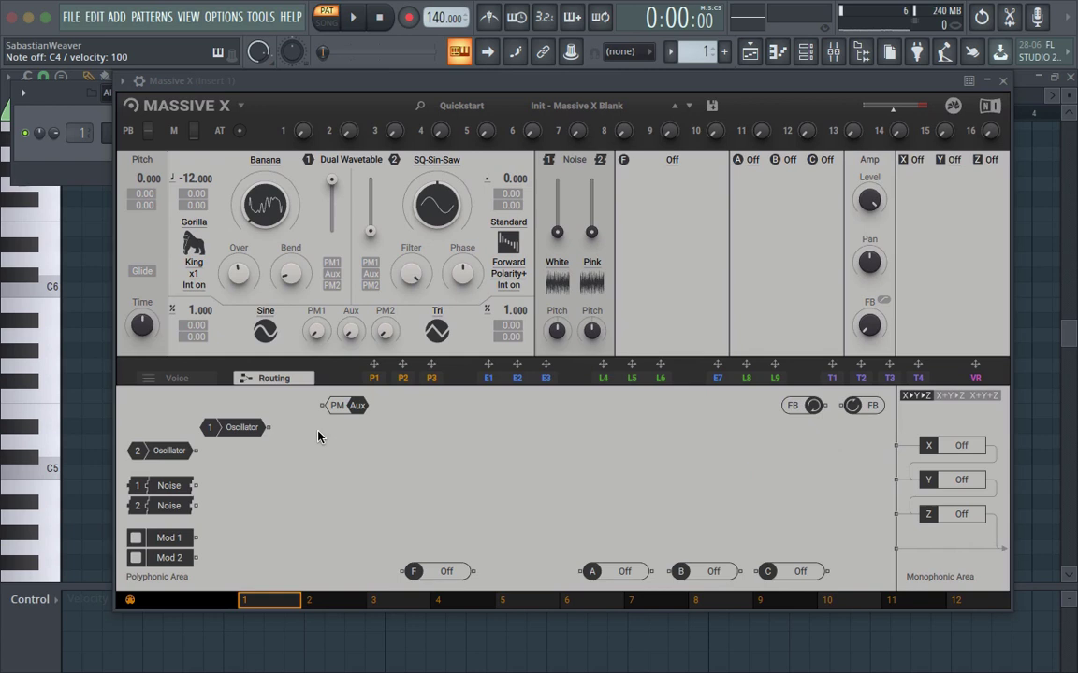
left_click_drag(239, 430, 290, 451)
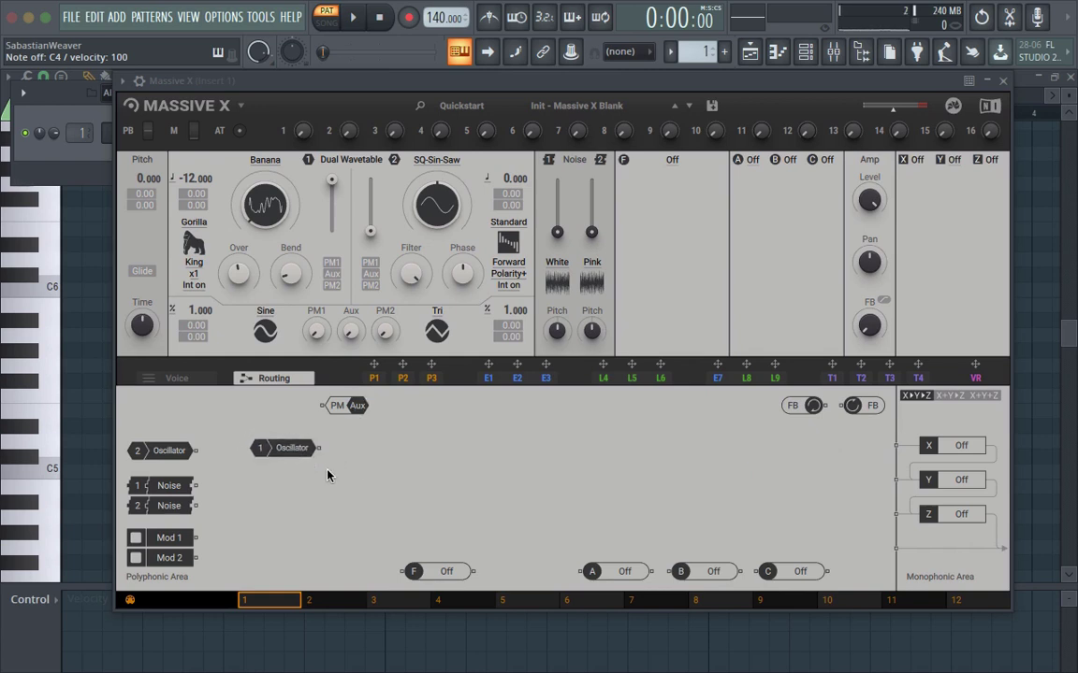
left_click_drag(295, 453, 259, 420)
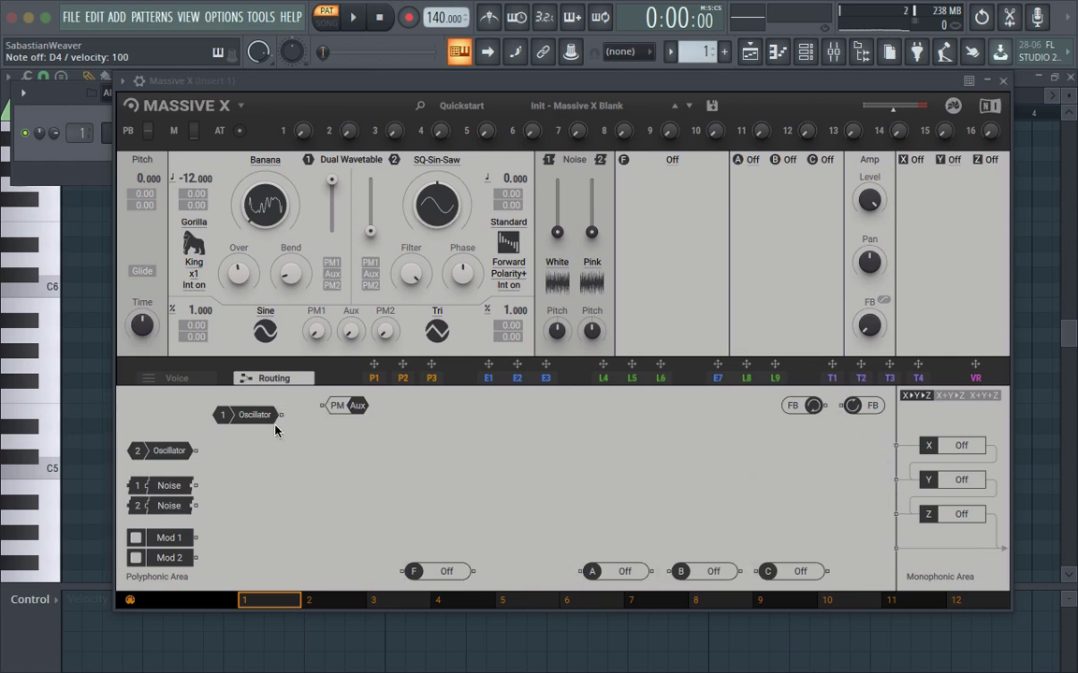
left_click_drag(281, 415, 895, 446)
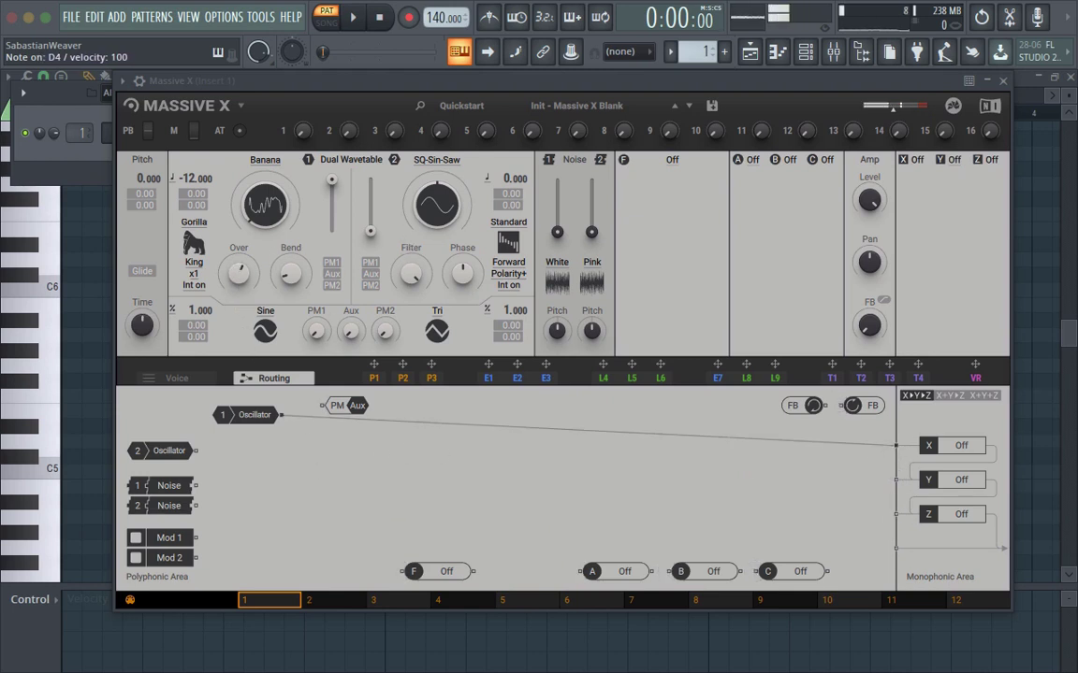
- Reload the Init - Massive X Blank preset and switch oscillator 1's wavetable mode to Jitter
left_click(462, 106)
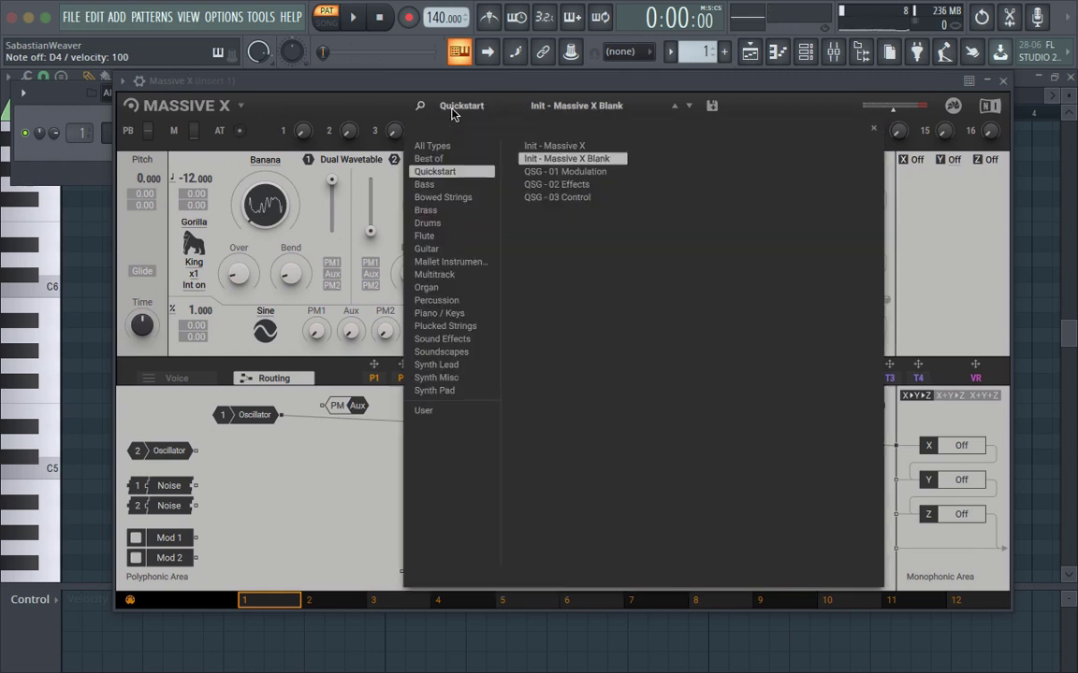
left_click(548, 158)
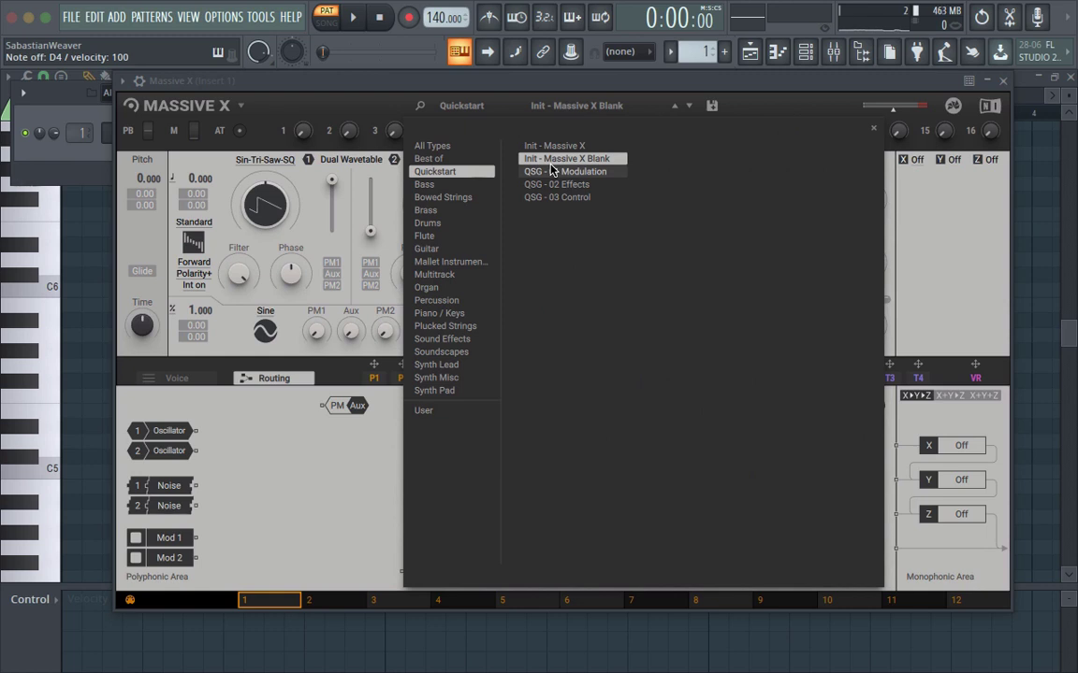
left_click(872, 132)
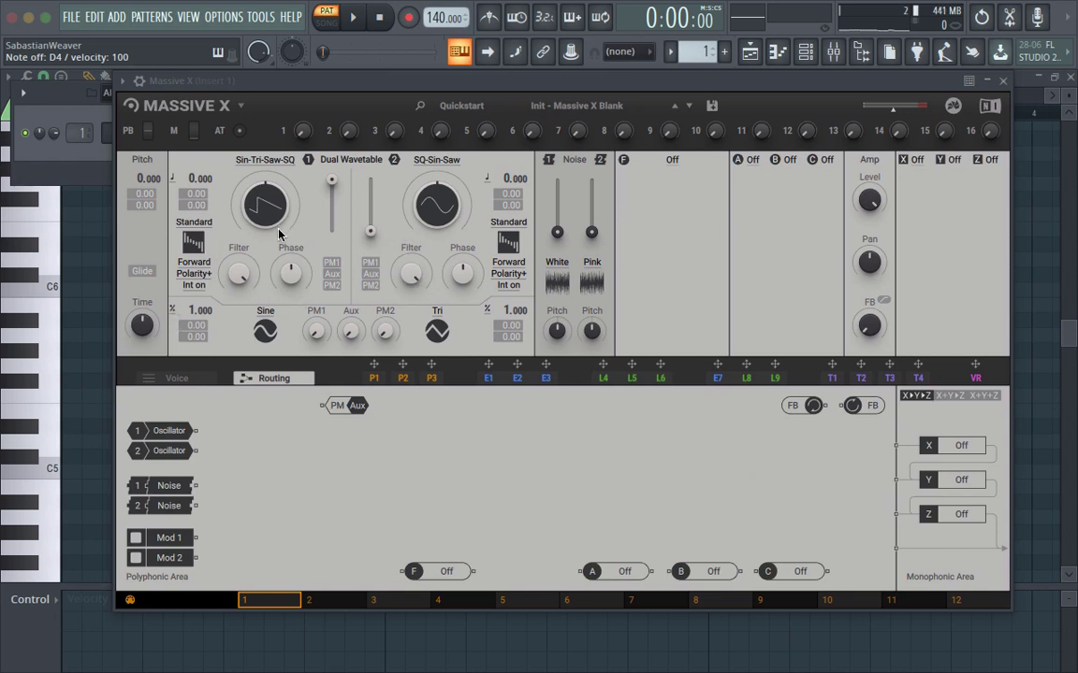
left_click(208, 228)
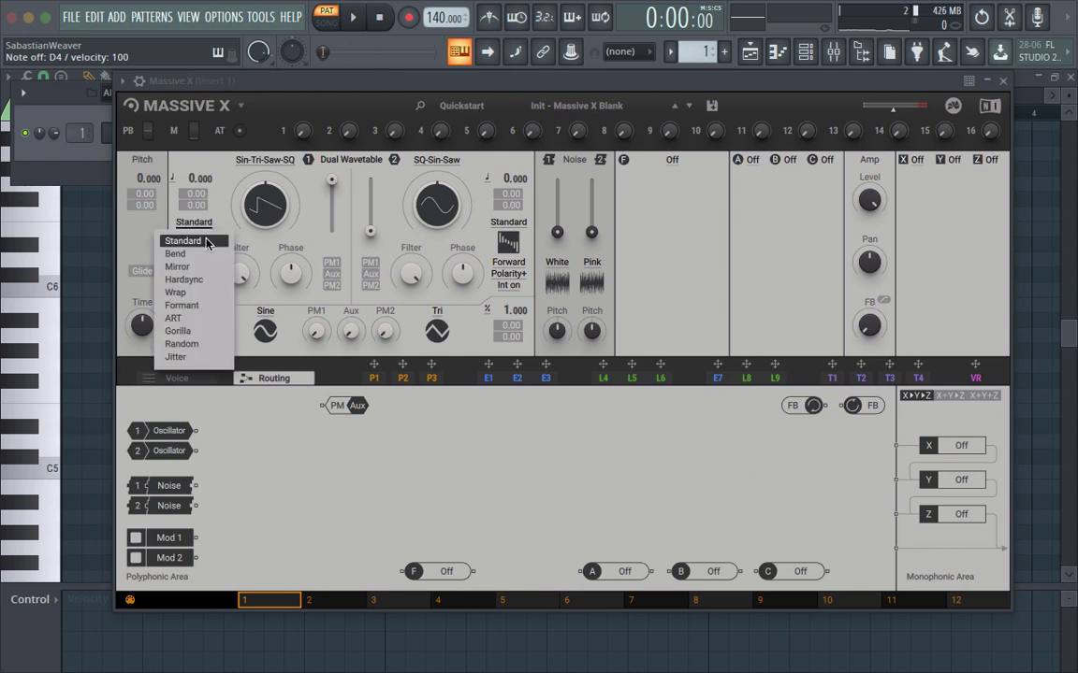
left_click(178, 357)
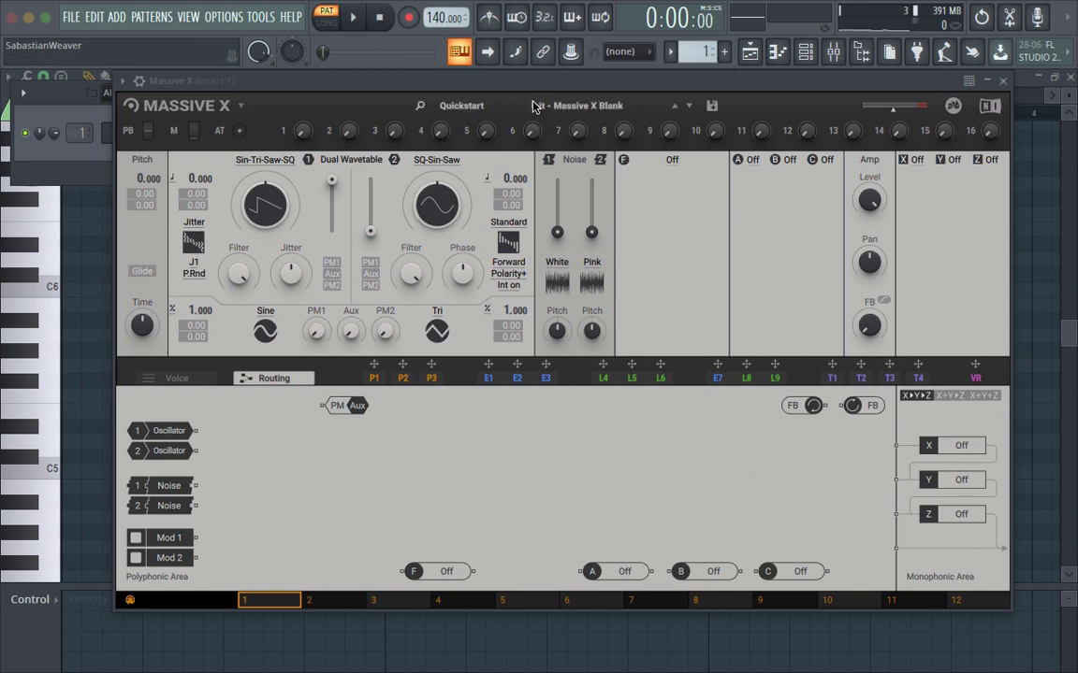
- Load the Init - Massive X preset from Quickstart and set oscillator 1's wavetable mode to Jitter
left_click(483, 101)
left_click(576, 146)
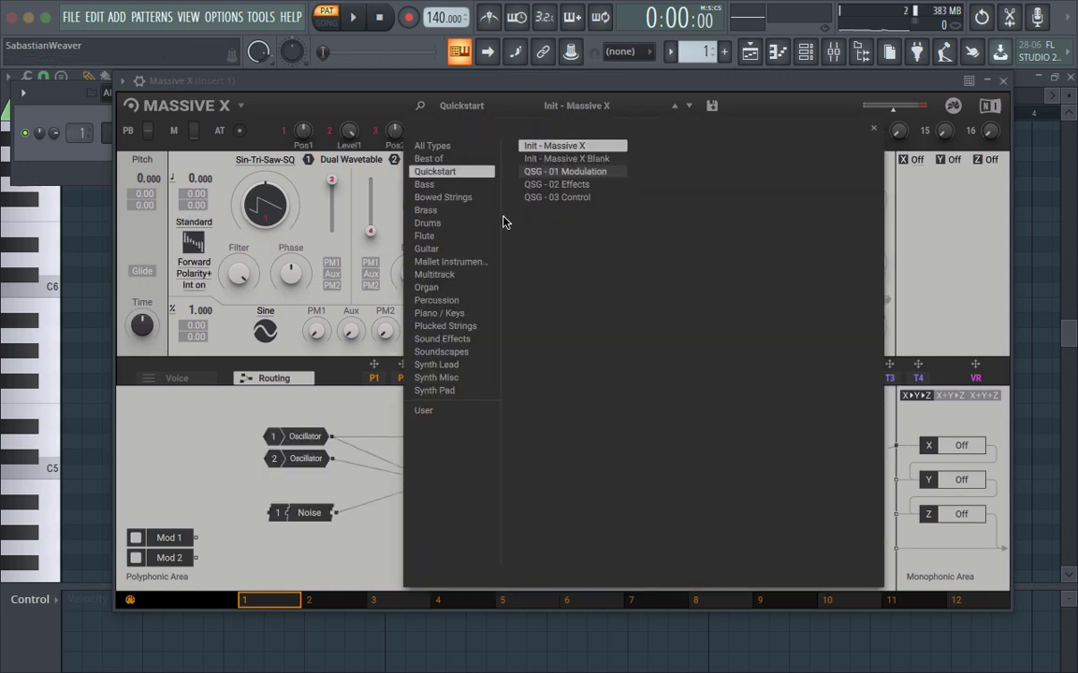
left_click(872, 131)
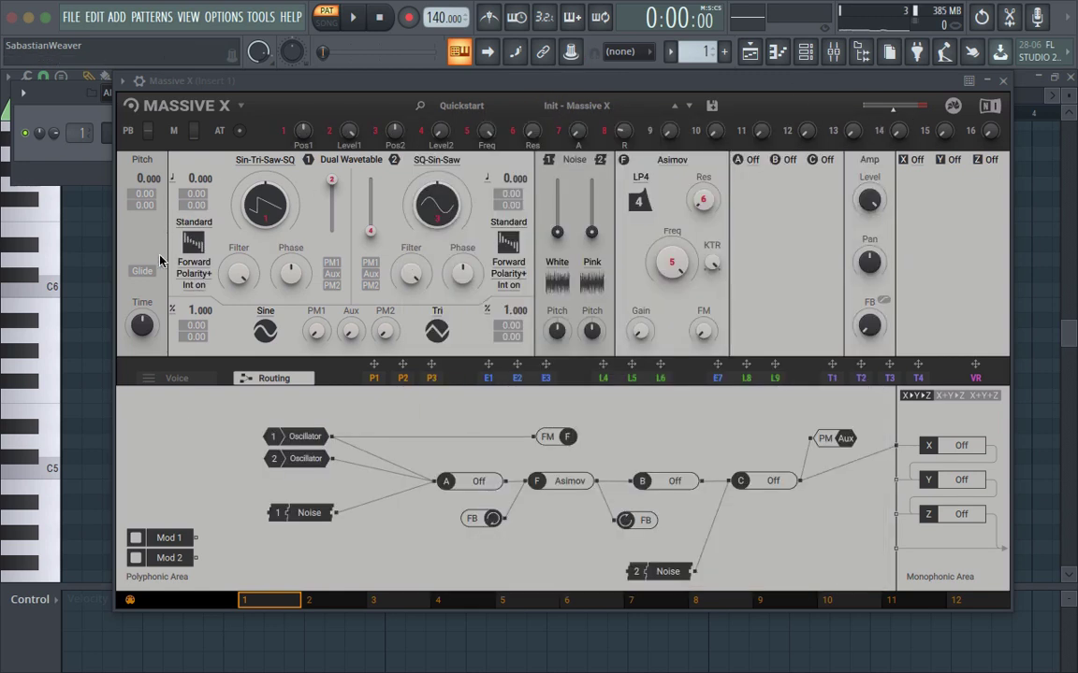
left_click(194, 236)
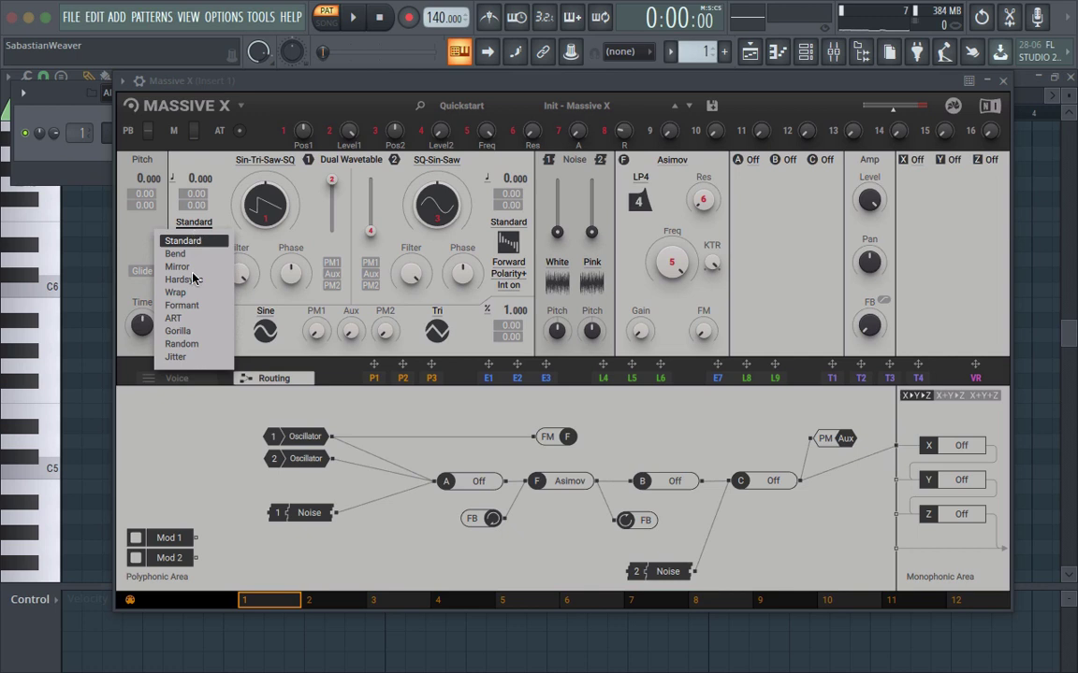
left_click(189, 359)
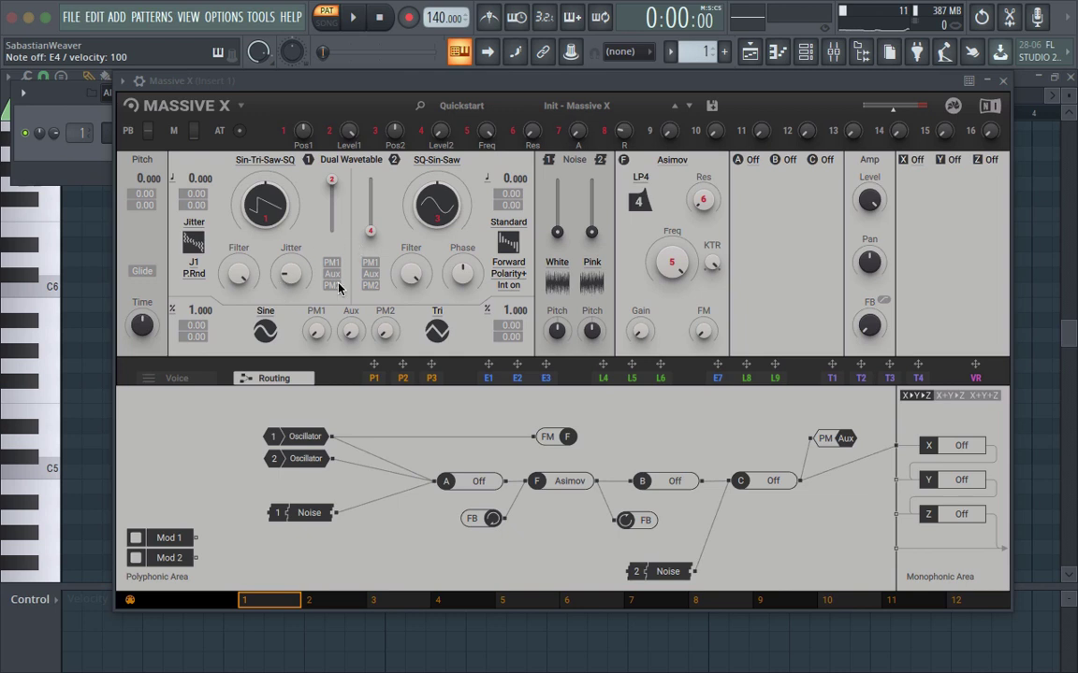
- Load the Hygen wavetable from the Monster category into oscillator 1, adjust its wavetable position and set the pitch to -12
left_click(271, 160)
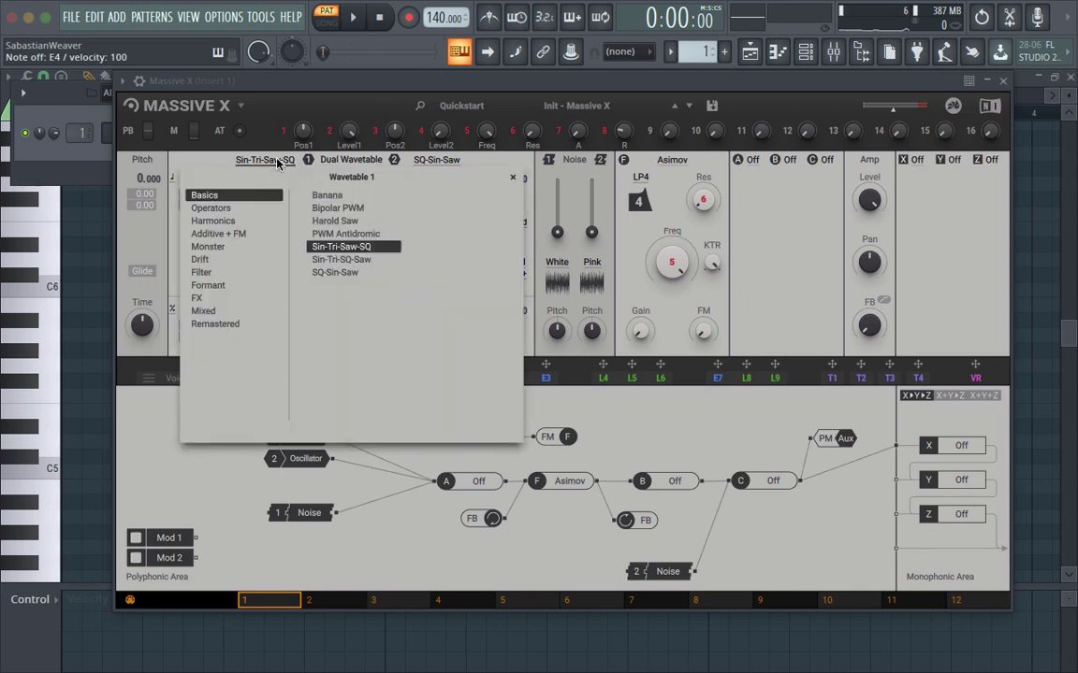
left_click(220, 247)
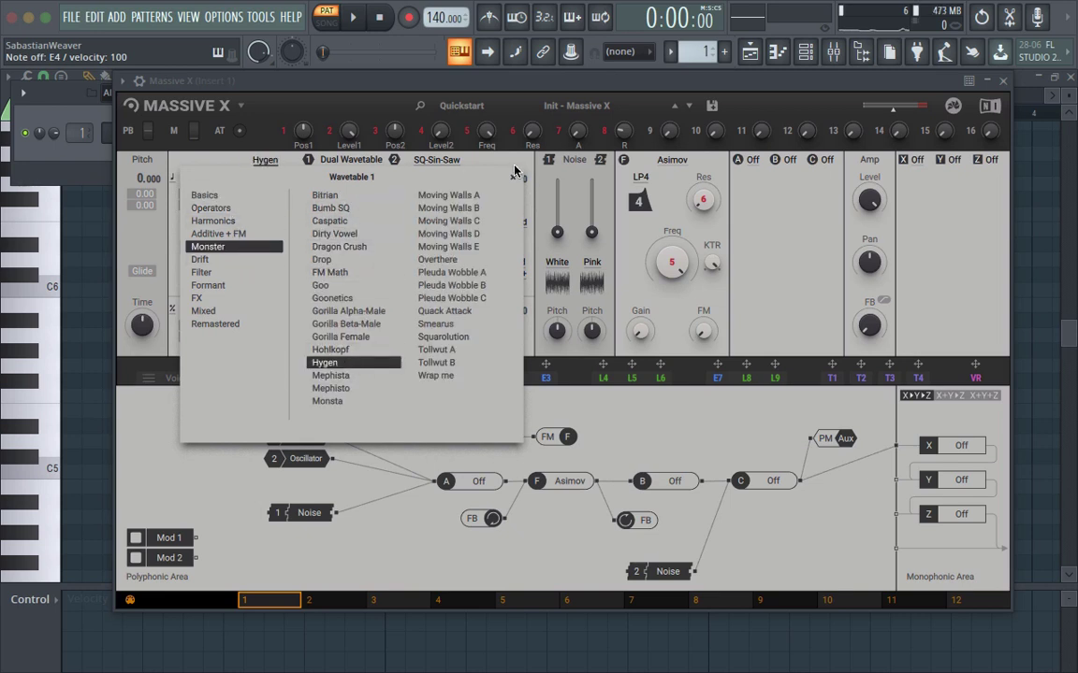
left_click(325, 363)
left_click_drag(265, 224, 264, 187)
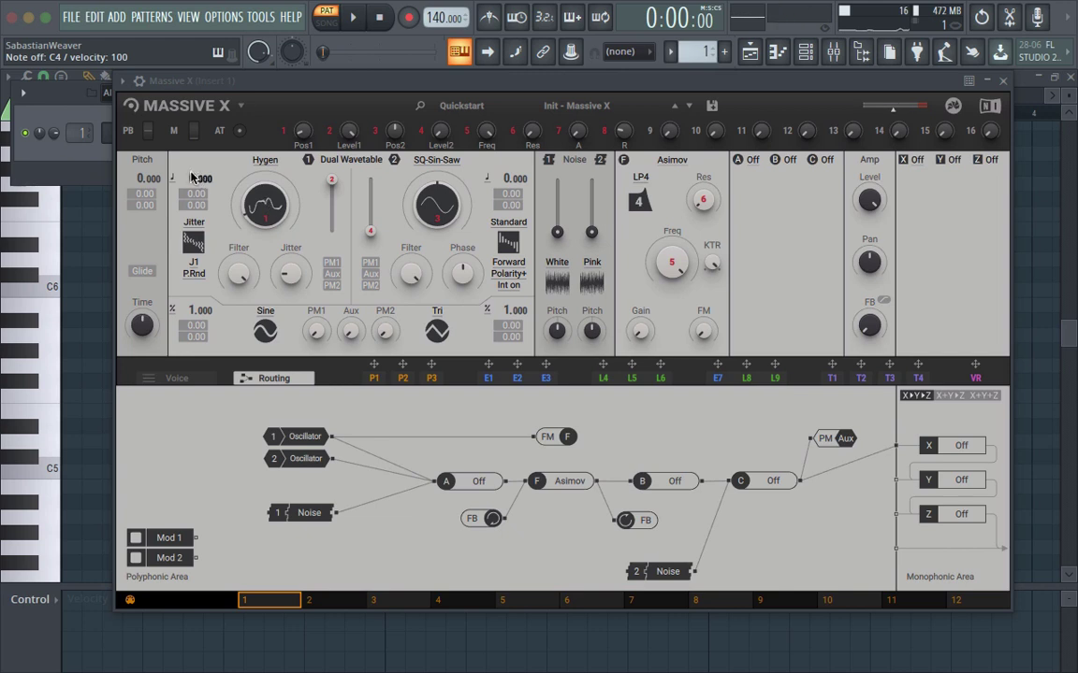
left_click_drag(191, 178, 192, 204)
- Load the Kangaroo wavetable from the Remastered category into oscillator 1 and adjust its wavetable position
left_click(254, 160)
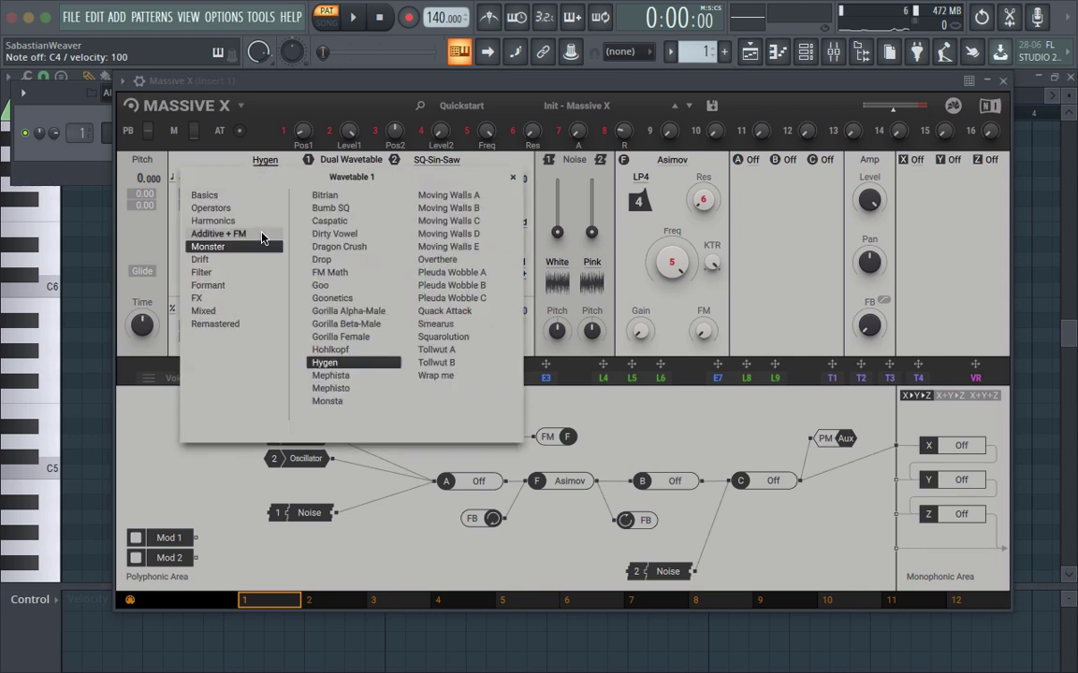
left_click(217, 323)
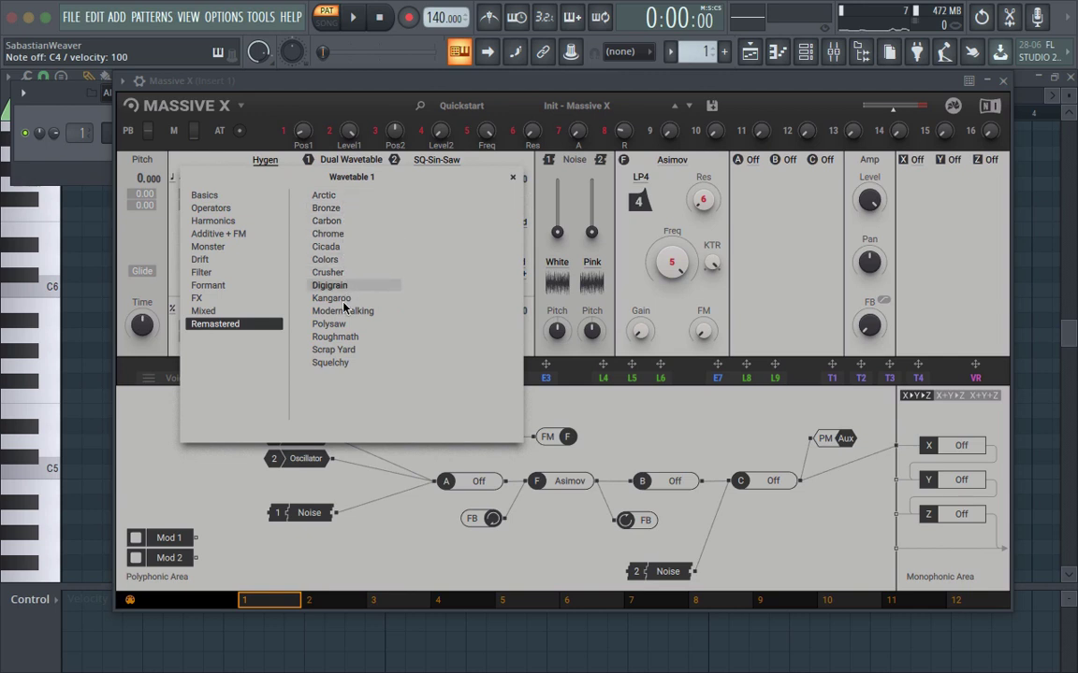
left_click(347, 300)
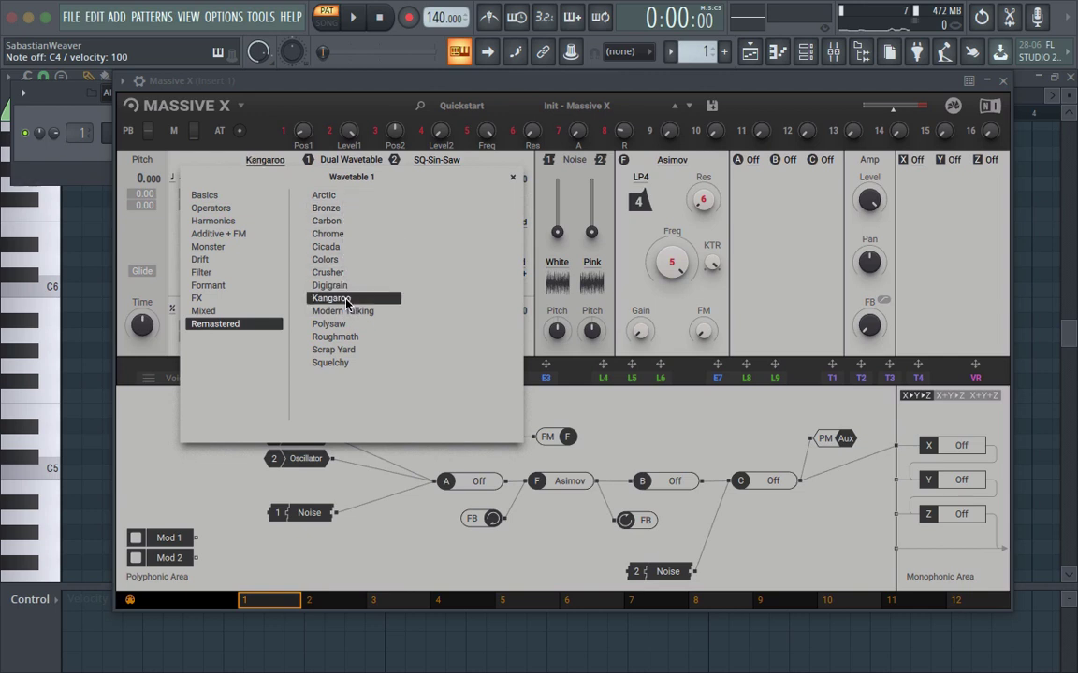
left_click(347, 300)
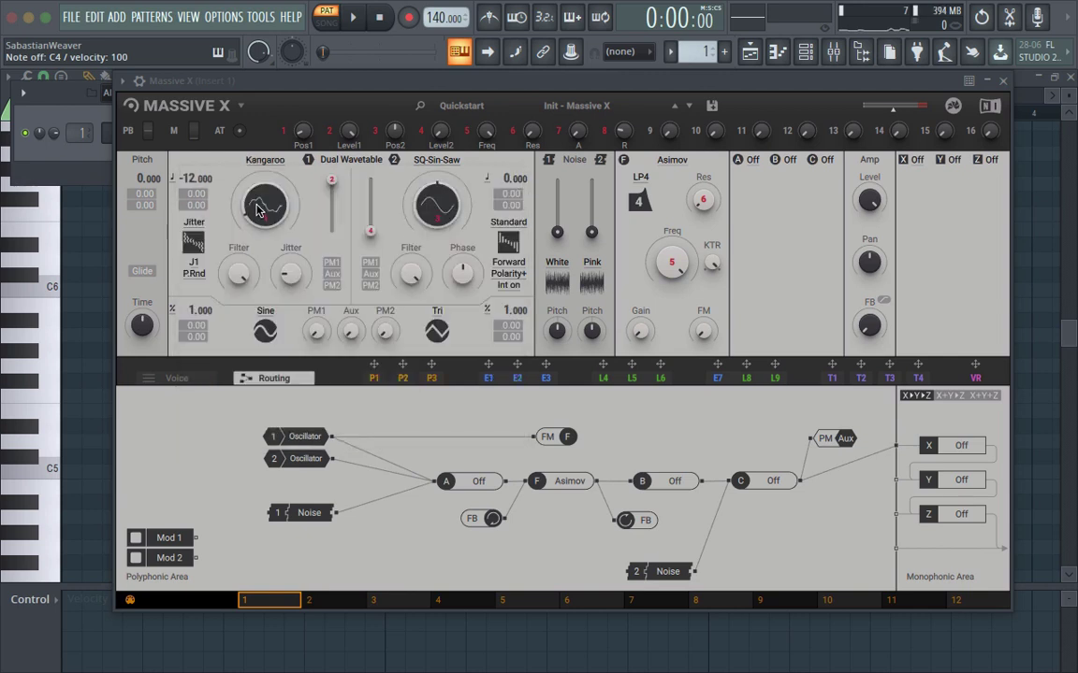
mouse_move(259, 210)
left_mouse_down()
mouse_move(259, 174)
mouse_move(259, 199)
left_mouse_up()
- Load the Chrome wavetable from the Remastered category into oscillator 1 and close the wavetable list
left_click(253, 155)
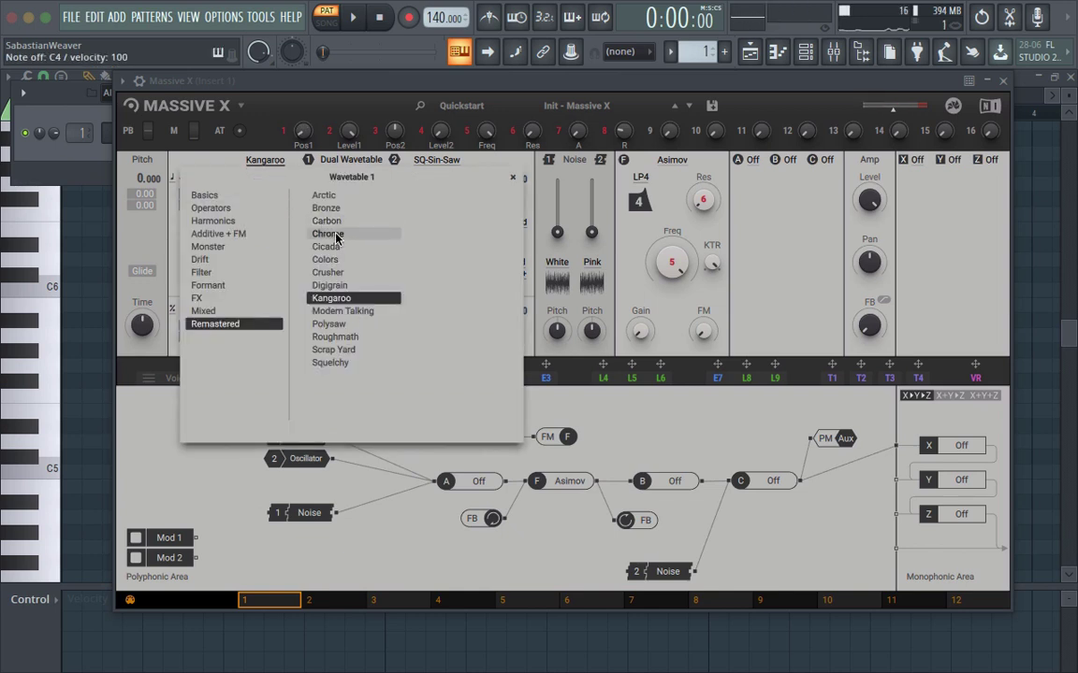
left_click(335, 240)
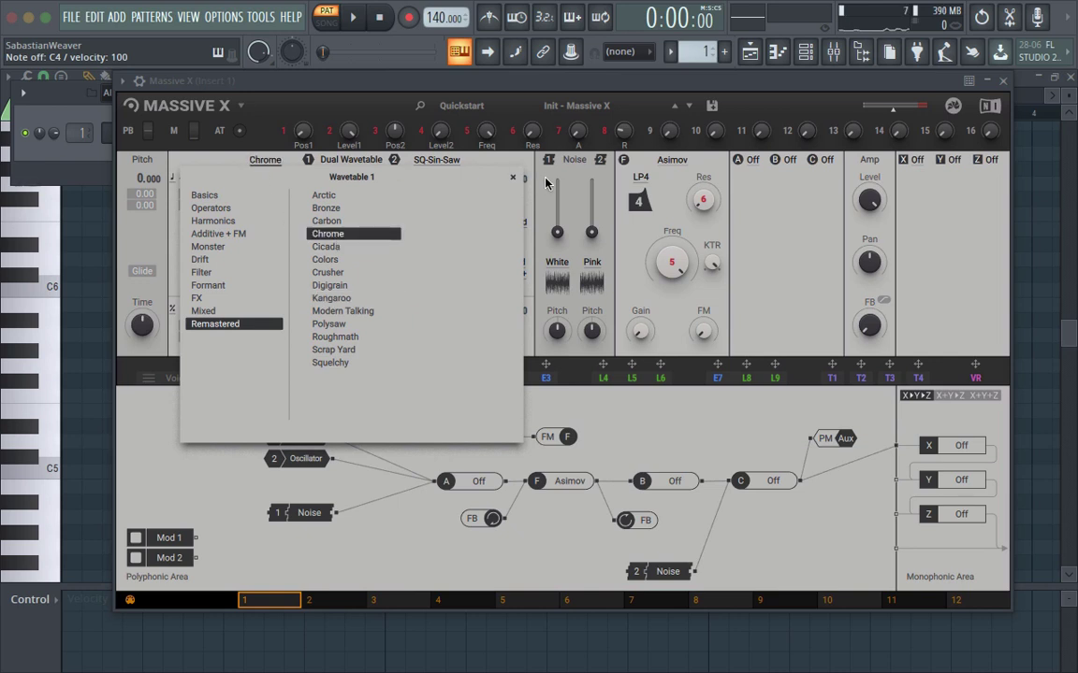
left_click(460, 159)
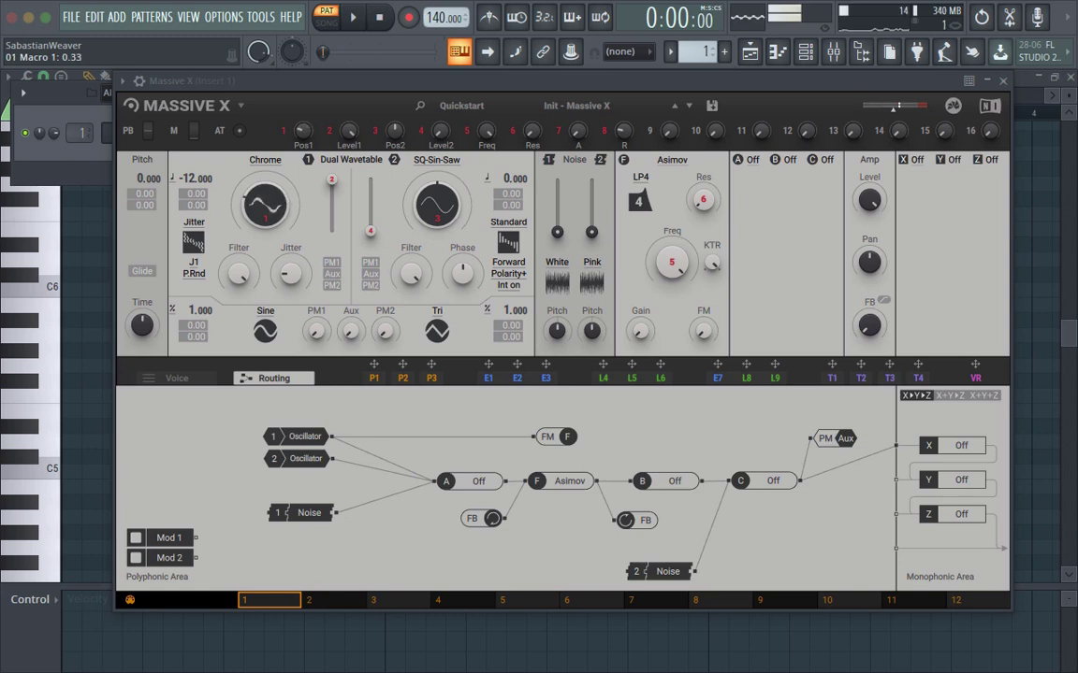
- Enable PM1 phase modulation on oscillator 1 with the Sine modulator's ratio at 1/2, and audition the PM1 amount on C4
left_click(333, 263)
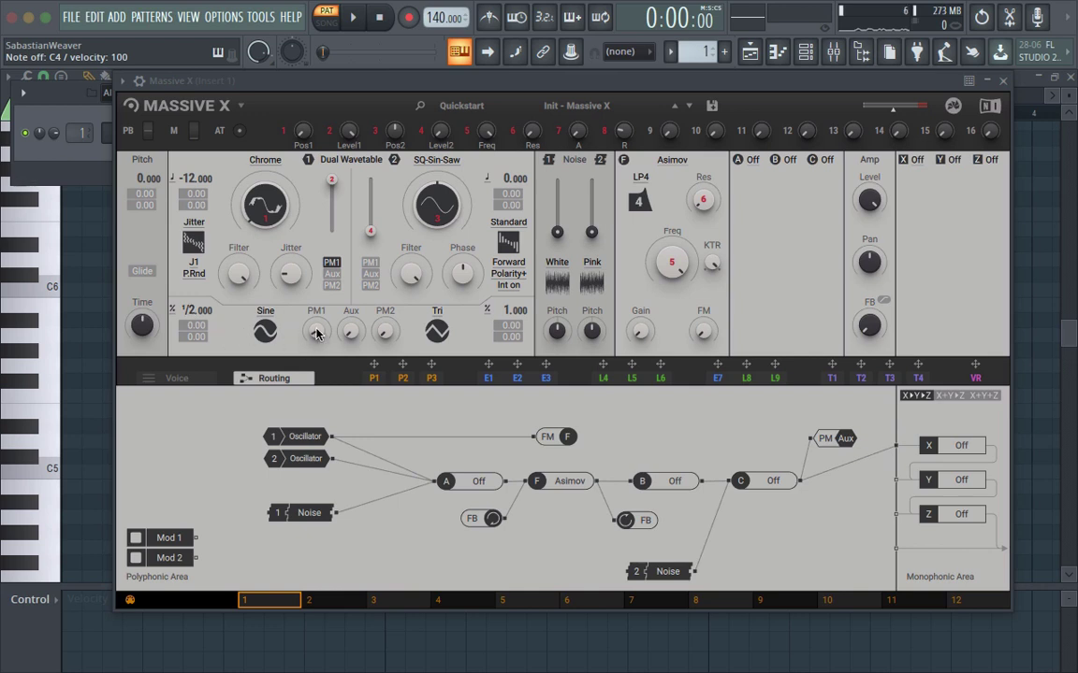
key("z")
- Reload the Init - Massive X preset from the Quickstart category and close the preset browser
left_click(523, 105)
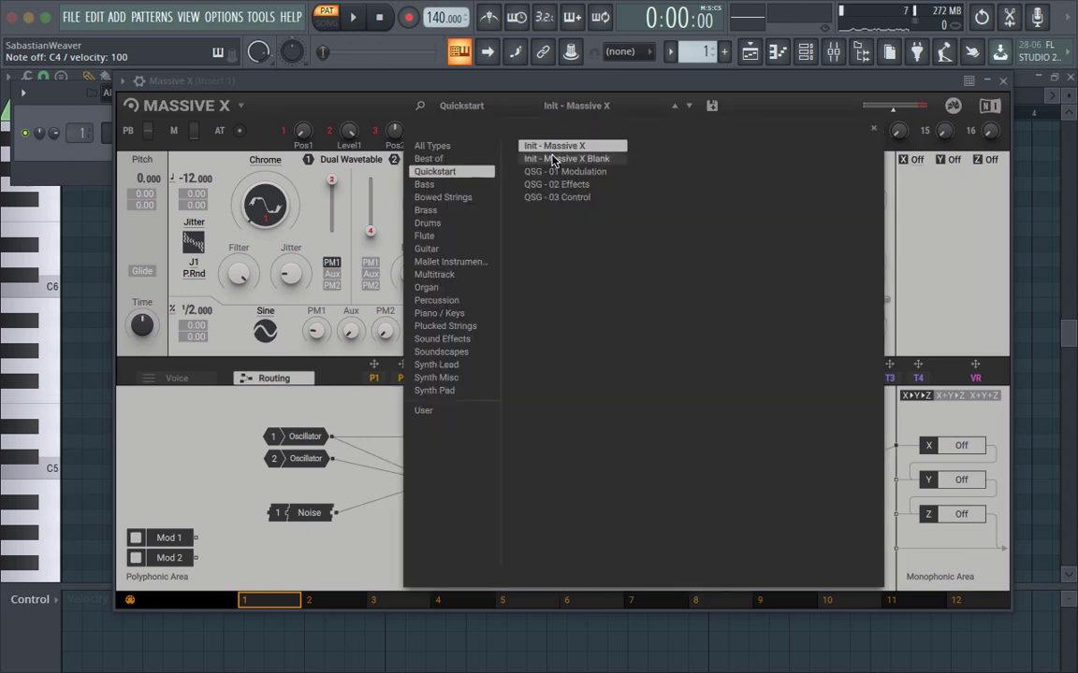
left_click(553, 159)
left_click(553, 147)
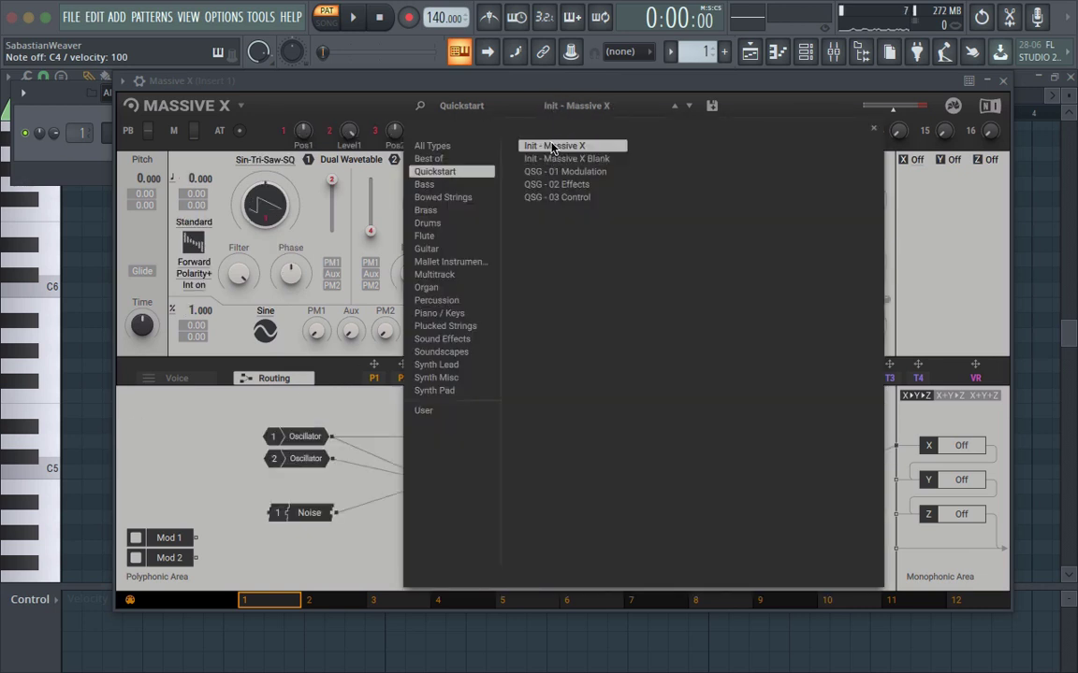
left_click(666, 97)
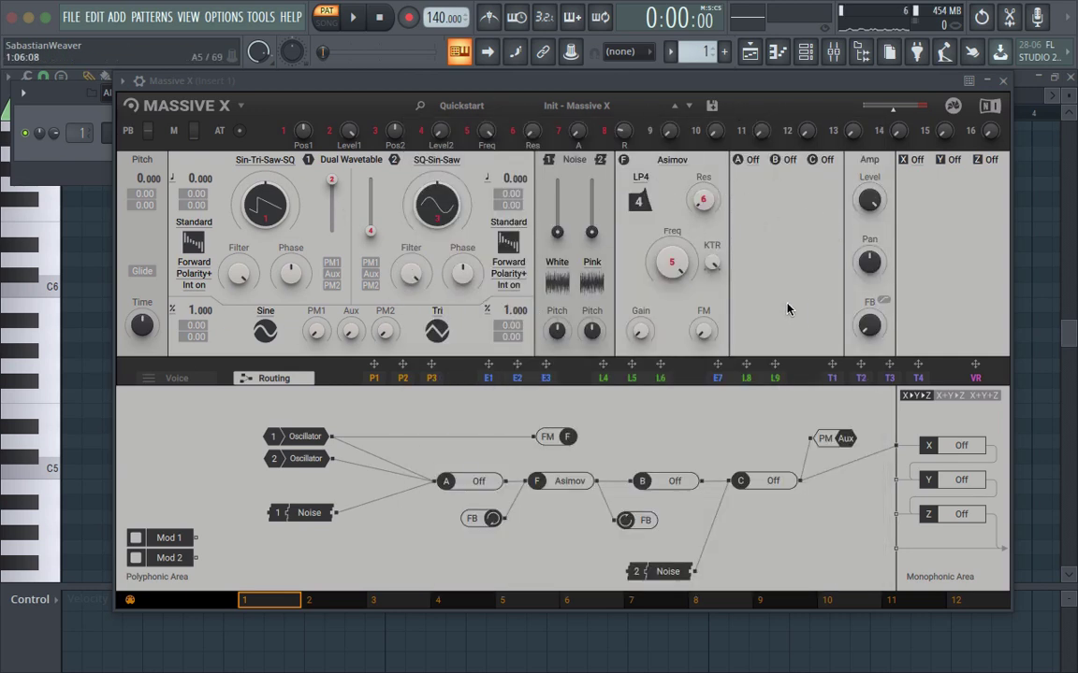
- Load a Reverb into effect slot X and set its type to Fat Synth
left_click(921, 161)
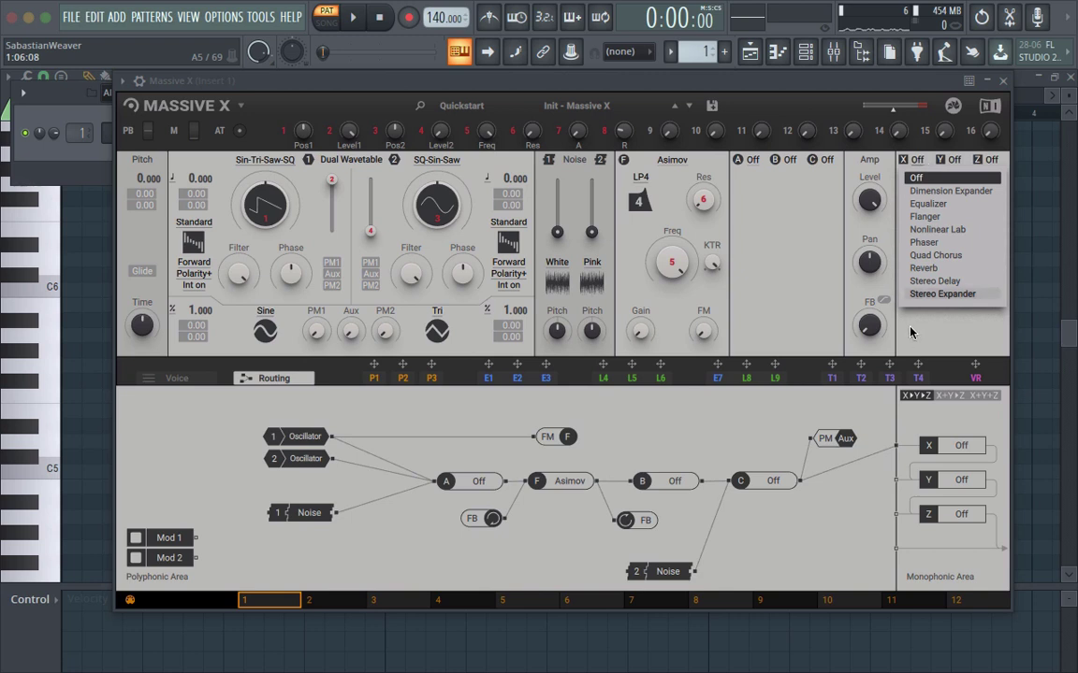
left_click(923, 268)
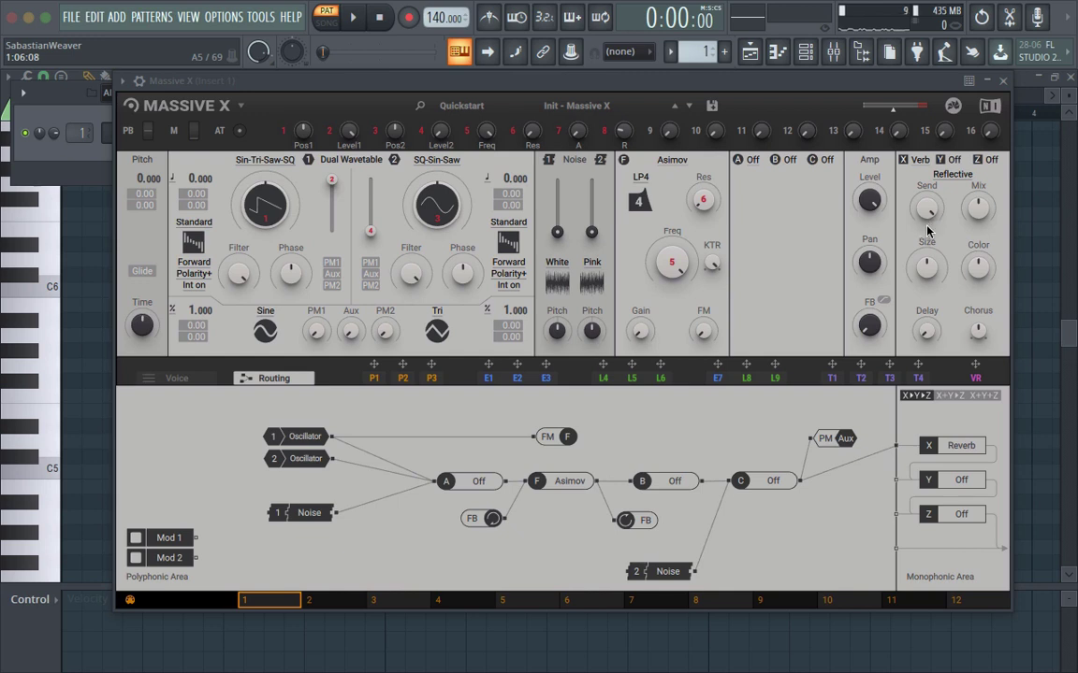
left_click(952, 174)
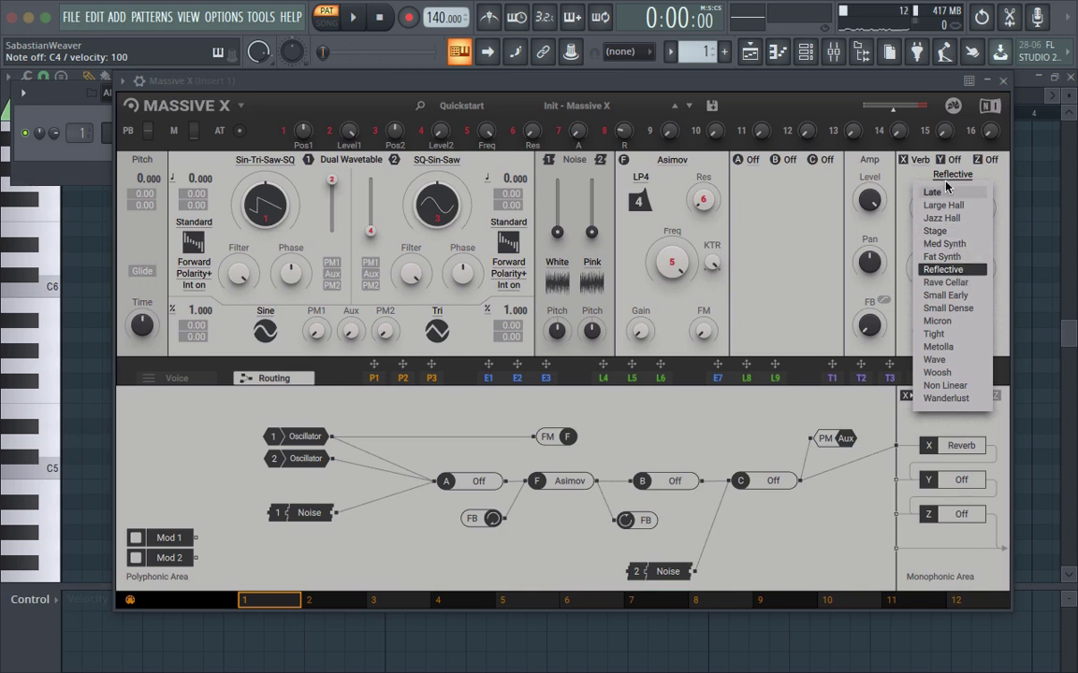
left_click(941, 256)
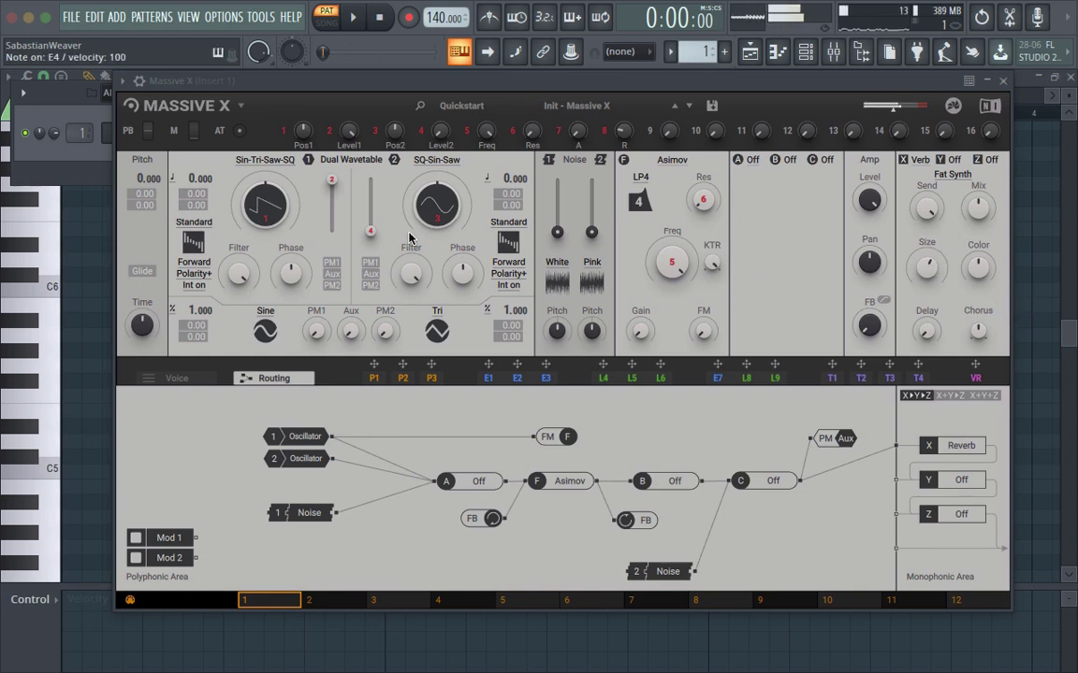
- Enable Unison in the voice settings and try the Non Linear and Wanderlust types on the slot X reverb
left_click(174, 377)
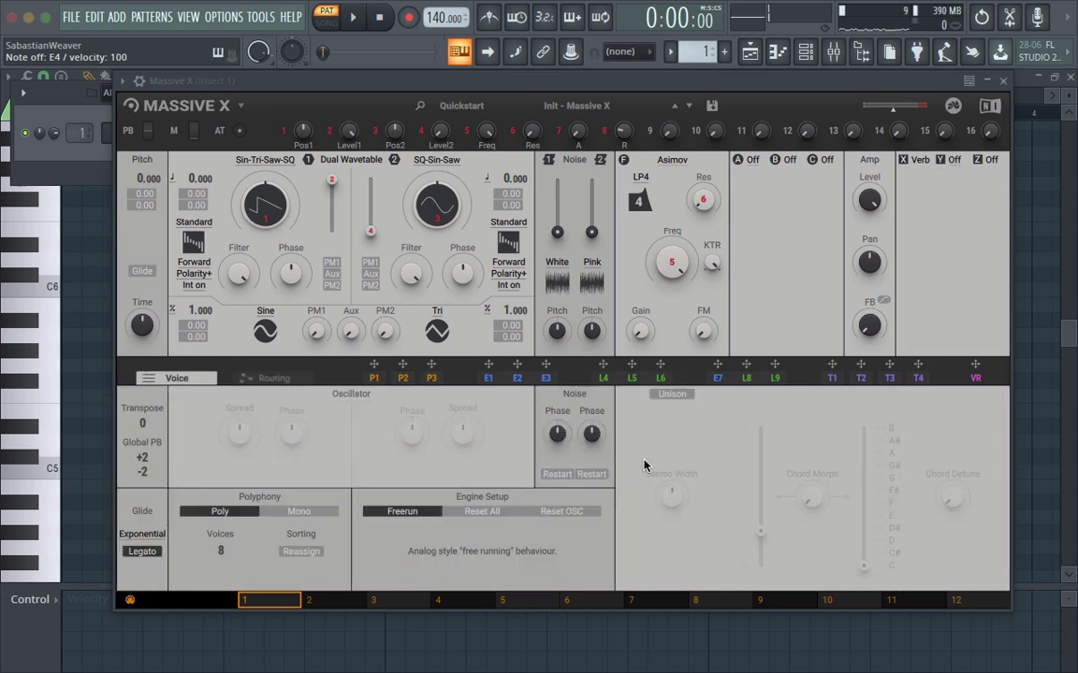
left_click(669, 395)
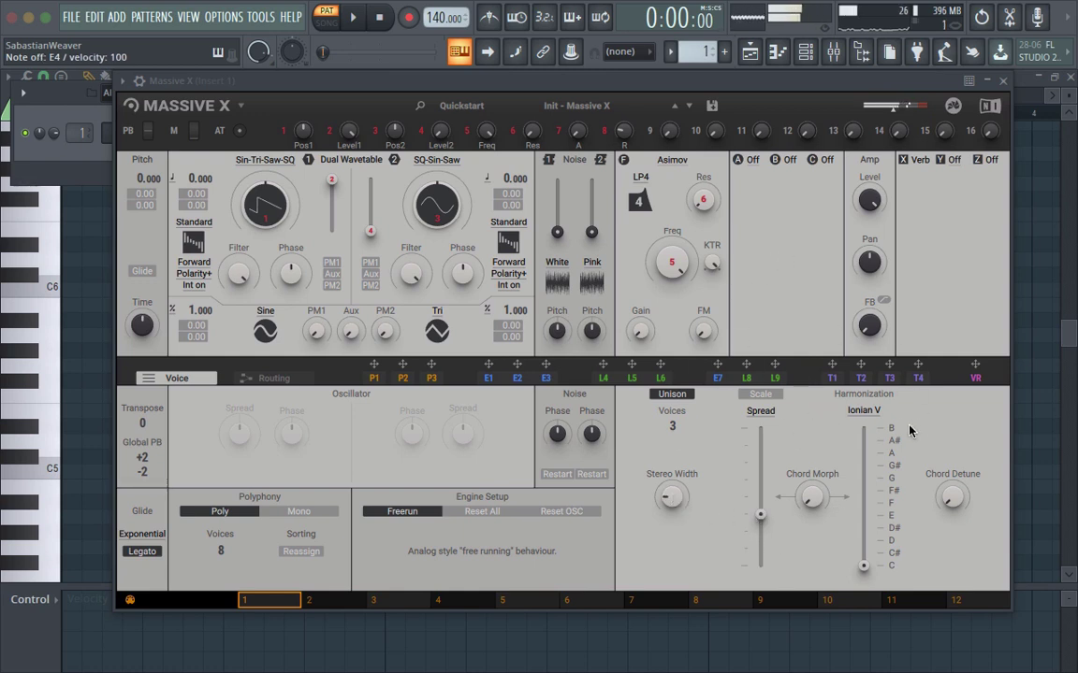
left_click(920, 161)
left_click(952, 175)
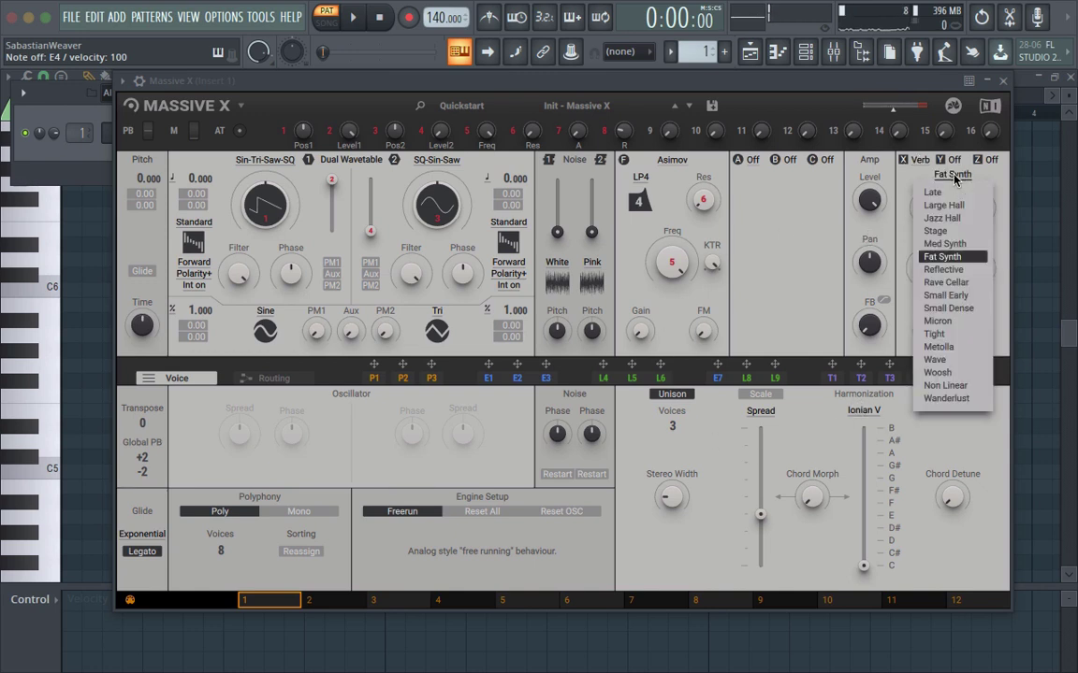
left_click(946, 386)
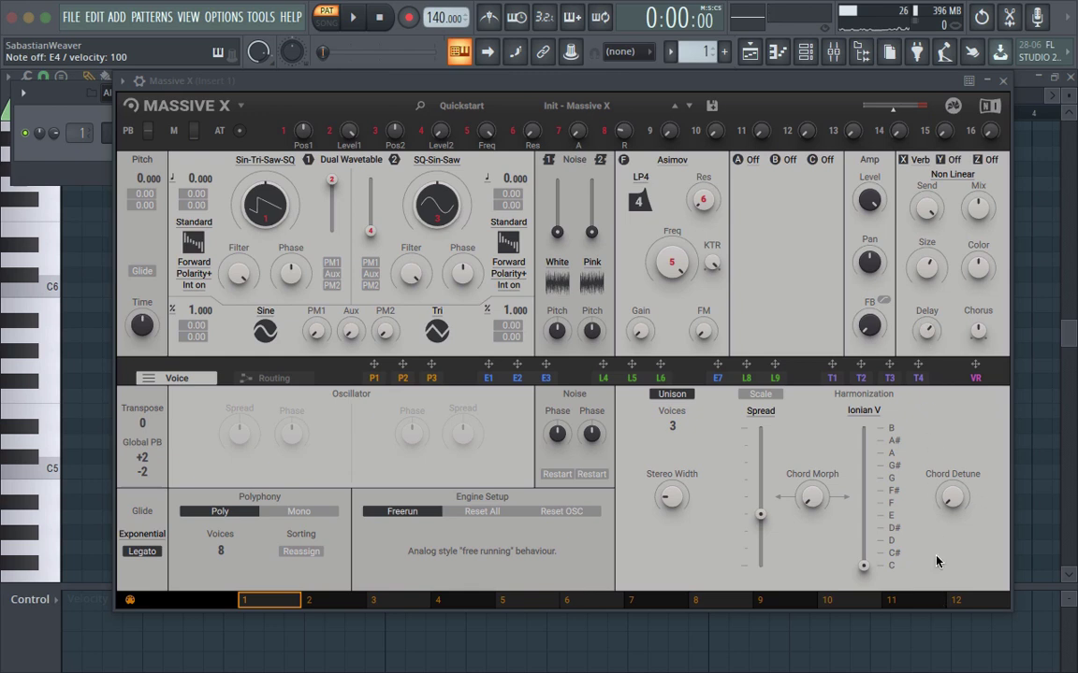
left_click(953, 175)
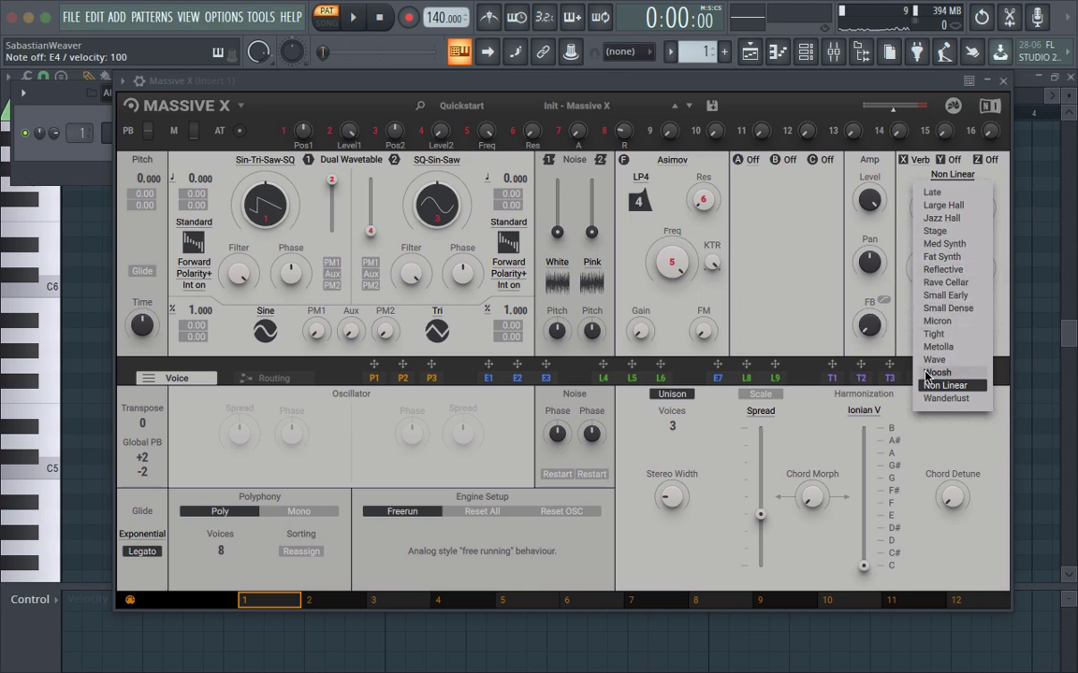
left_click(949, 398)
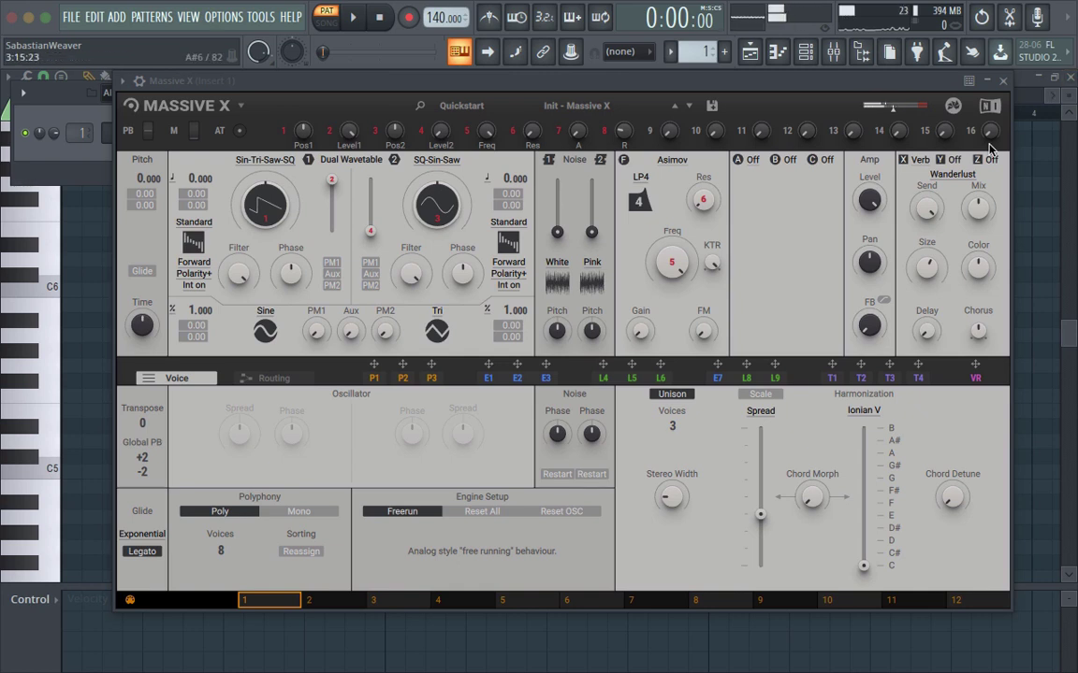
- Replace the reverb in slot X with a Dimension Expander, raise its amount and stereo, and enable Bright while auditioning D4
left_click(953, 159)
left_click(917, 160)
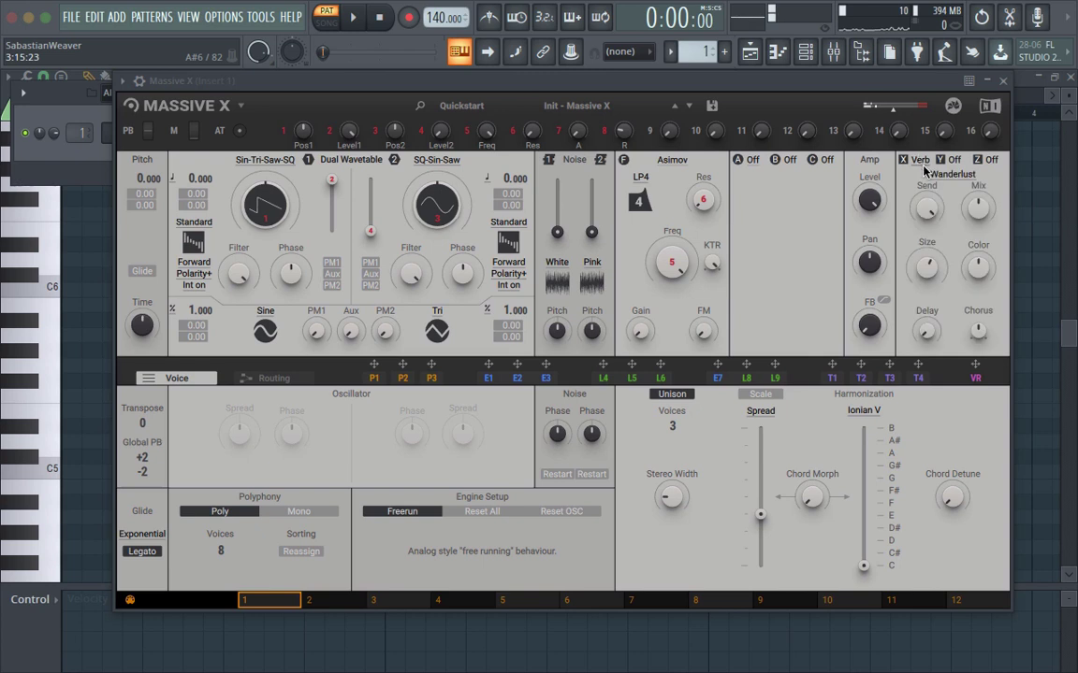
left_click(905, 160)
left_click(898, 161)
left_click(916, 160)
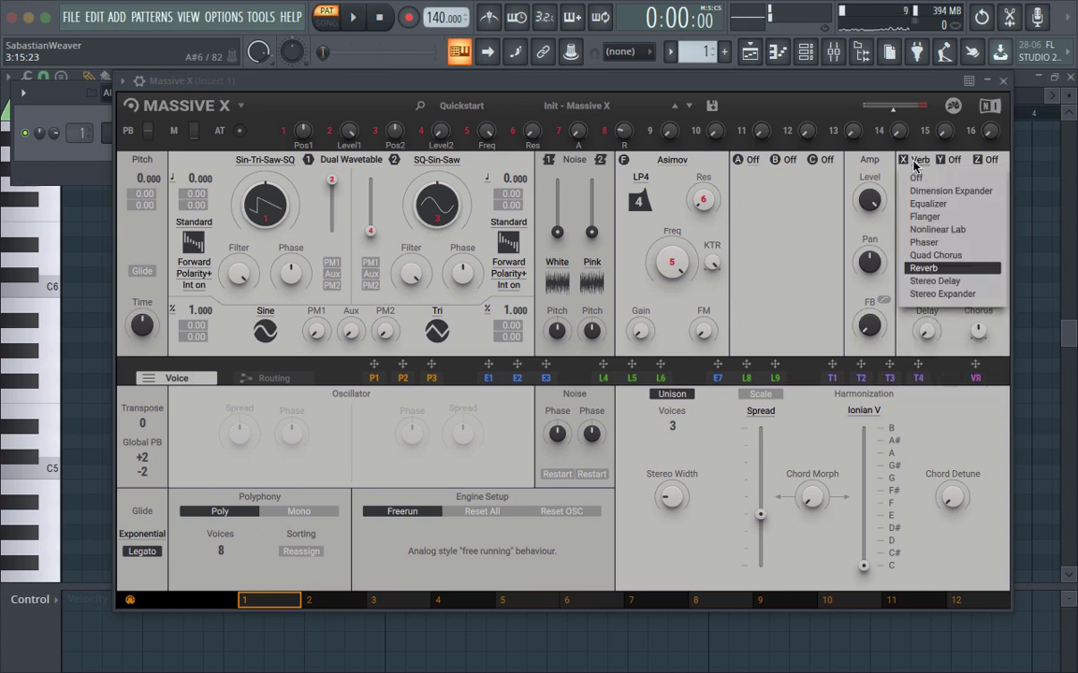
left_click(924, 192)
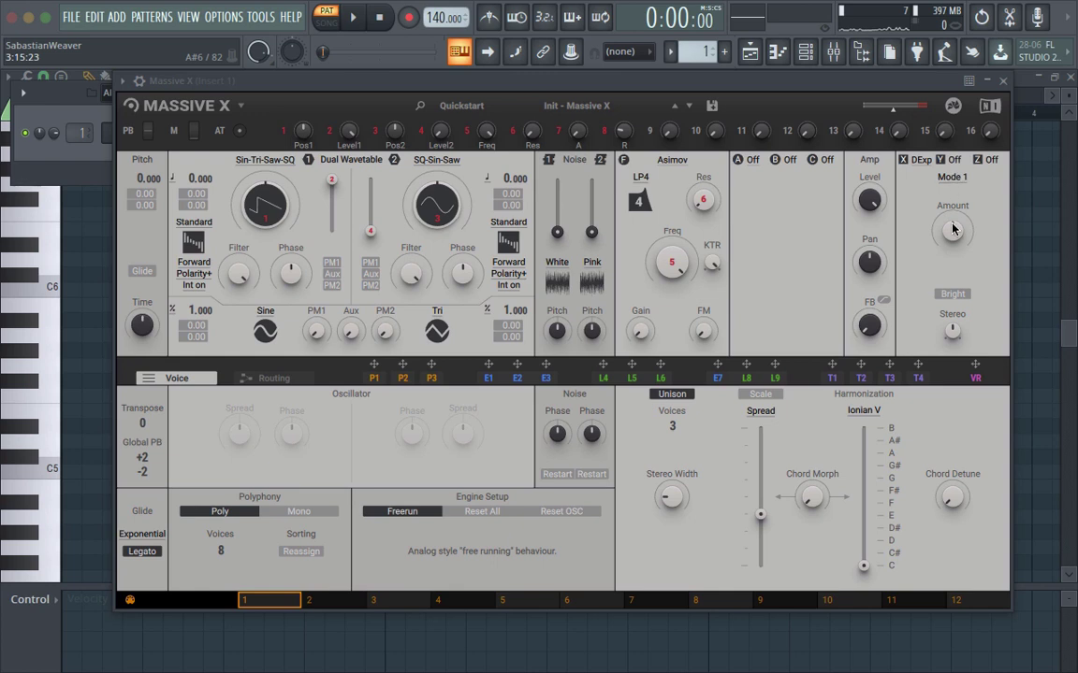
key("x")
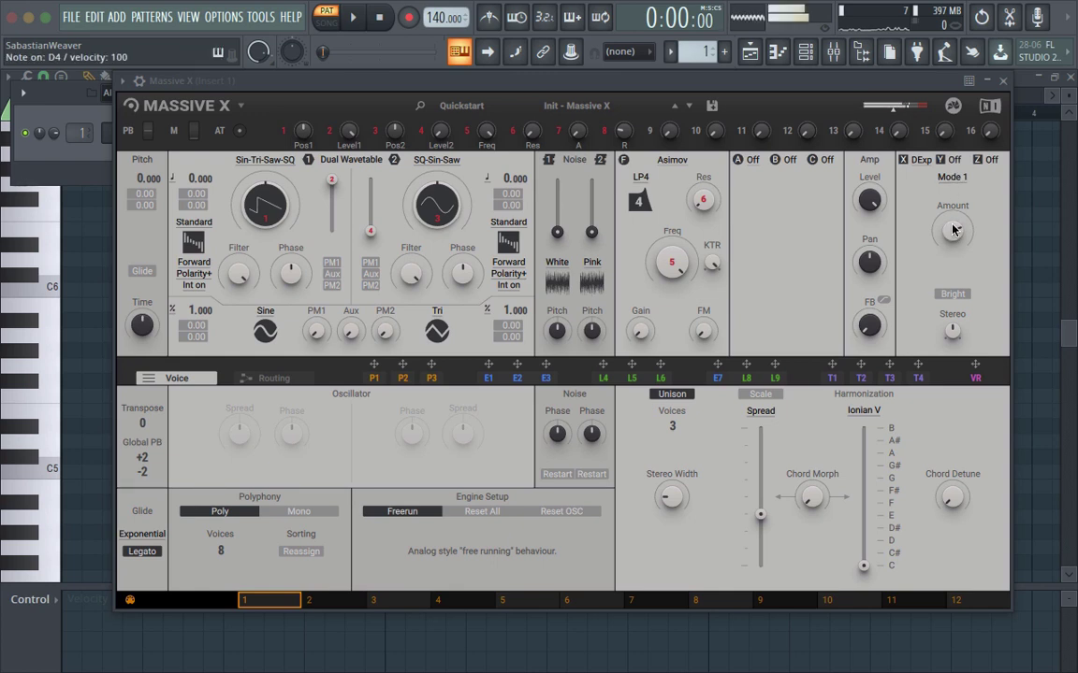
left_click(950, 294)
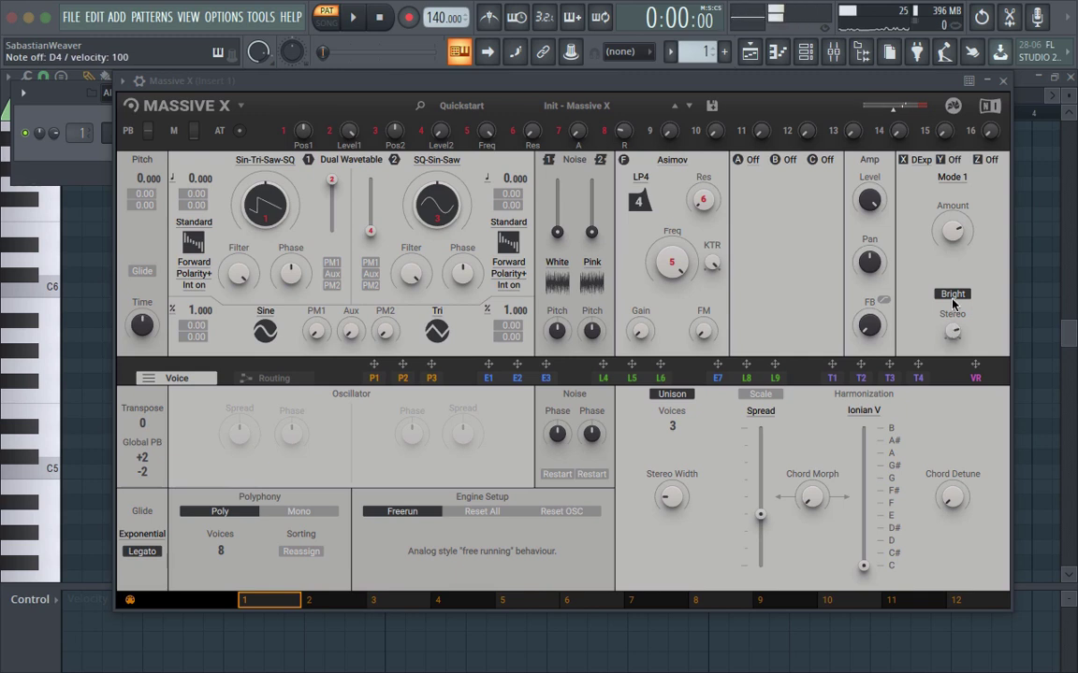
- Try Mode 2, Mode 3 and Mode 4 on the Dimension Expander
left_click(952, 176)
left_click(952, 208)
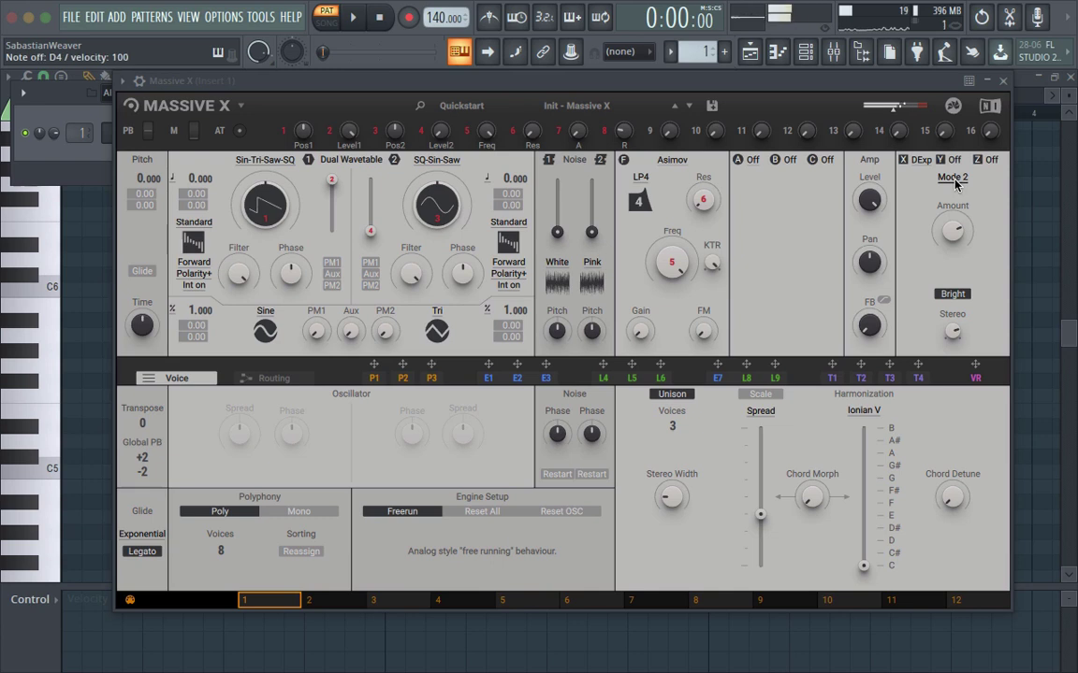
left_click(954, 180)
left_click(956, 223)
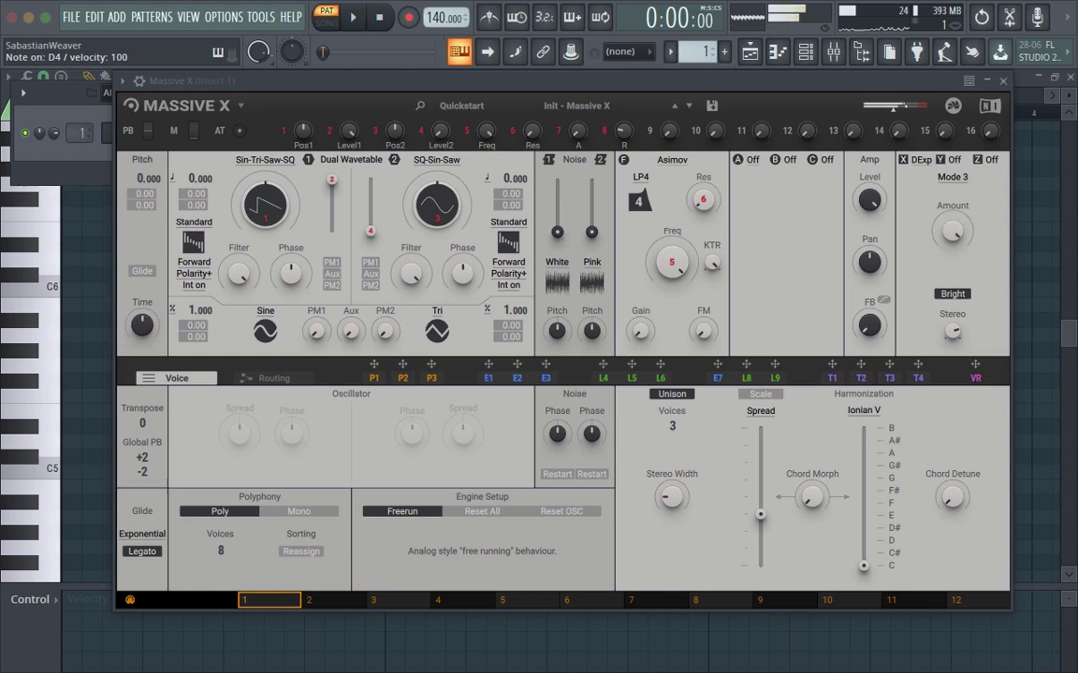
left_click(951, 177)
left_click(875, 230)
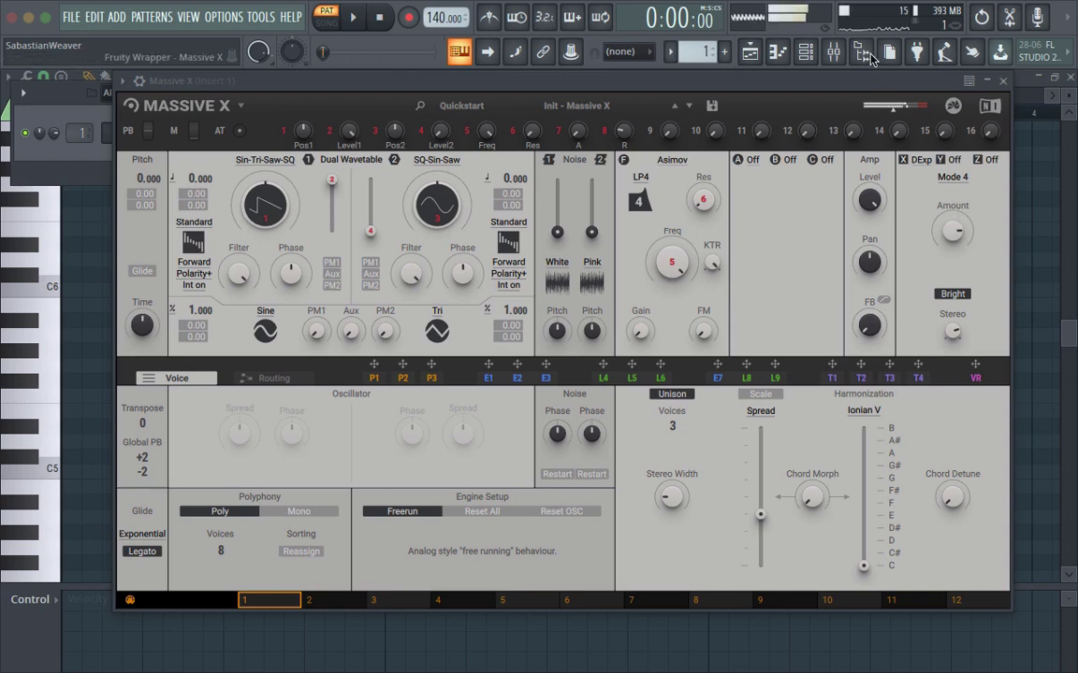
- Switch effect slot X to Flanger and set oscillator 1's pitch to -24
left_click(920, 160)
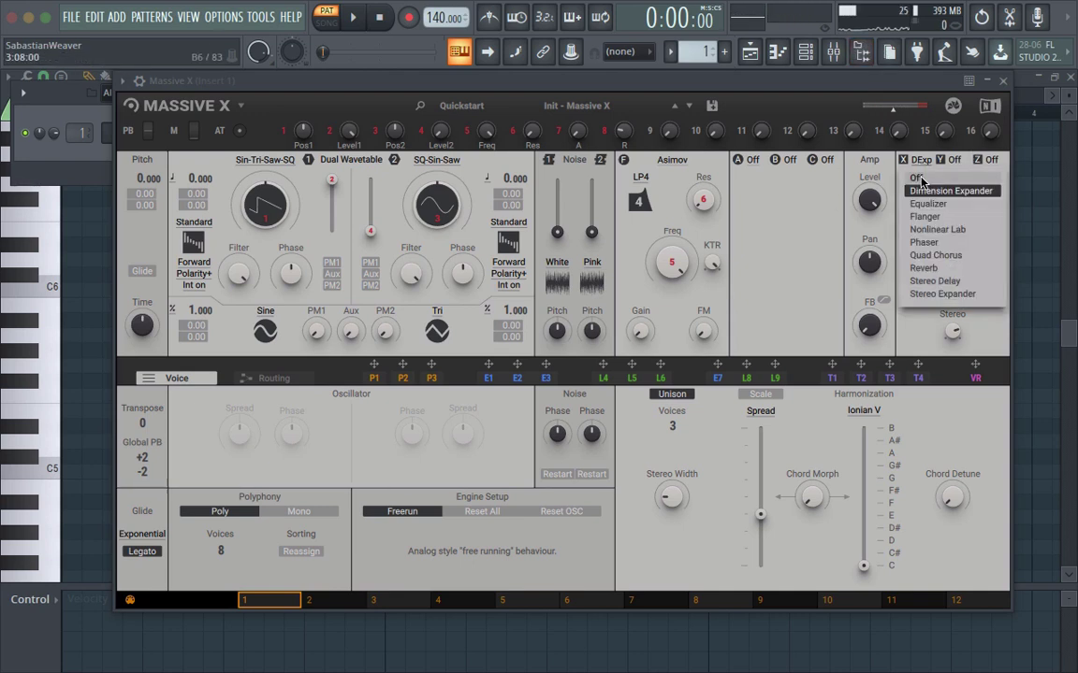
left_click(950, 218)
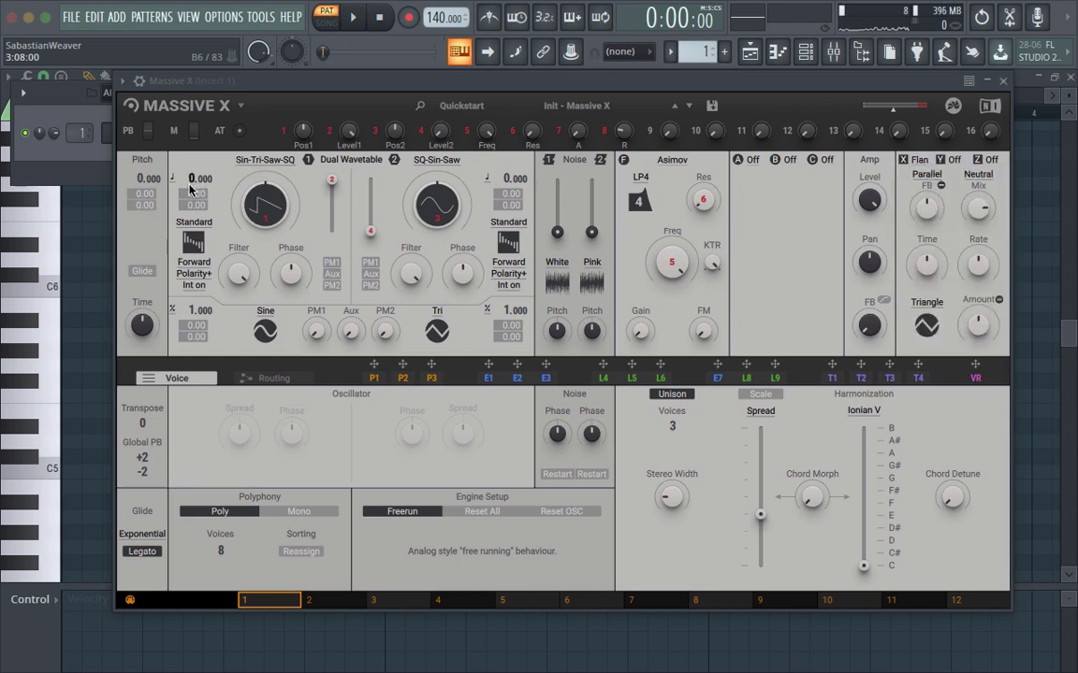
left_click_drag(190, 189, 189, 224)
scroll(188, 180, "down", 1)
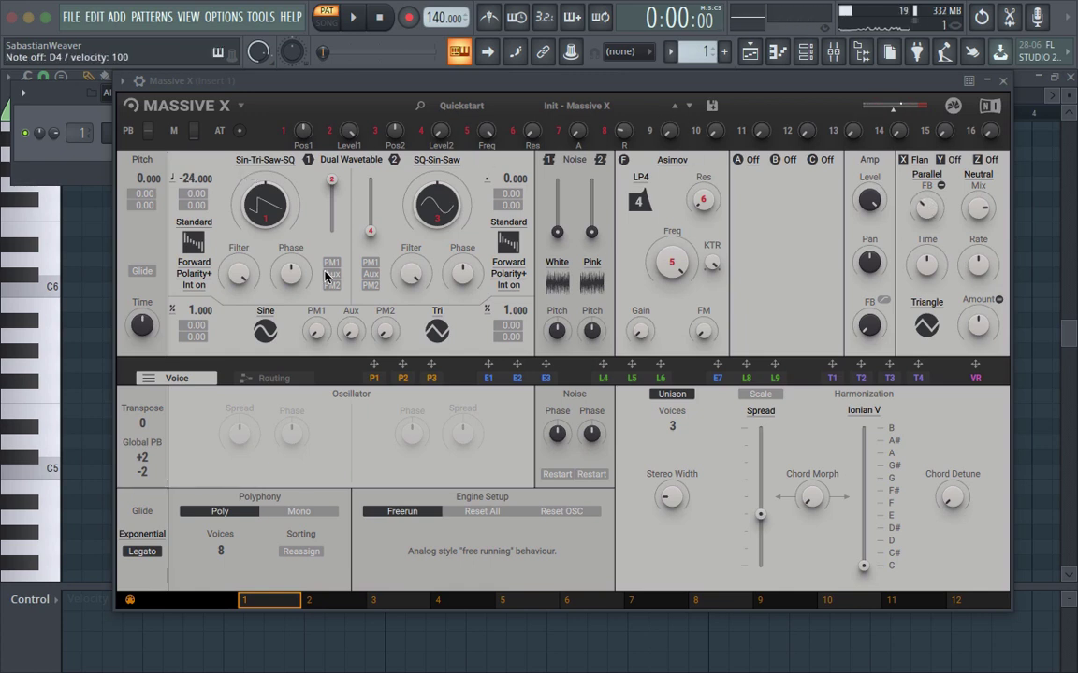
- Assign the Modulator 4 Switcher LFO (L4) to the flanger's feedback and set the flanger's mode to Inverse
left_click(603, 378)
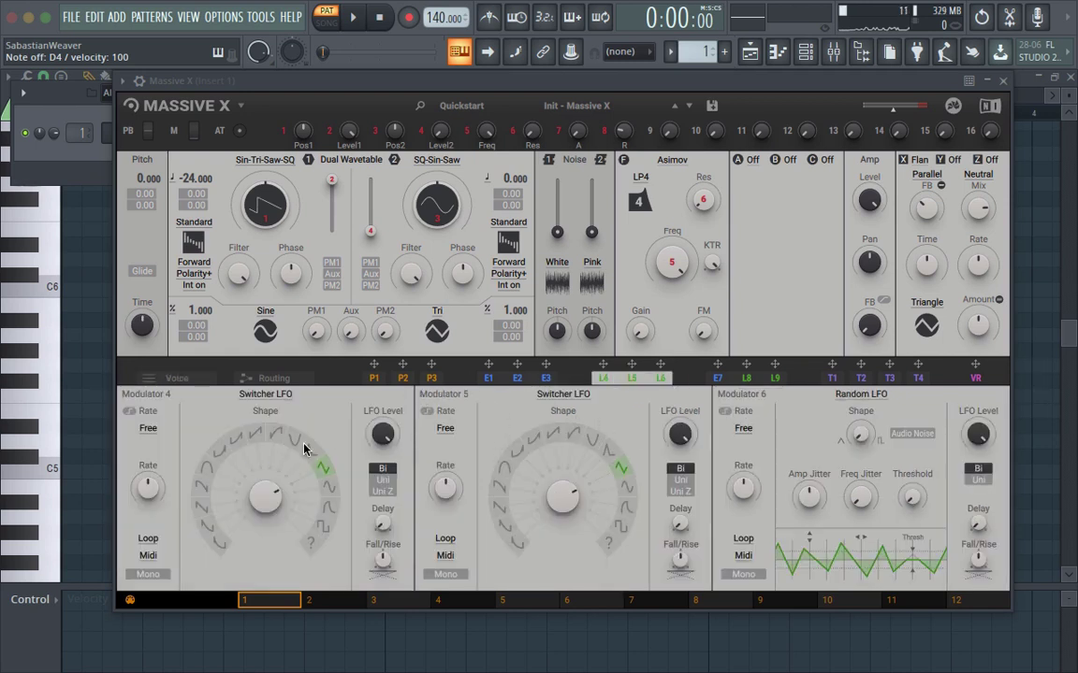
left_click_drag(603, 364, 923, 232)
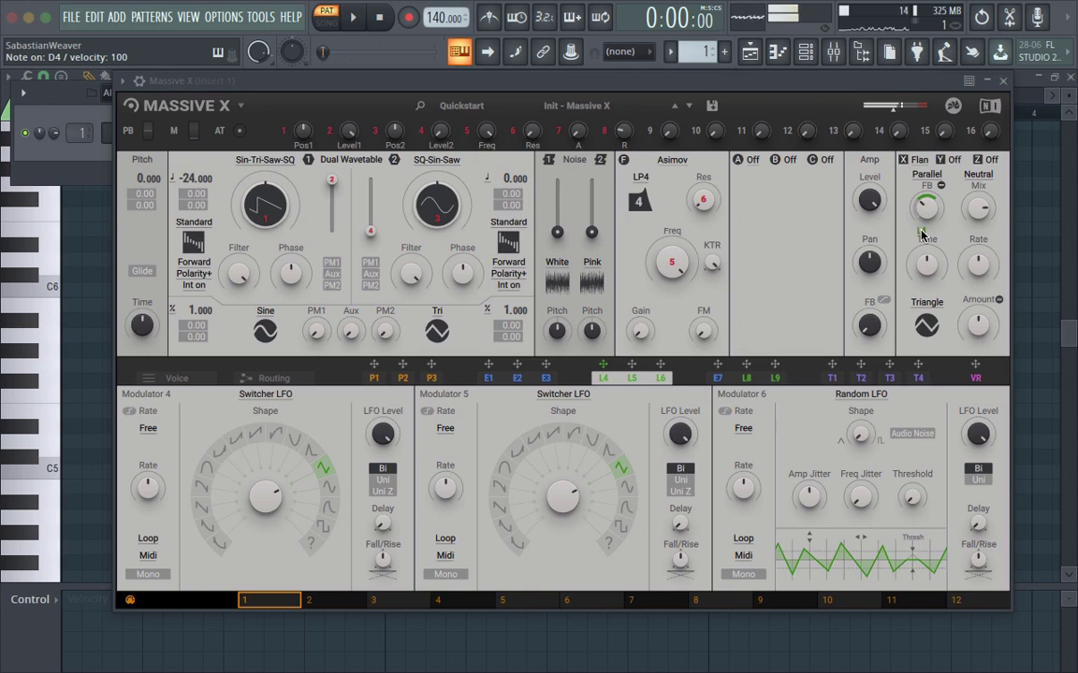
left_click(924, 181)
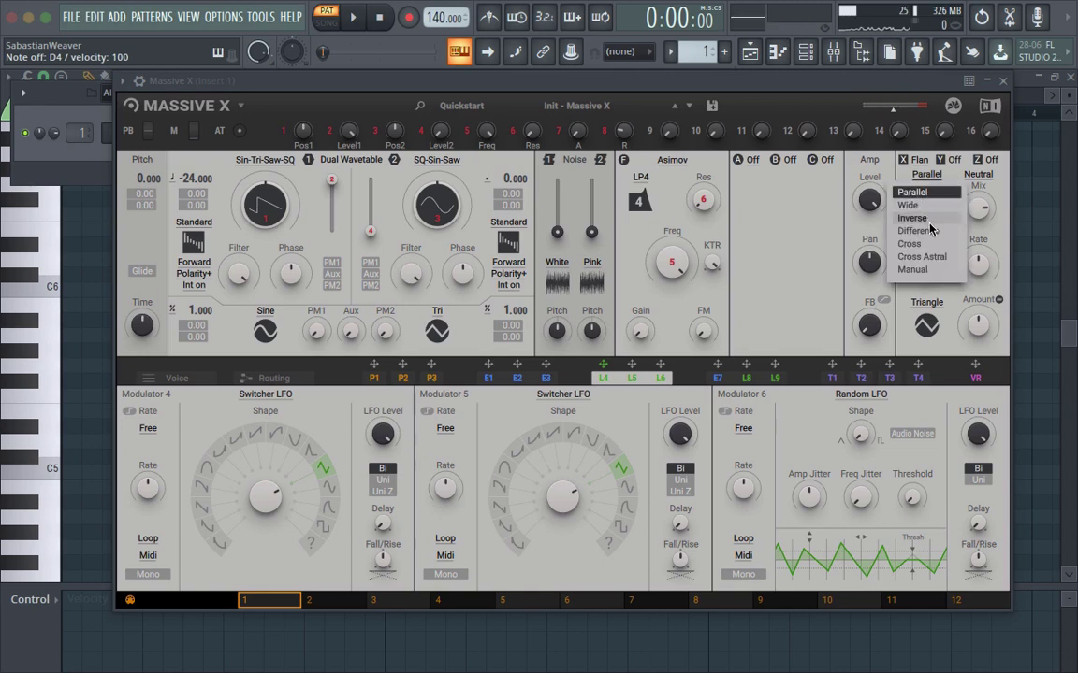
left_click(929, 221)
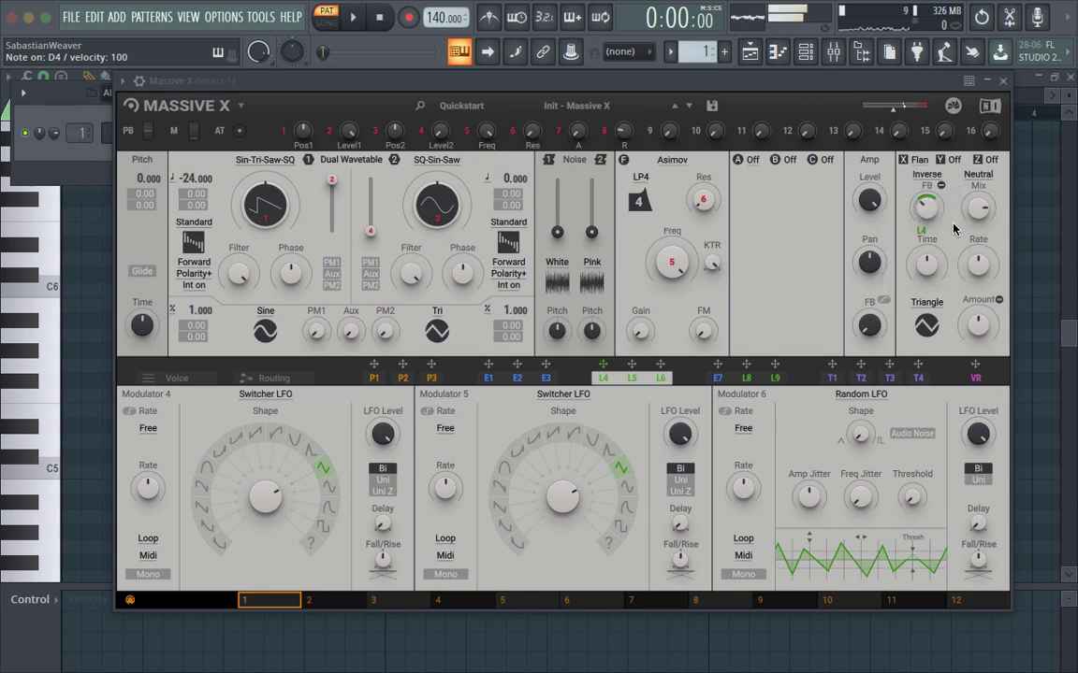
- Set the flanger's character to Bass and raise its feedback with positive polarity
left_click(979, 176)
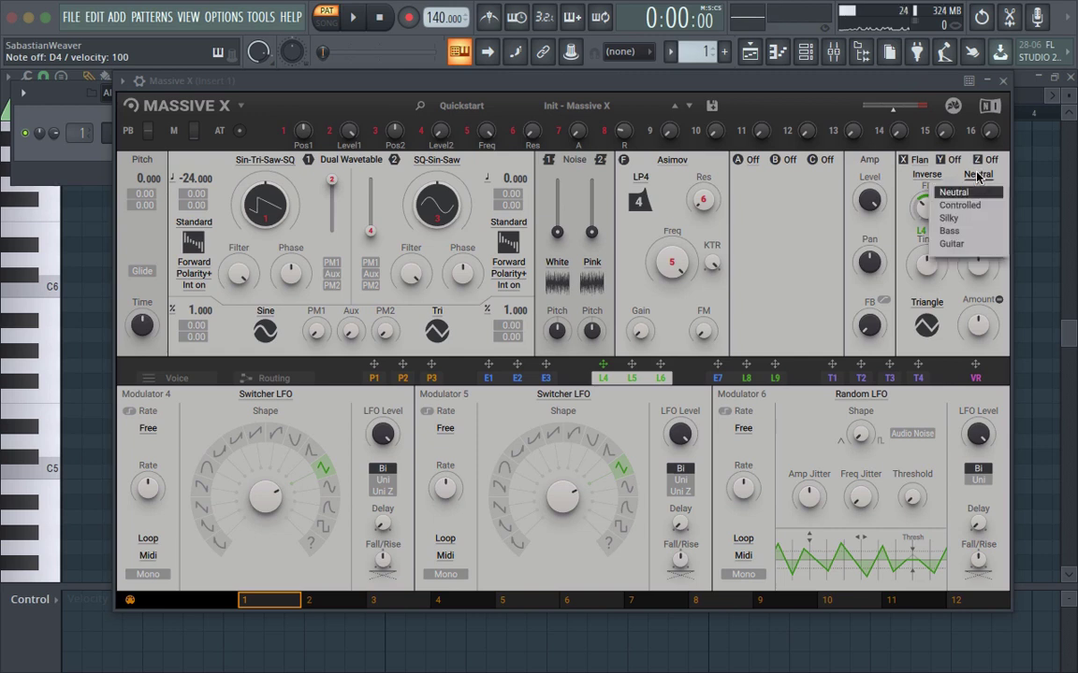
left_click(972, 232)
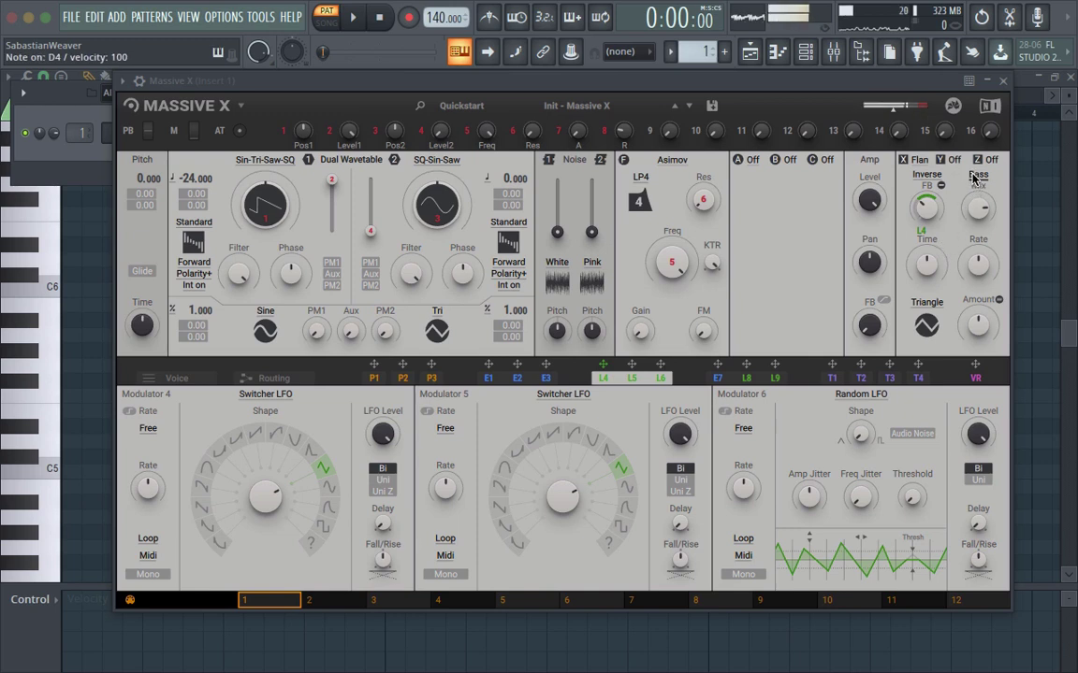
scroll(980, 327, "down", 2)
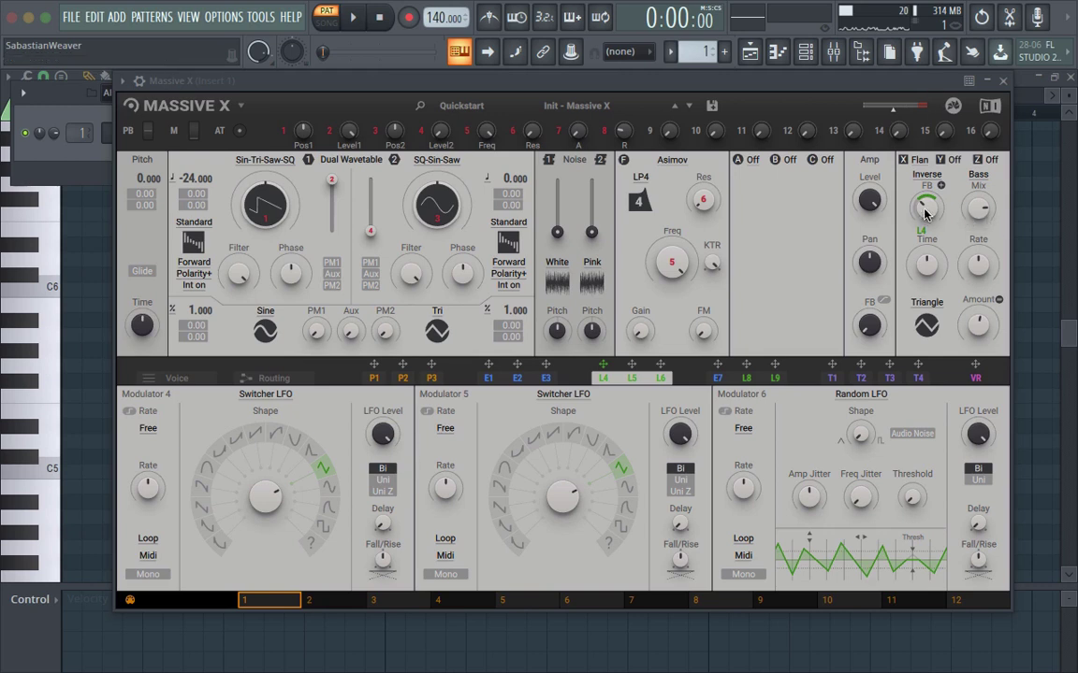
left_click_drag(924, 214, 924, 211)
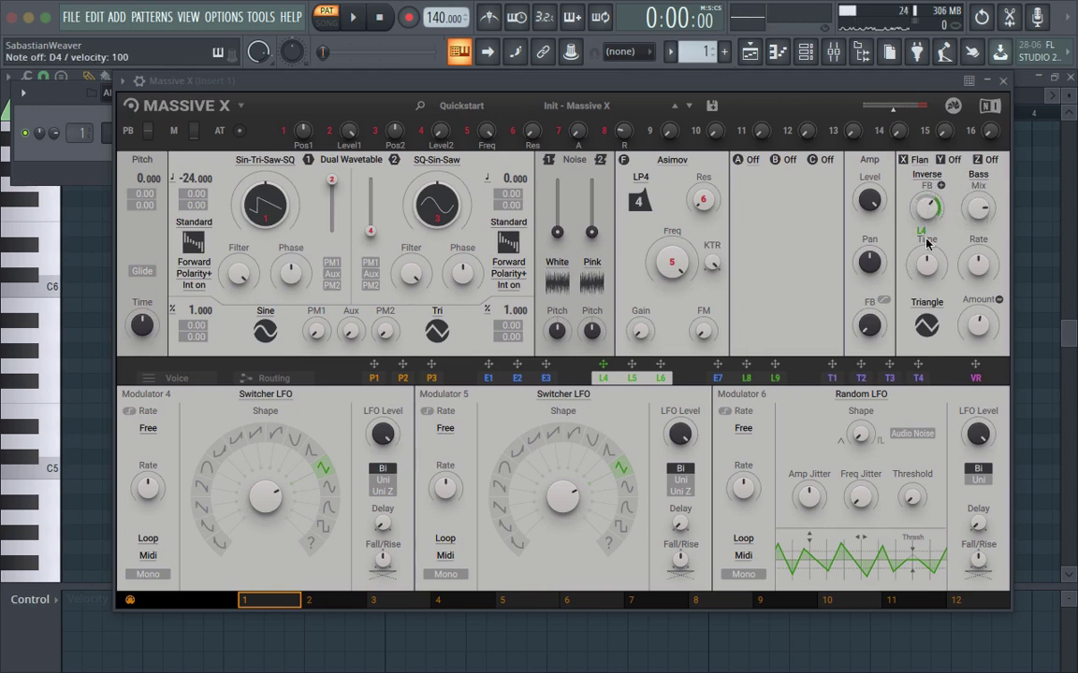
left_click_drag(929, 208, 928, 204)
- Switch the main filter from Asimov to Creak and lower its frequency by setting Macro 5 to 0.71
left_click(670, 162)
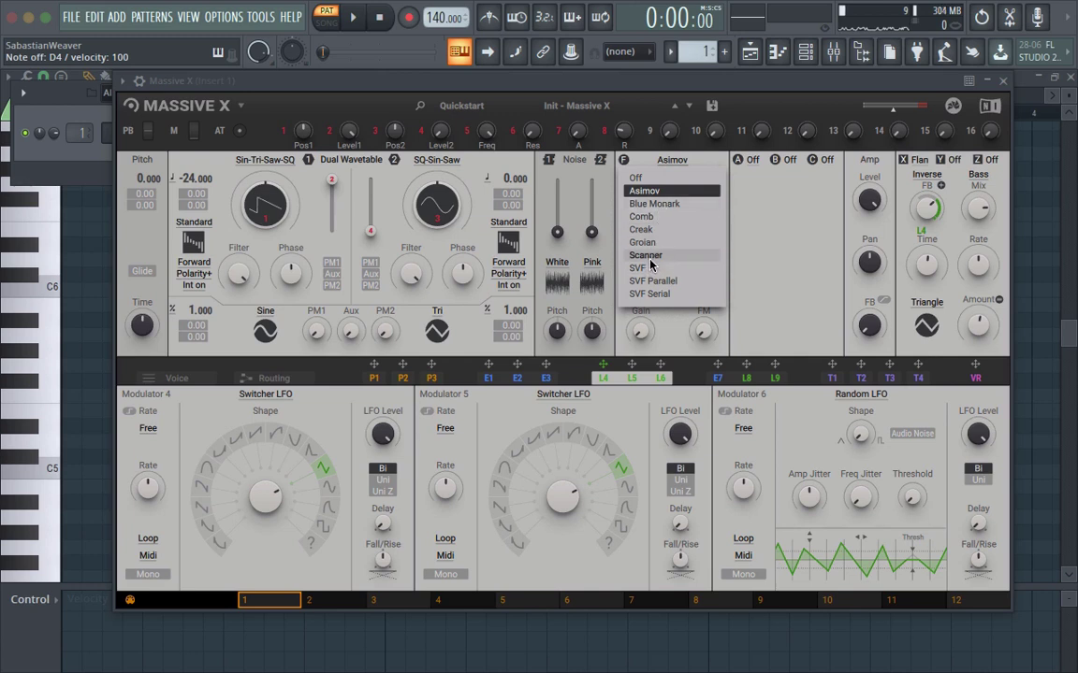
left_click(642, 230)
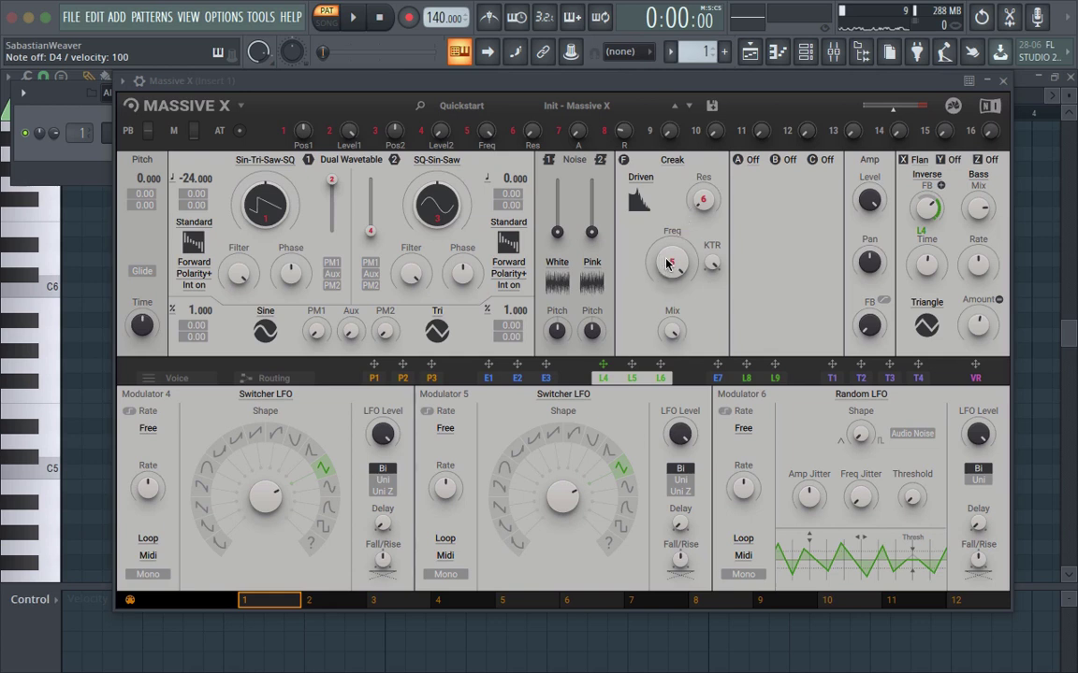
left_click_drag(667, 266, 667, 263)
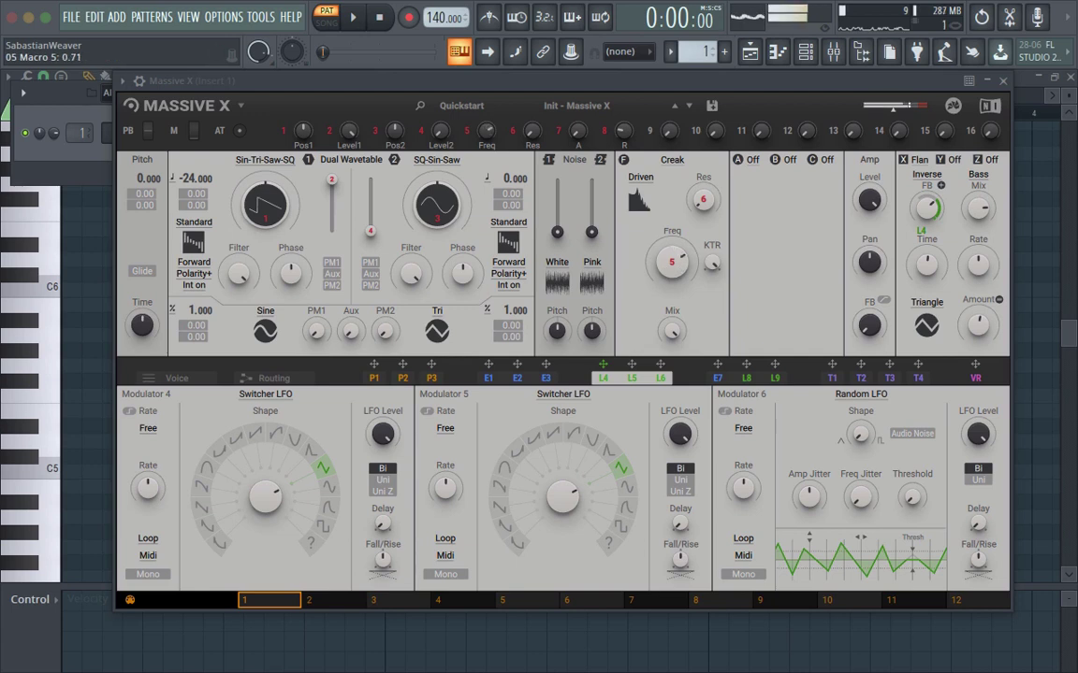
- Set the Creak filter's mode to Nosy and lower its frequency by setting Macro 5 to 0.22
left_click_drag(704, 194, 704, 196)
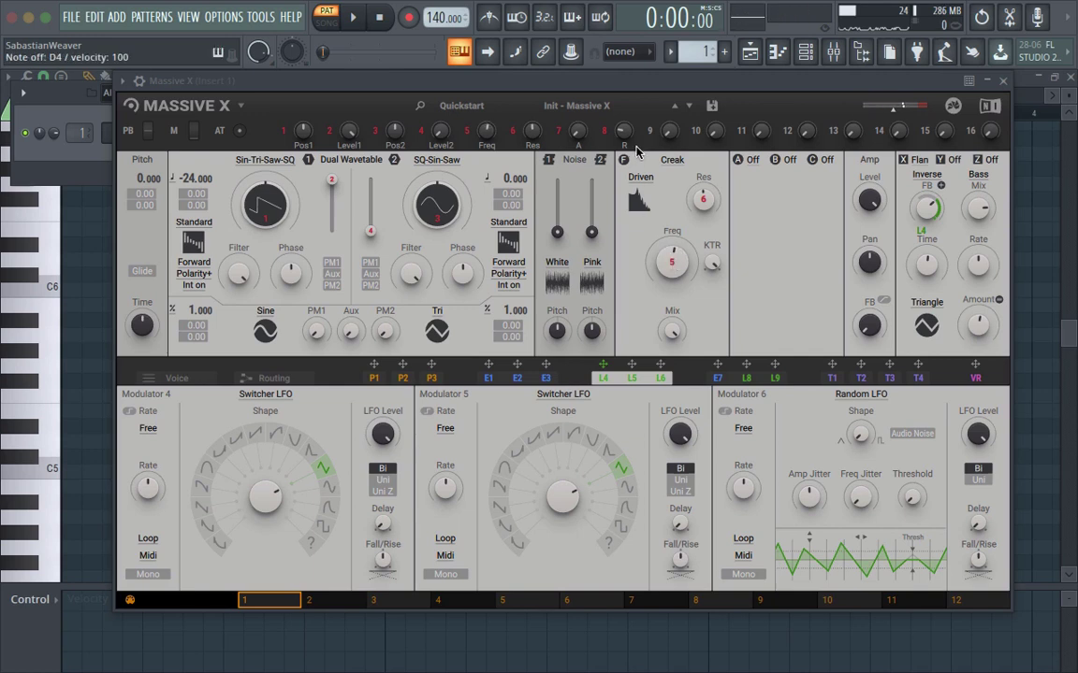
left_click(640, 177)
left_click(644, 229)
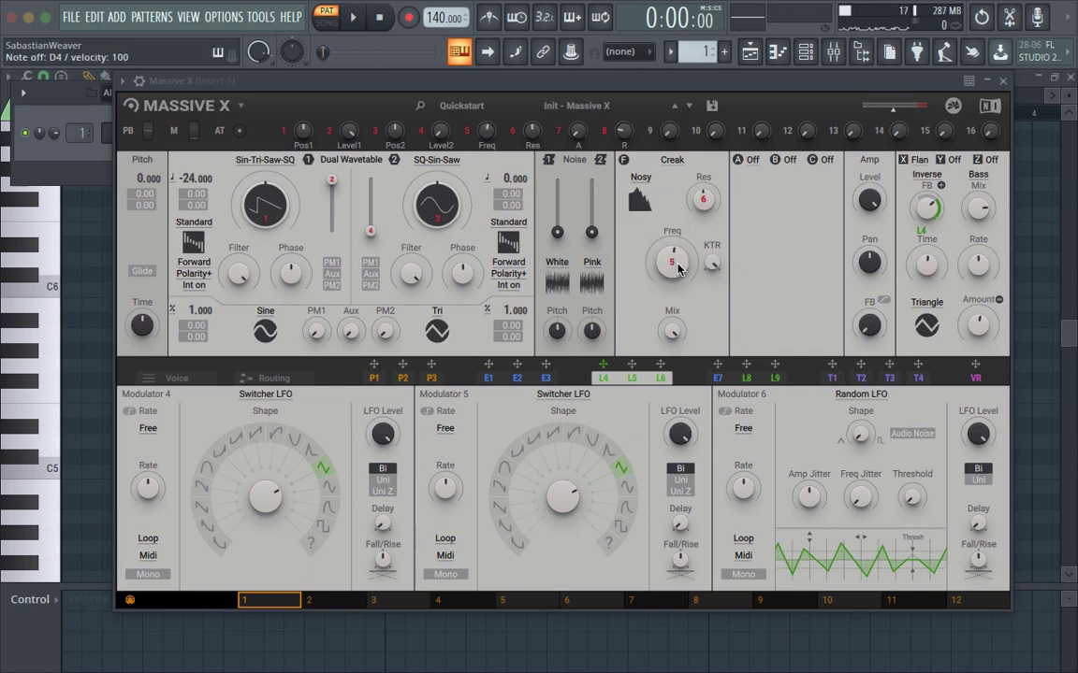
left_click_drag(671, 265, 671, 233)
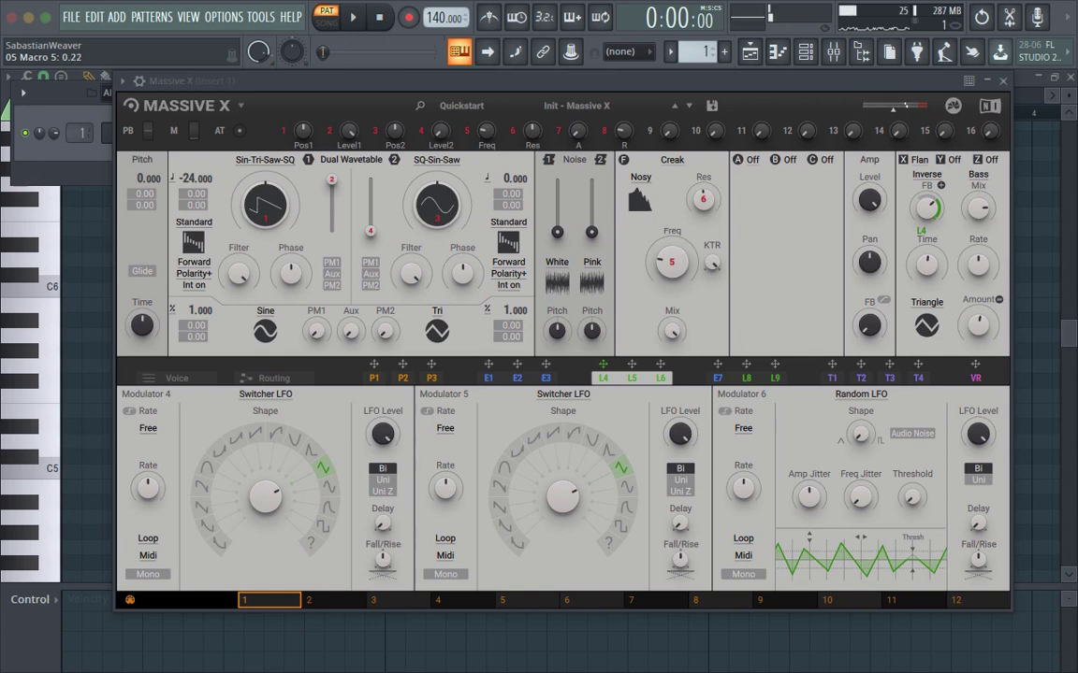
- Draw a two-peak curve in performer P1's first bar, starting from full height, and shorten the loop range to that bar
left_click(374, 378)
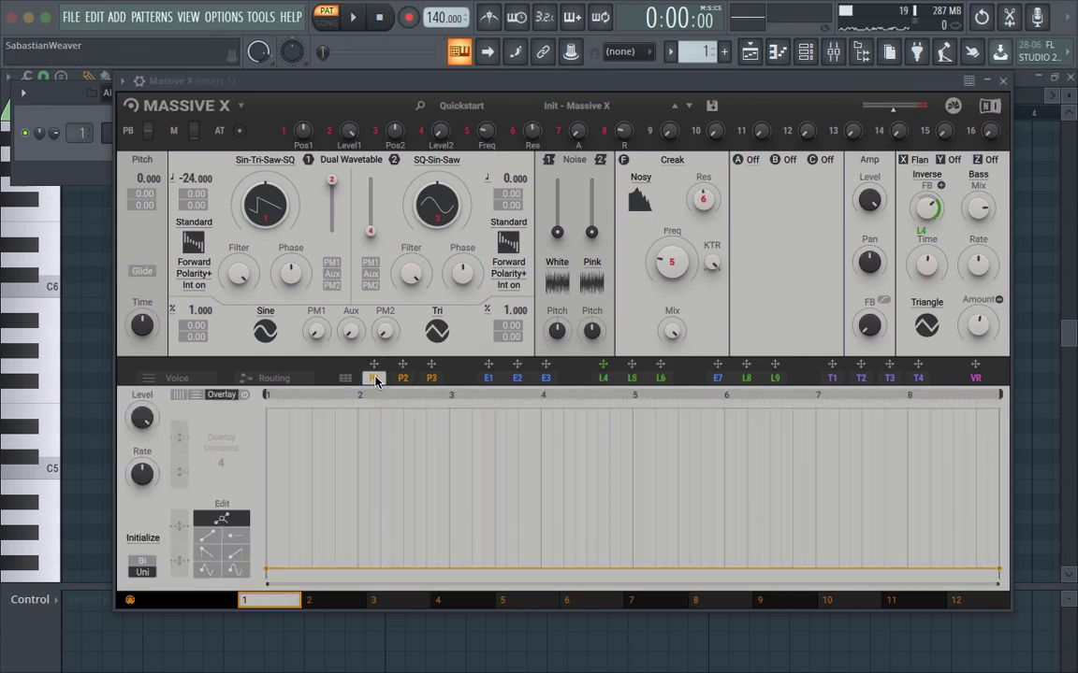
left_click(274, 427)
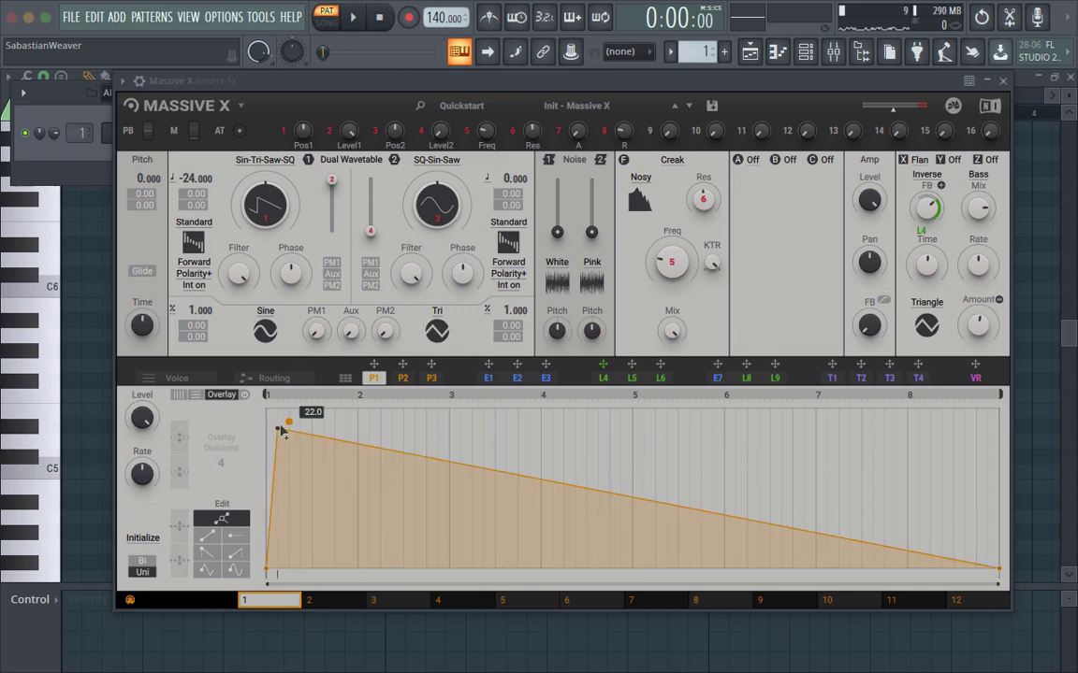
left_click_drag(278, 430, 291, 599)
left_click(332, 458)
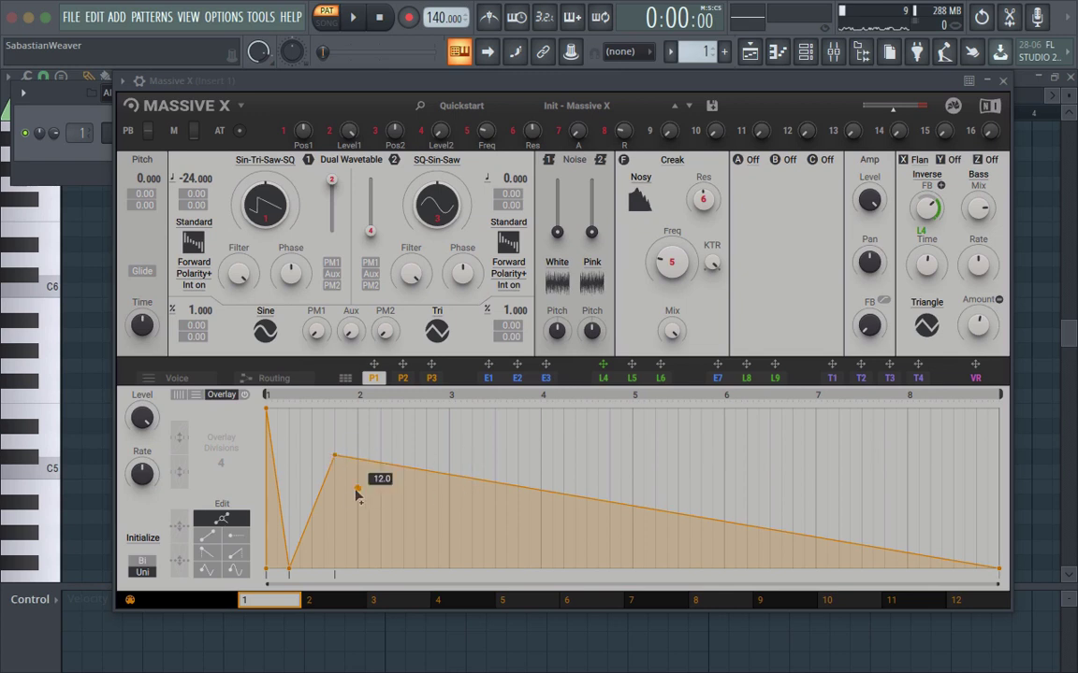
left_click_drag(358, 496, 358, 666)
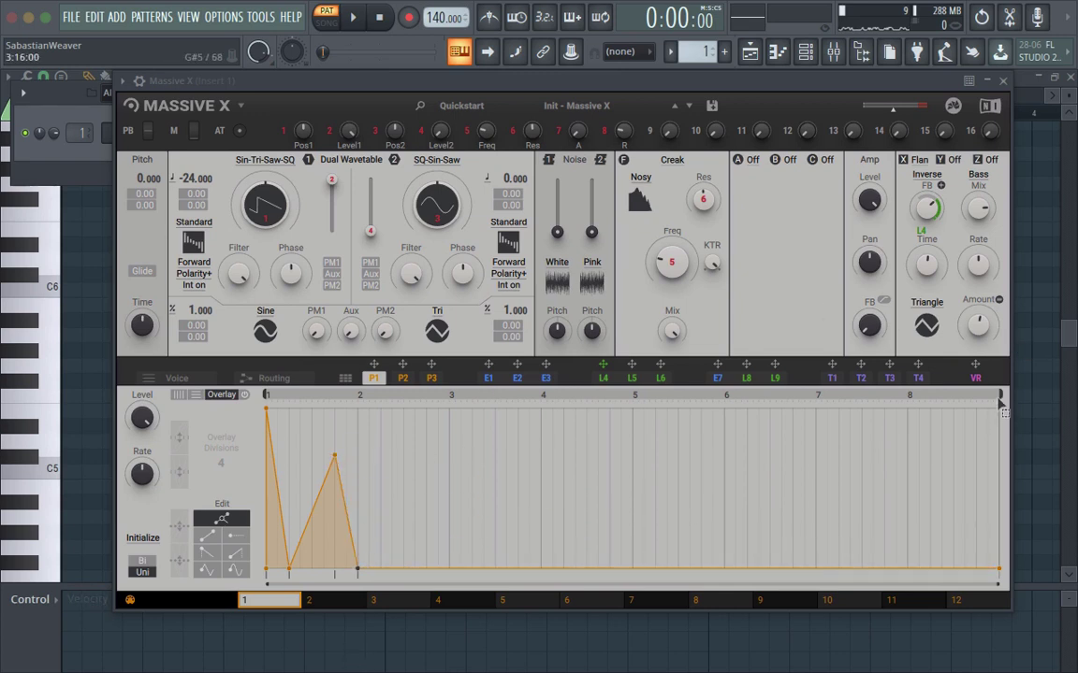
left_click_drag(999, 396, 364, 381)
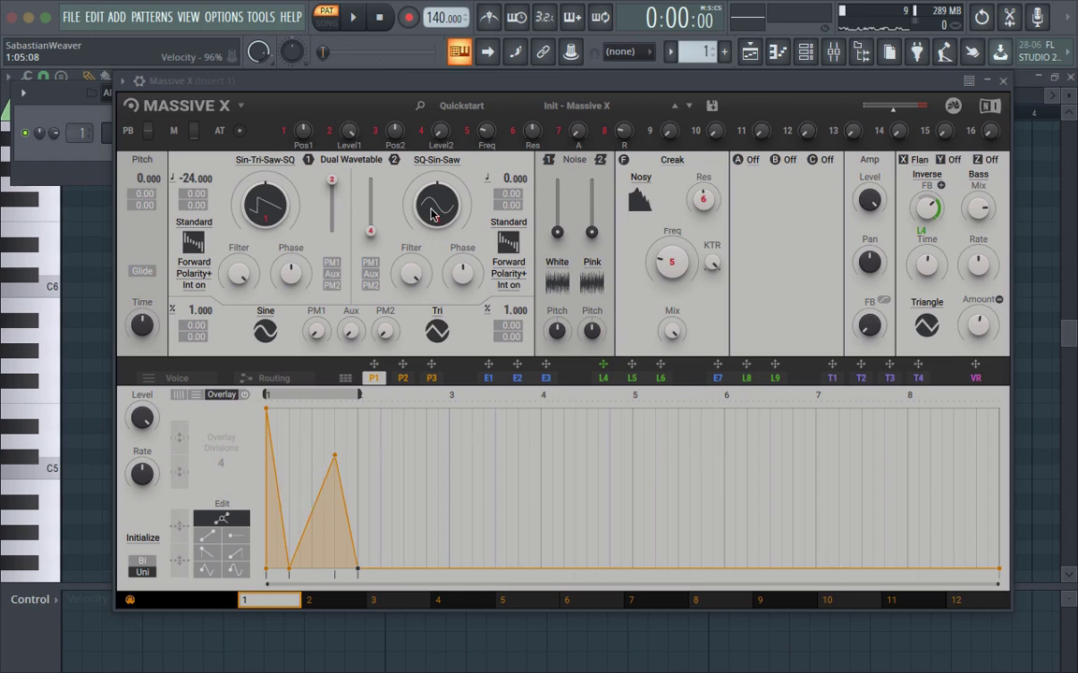
- Change the performer's launch setting from Remote to Key and return to the synth view
left_click(343, 377)
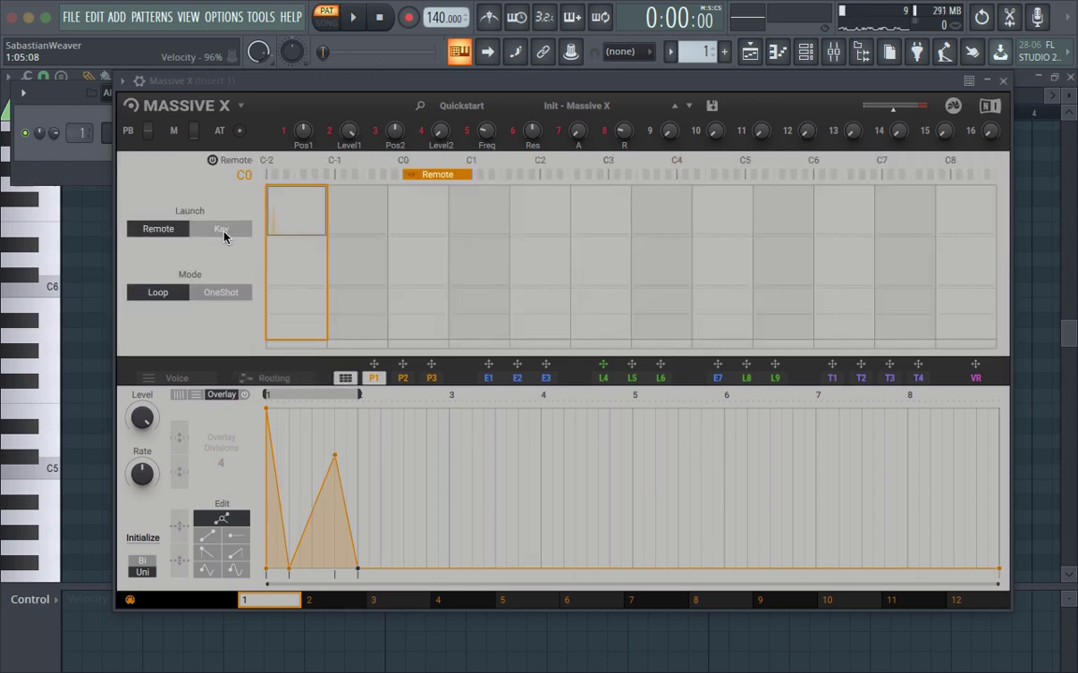
left_click(222, 230)
left_click(344, 378)
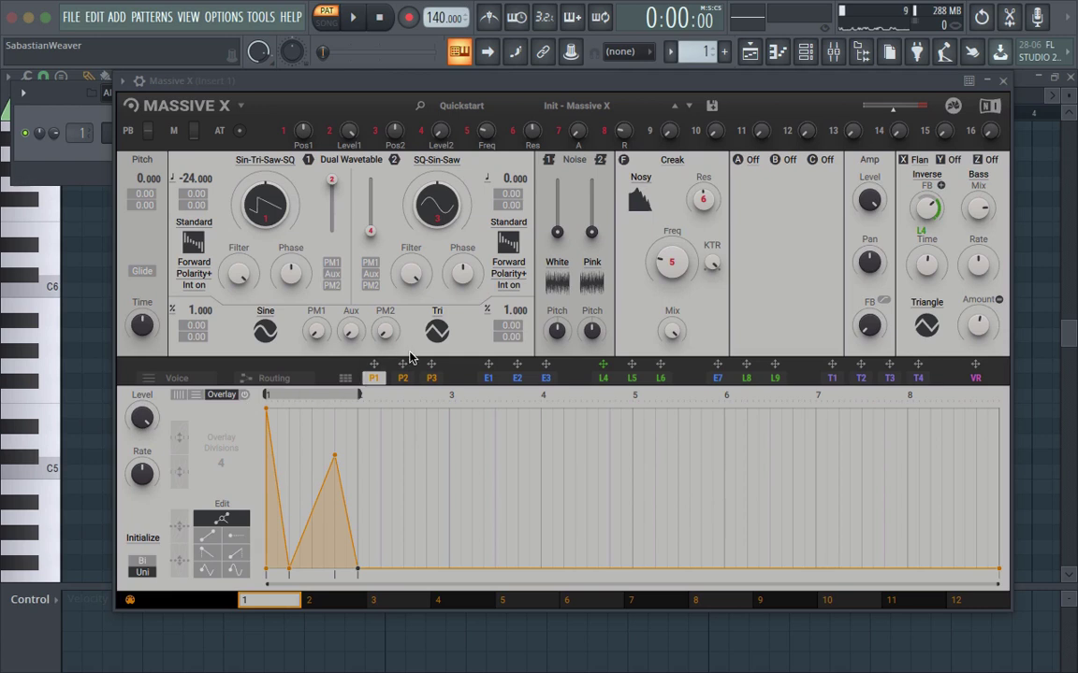
- Assign performer P1 to modulate the Creak filter's frequency and the flanger's feedback
left_click_drag(374, 364, 670, 267)
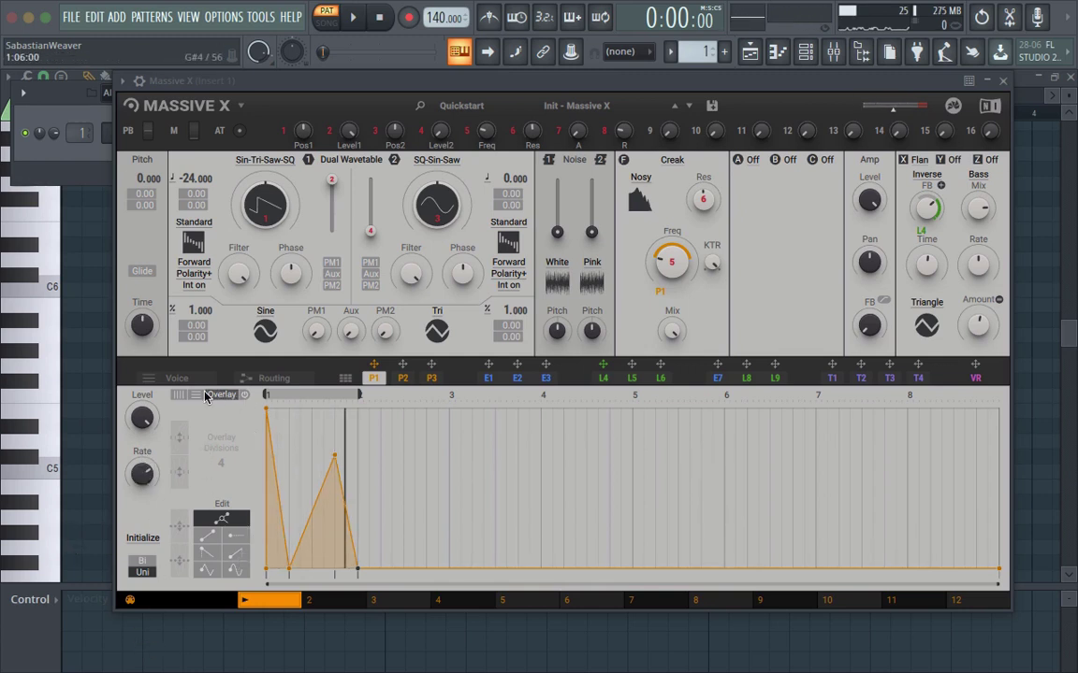
left_click_drag(374, 364, 931, 241)
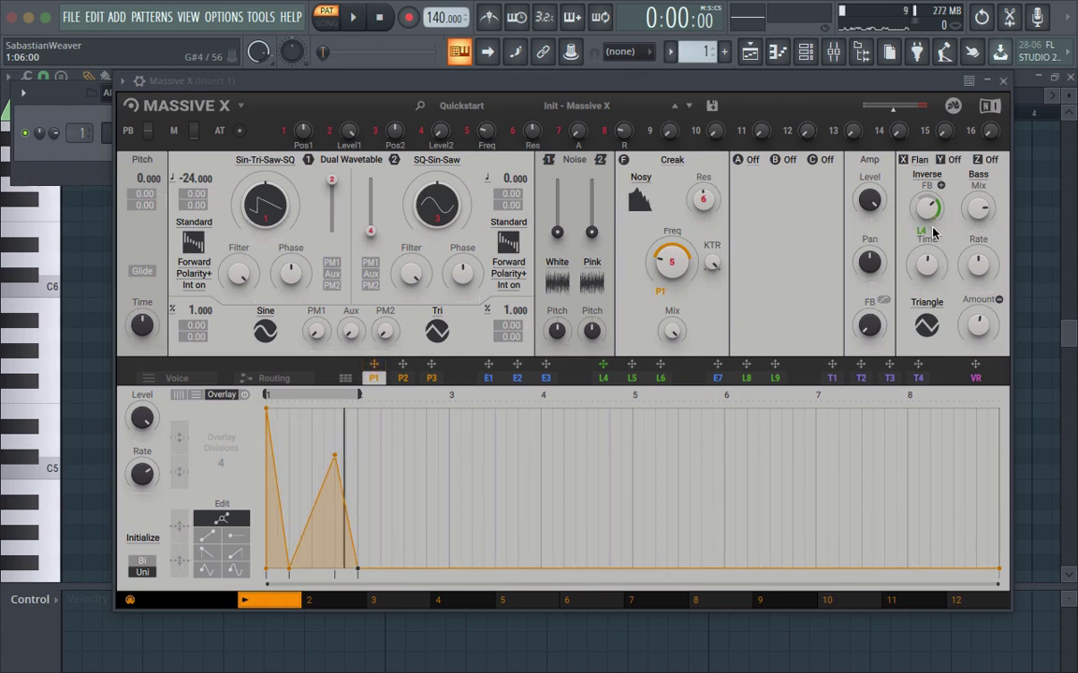
left_click_drag(373, 364, 940, 238)
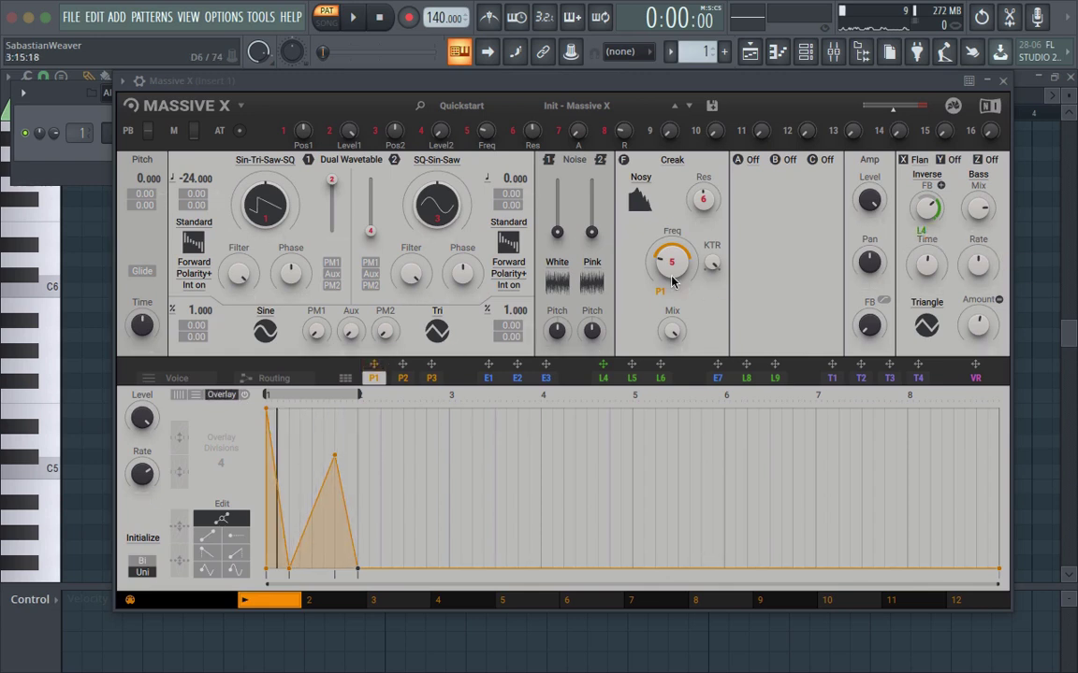
left_click_drag(373, 364, 938, 241)
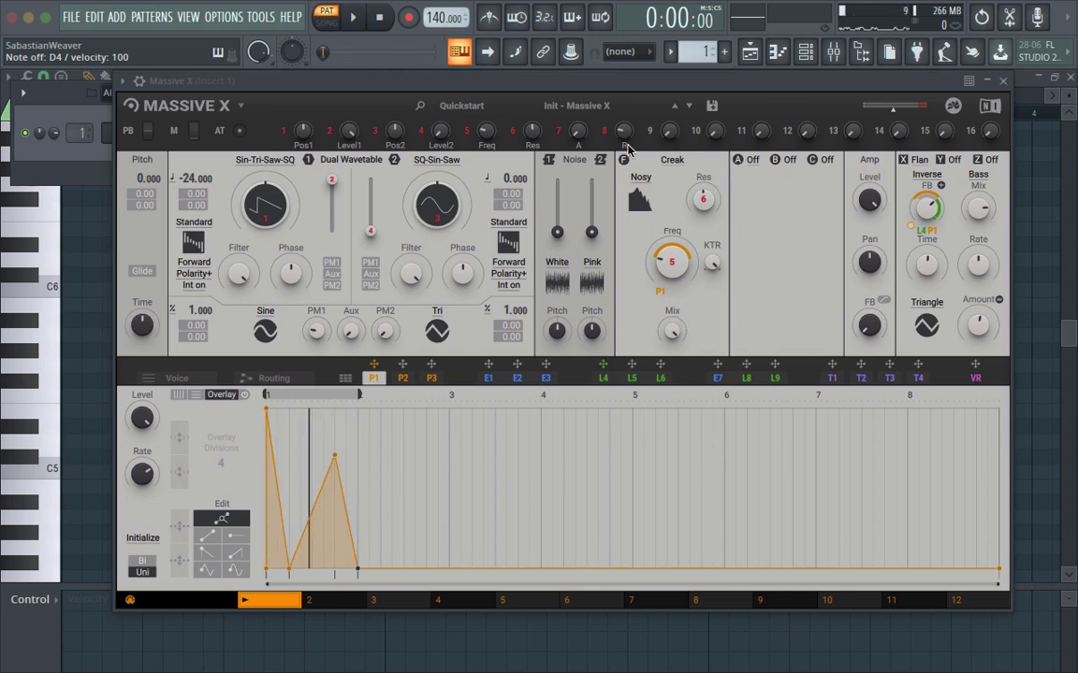
- Load Nonlinear Lab into effect slot Y and play a note to audition it
left_click(951, 162)
left_click(954, 161)
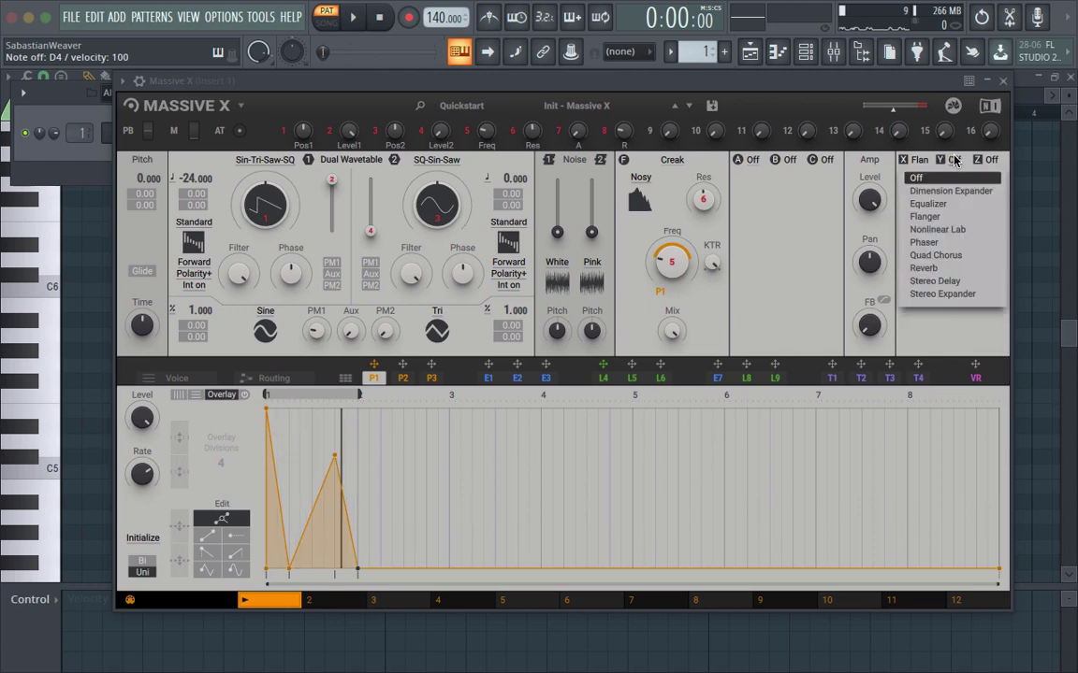
left_click(934, 231)
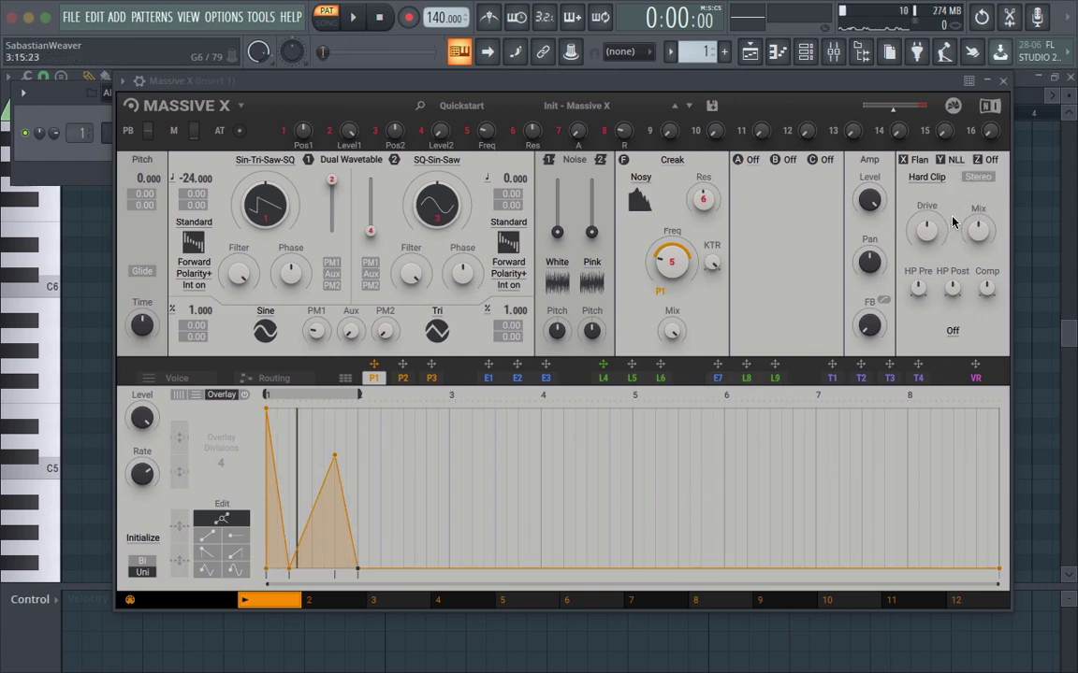
key("d")
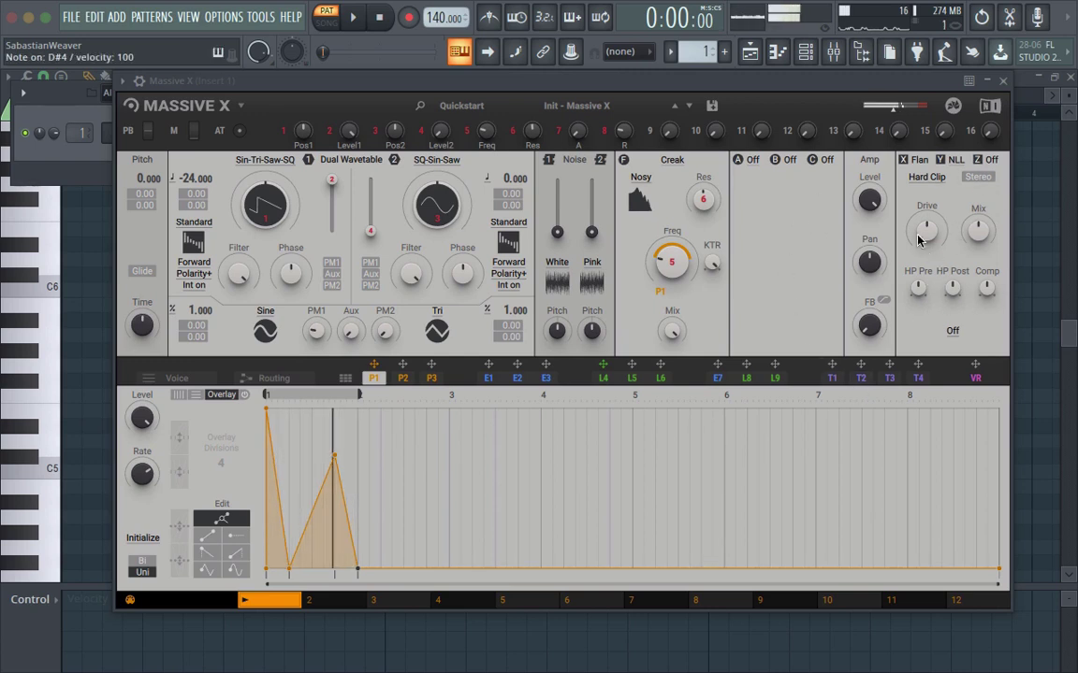
- Set Nonlinear Lab to Soft Clip with the California cabinet, raise its Comp amount and set Vari to A
left_click(926, 178)
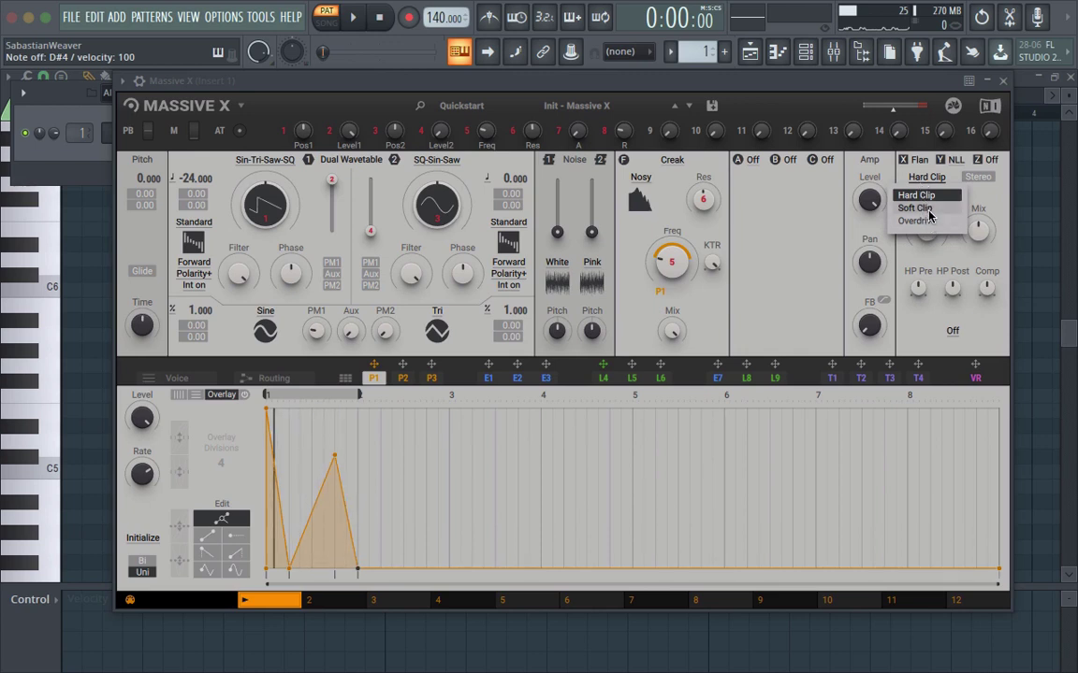
left_click(926, 208)
left_click(953, 330)
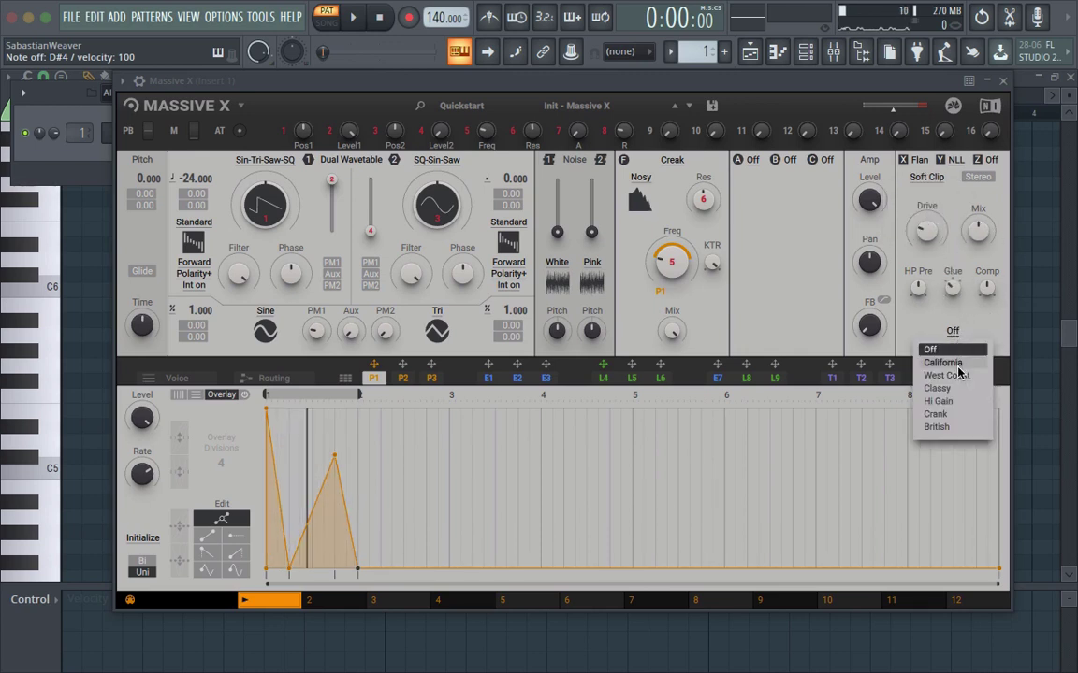
left_click(954, 363)
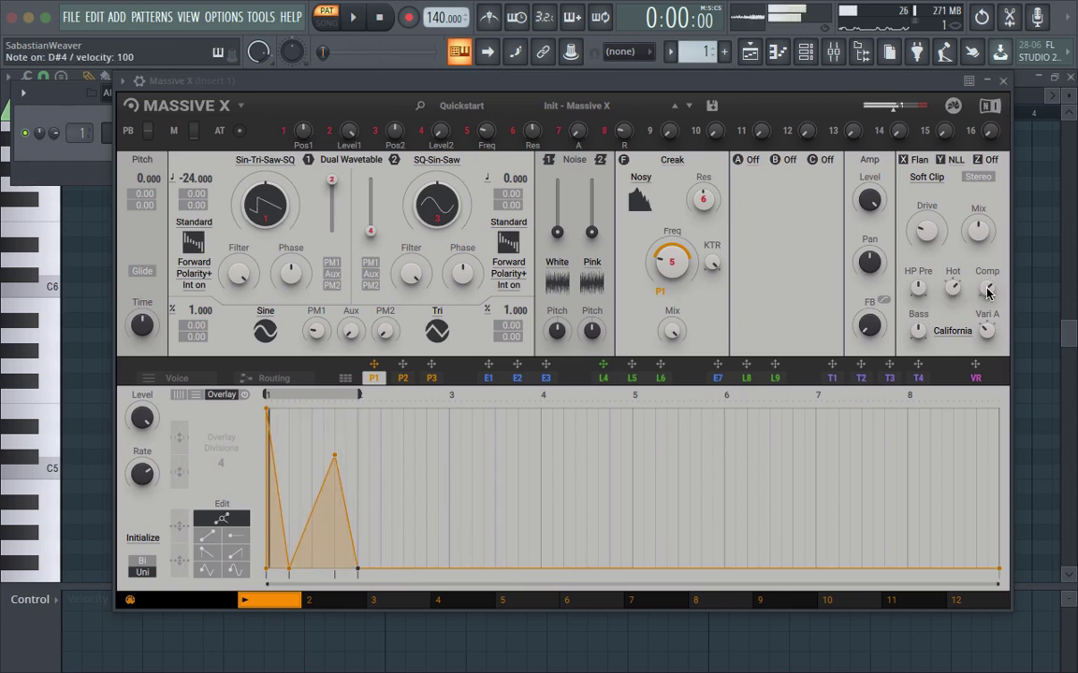
left_click_drag(987, 292, 987, 280)
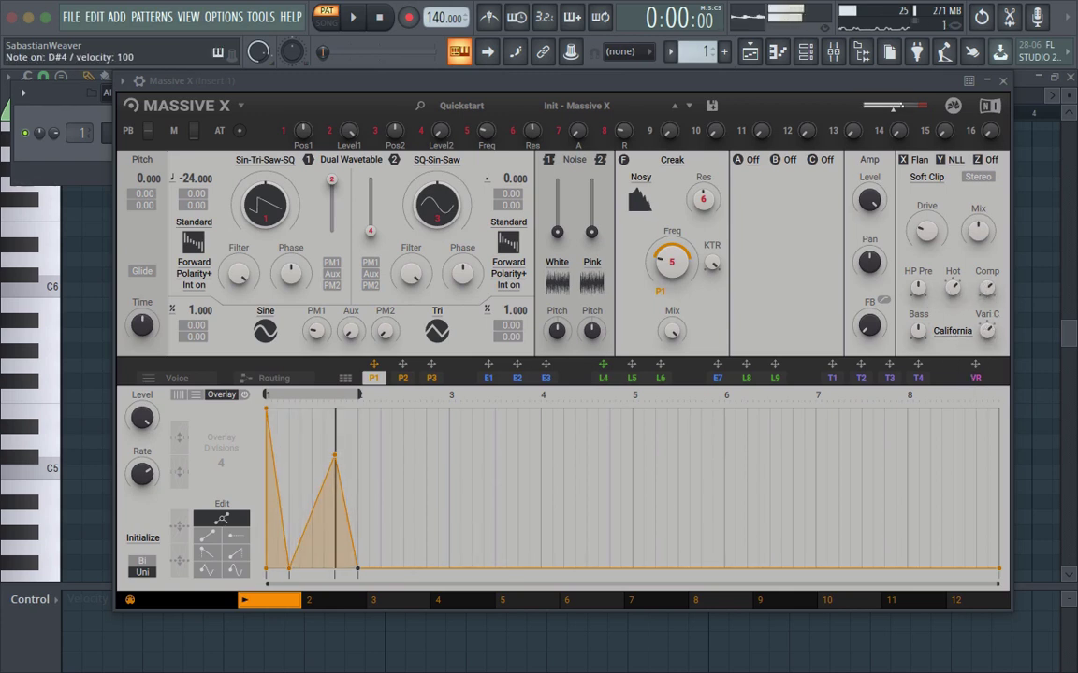
left_click_drag(987, 330, 964, 329)
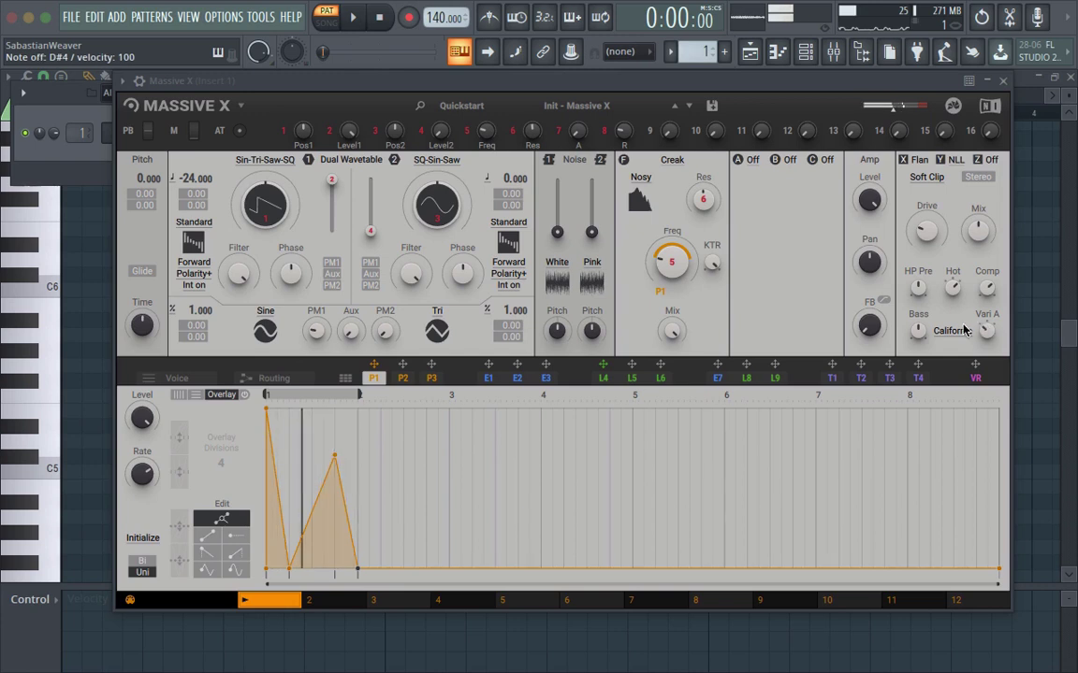
- Reset the synth by loading the Init - Massive X preset from the Quickstart category
left_click(554, 110)
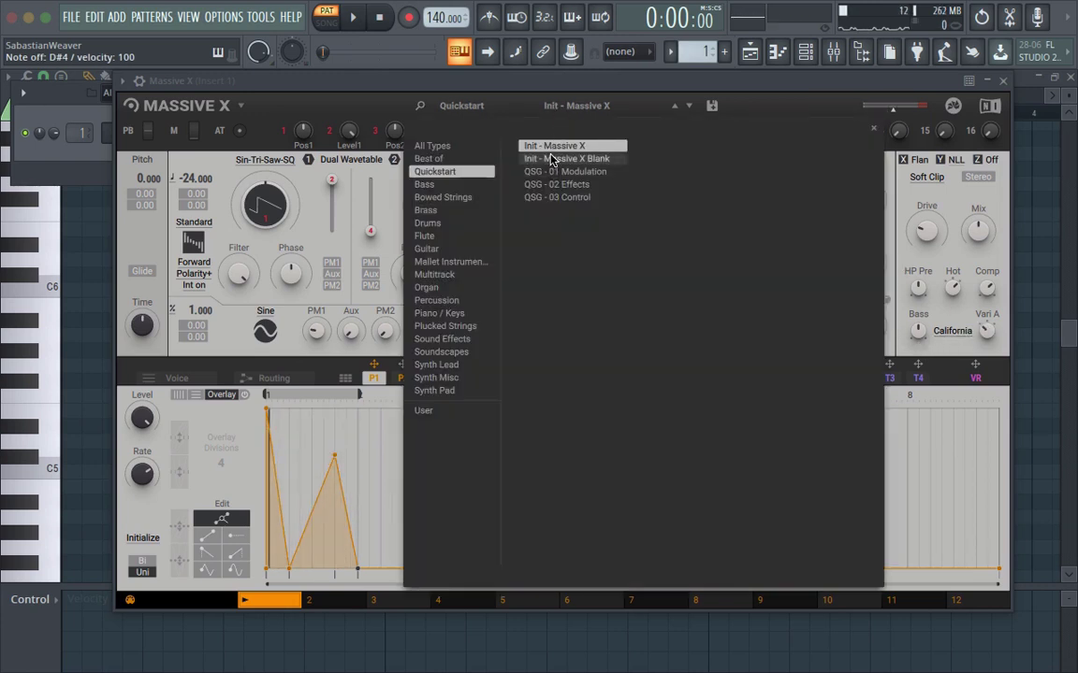
left_click(552, 159)
left_click(554, 146)
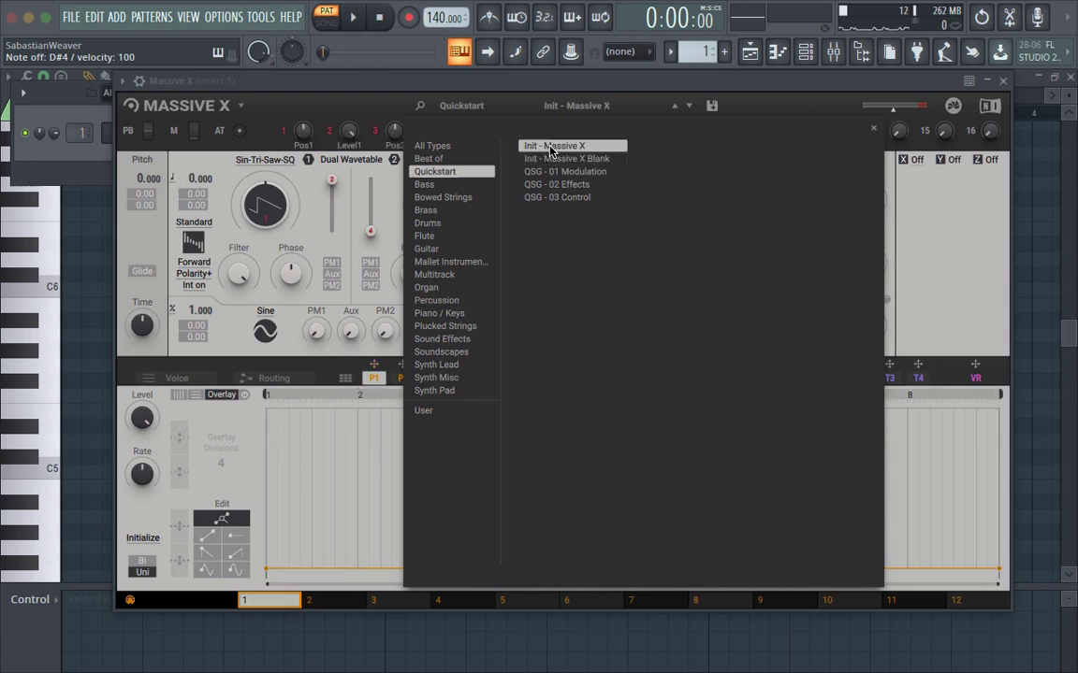
left_click(762, 116)
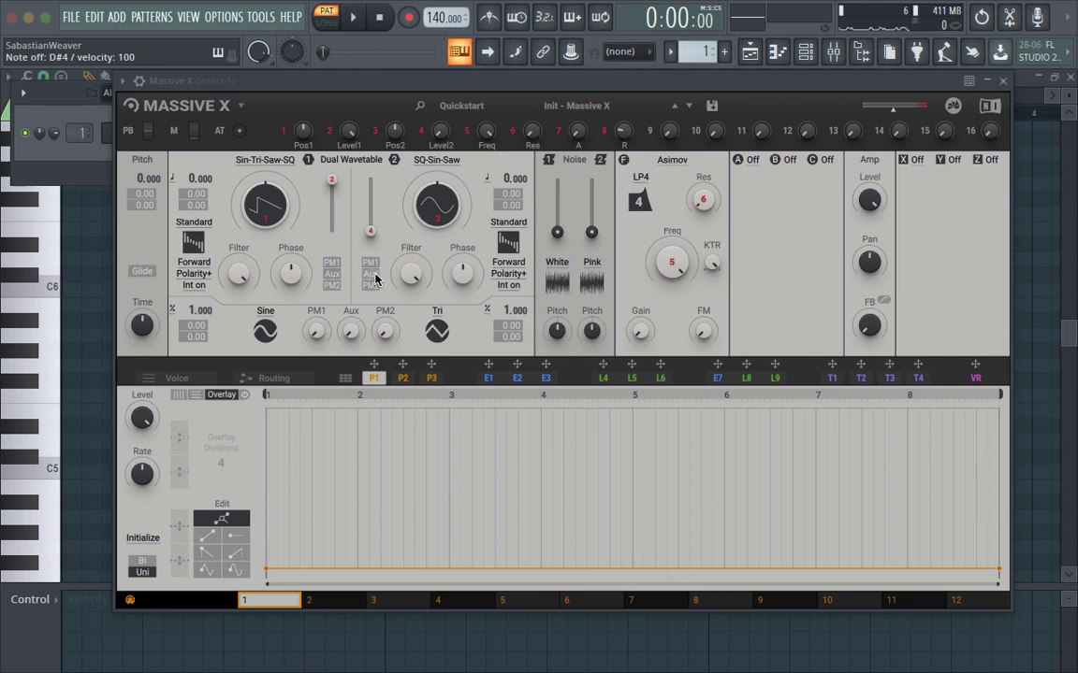
- Silence wavetable oscillator 1 by setting Macro 2 to 0.00 and choose the static Kettle noisetable for Noise 1
left_click_drag(333, 191, 332, 234)
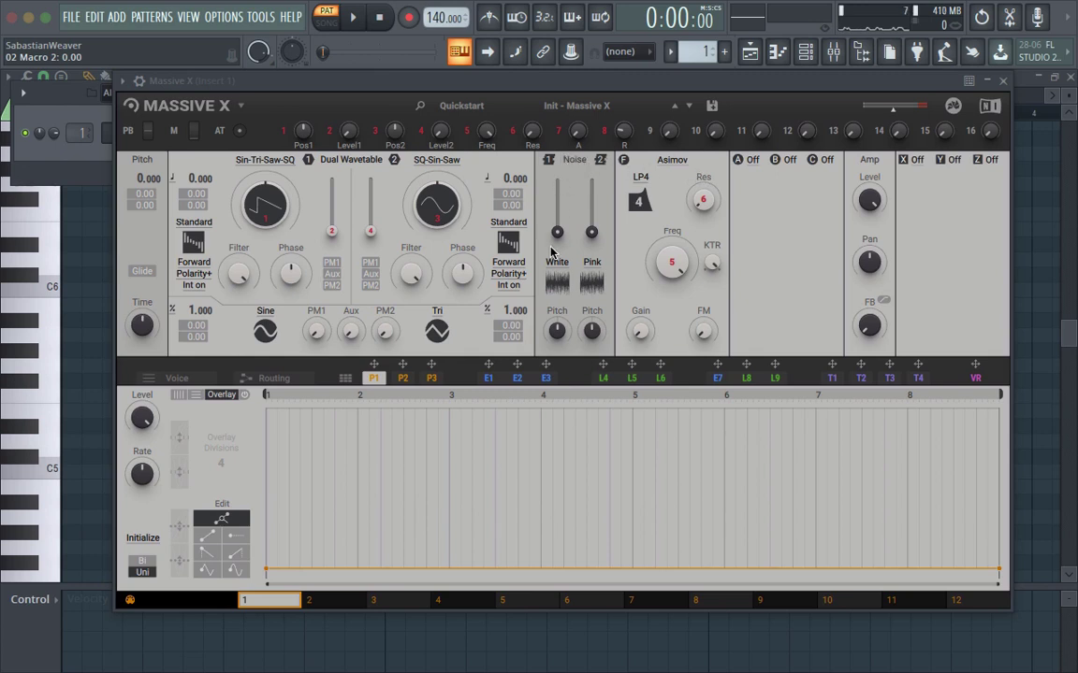
left_click(557, 267)
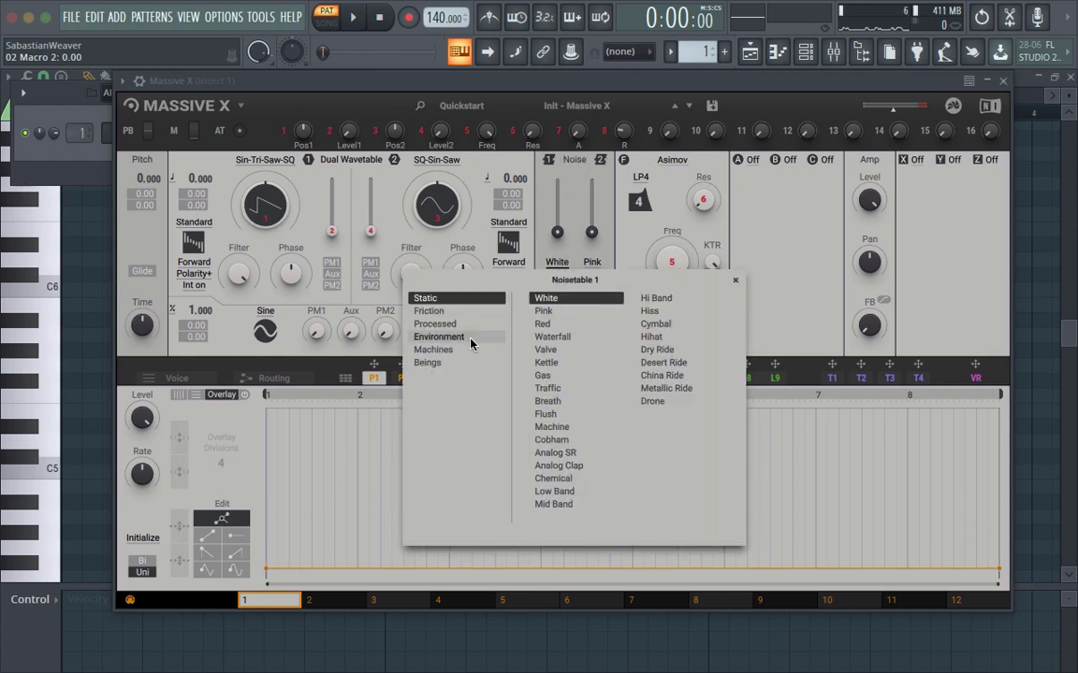
left_click(561, 362)
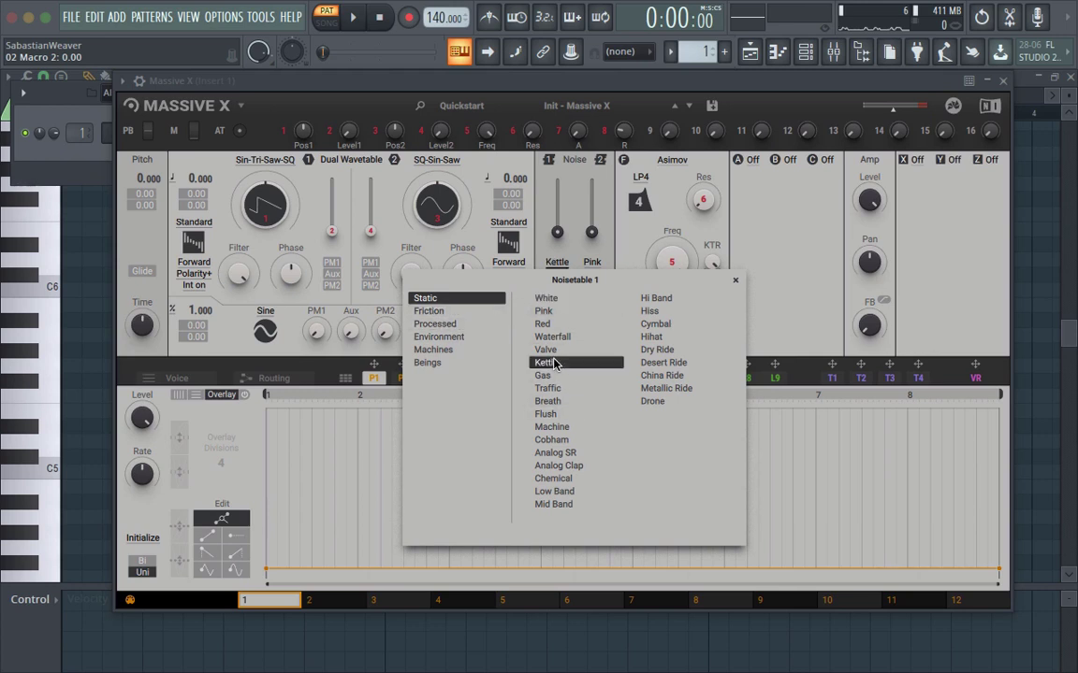
left_click(735, 283)
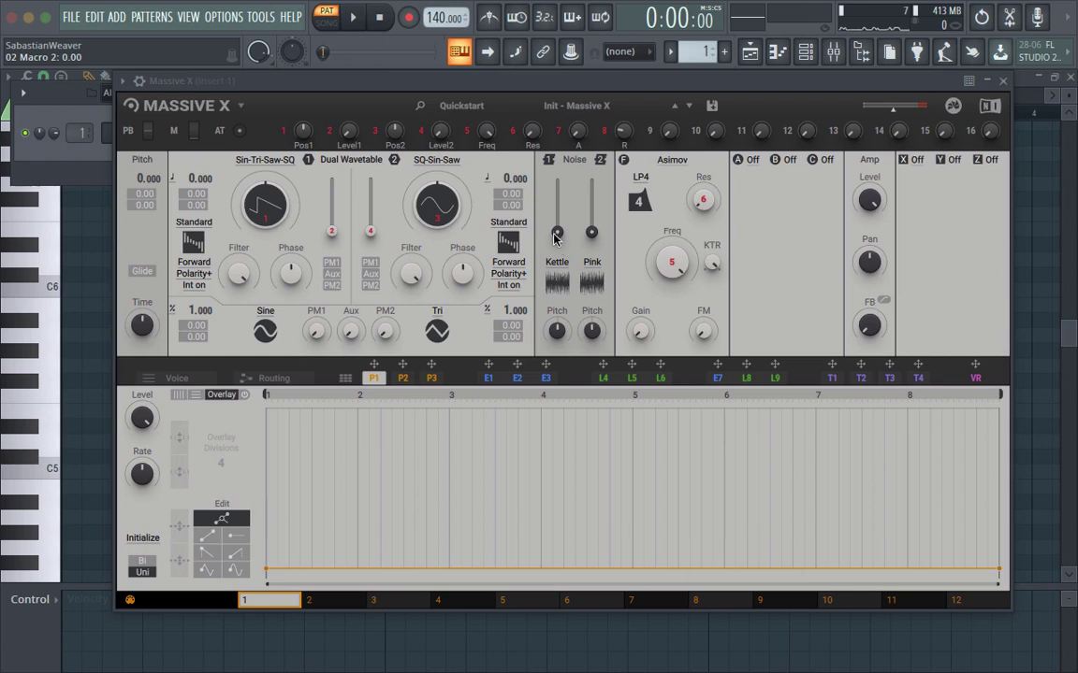
- Raise Noise 1's level and lengthen the amp envelope's release through Macro 8, playing a note to audition it
left_click_drag(561, 236, 556, 207)
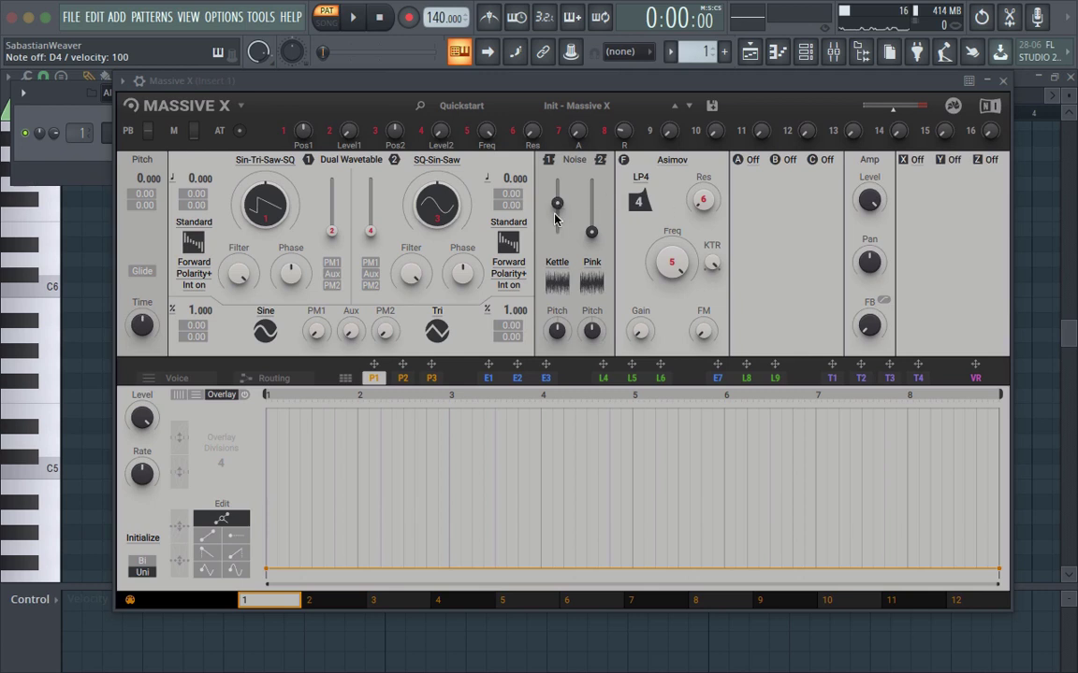
left_click_drag(554, 218, 557, 224)
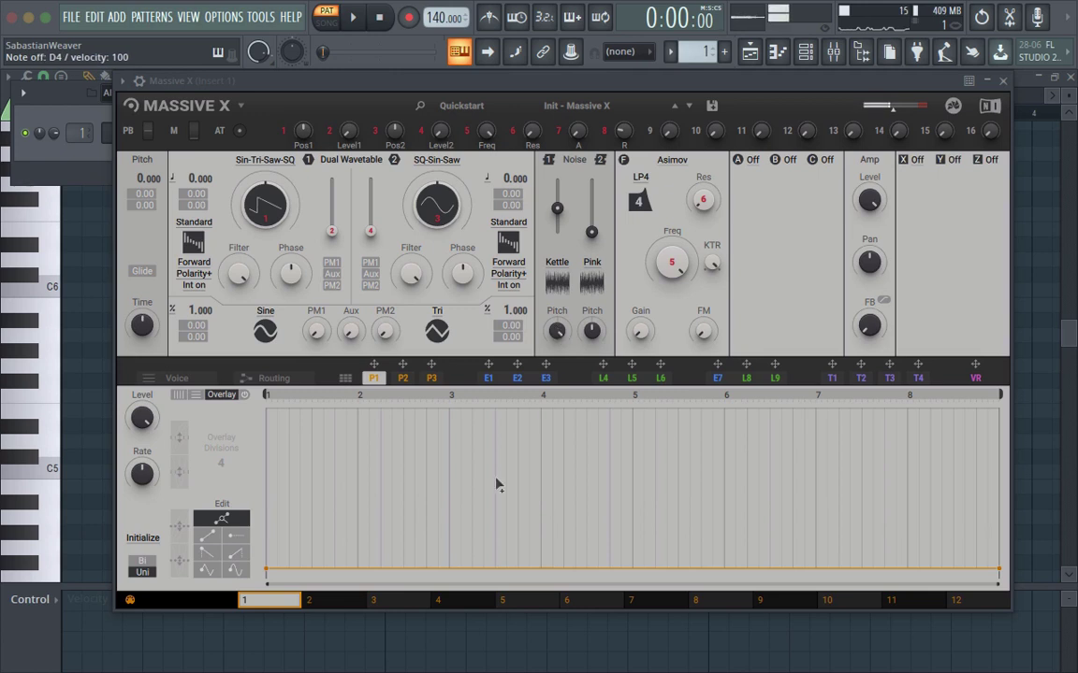
left_click(492, 379)
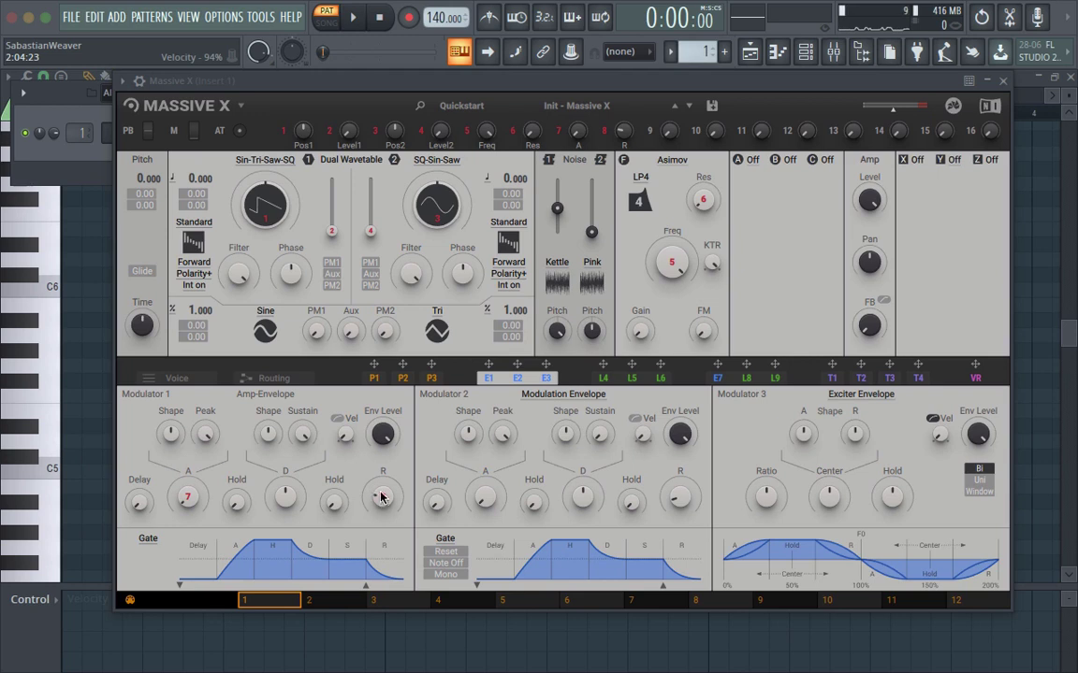
key("v")
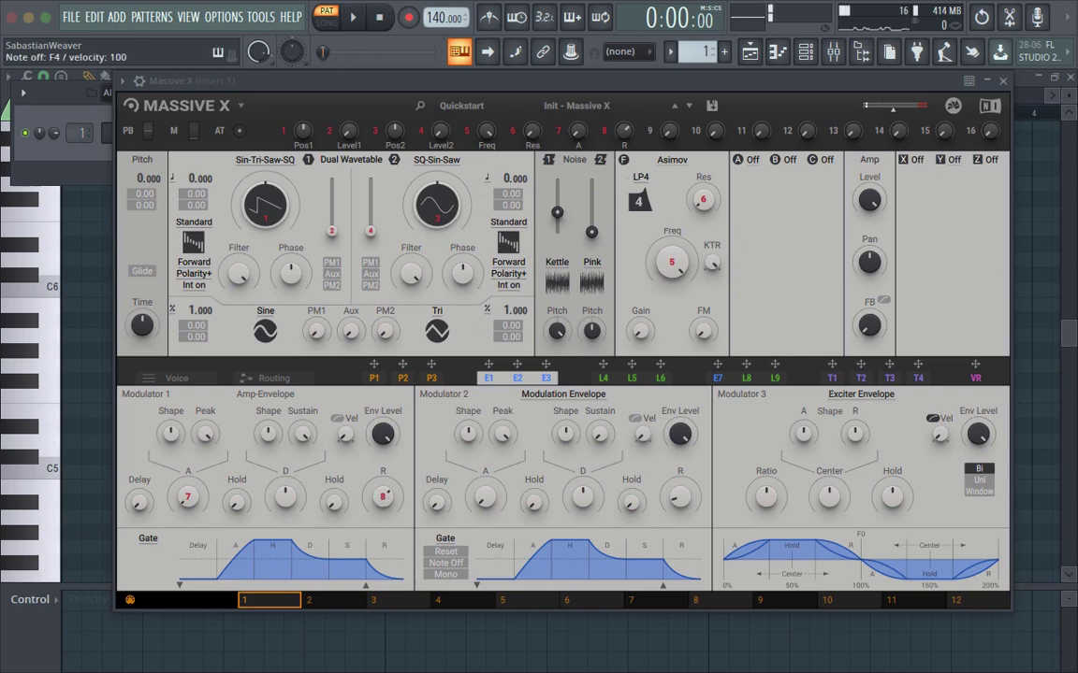
- Set Noise 1 to the Breaking Ice noisetable from the Friction category and bring its level up
double_click(556, 212)
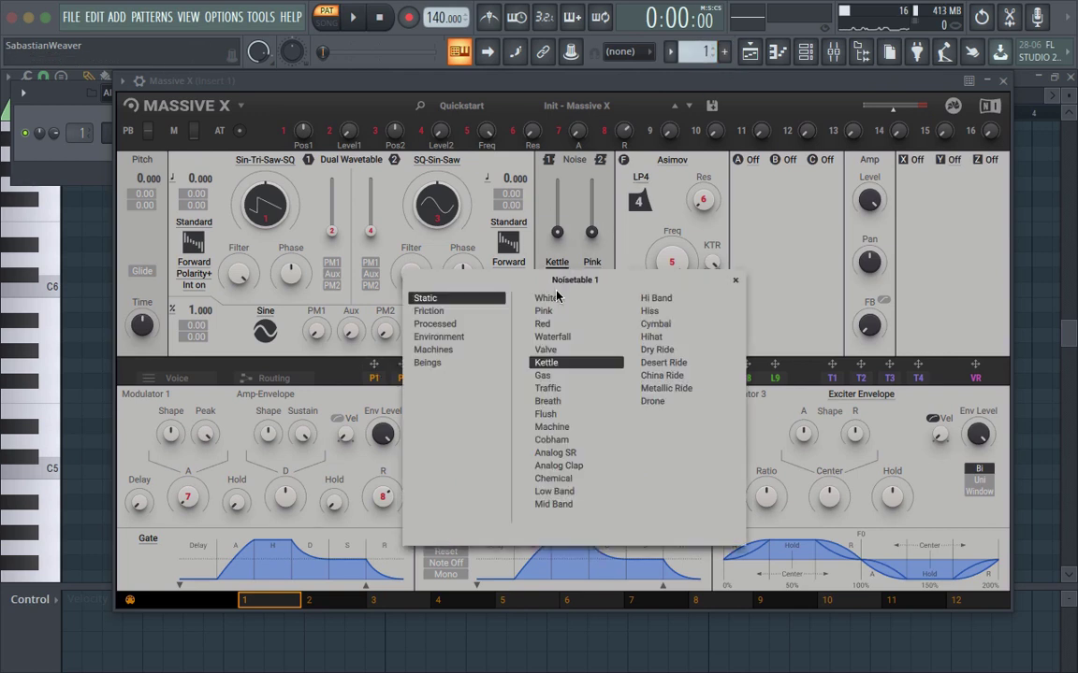
left_click(438, 311)
left_click(566, 313)
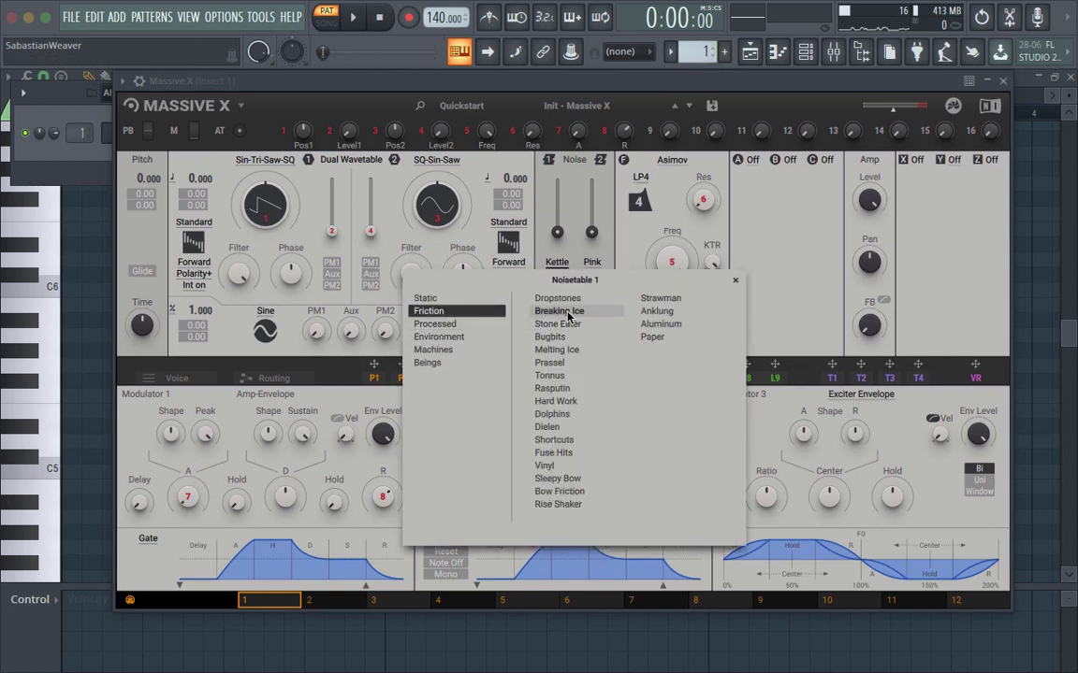
left_click_drag(557, 232, 555, 209)
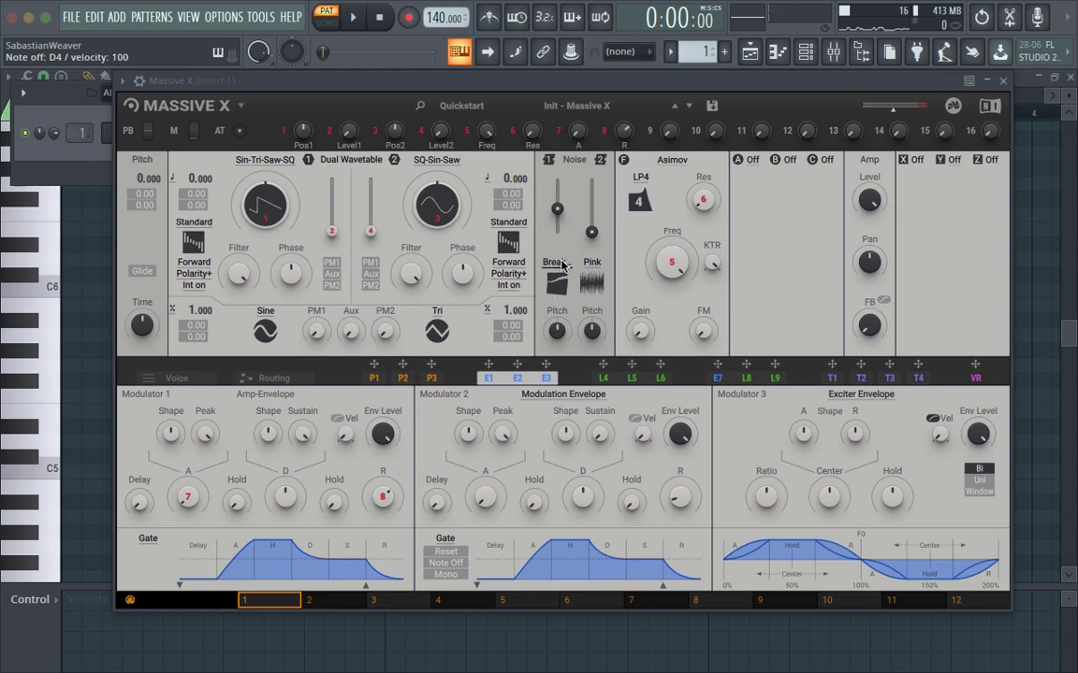
- Change Noise 1 to the Friction noisetable Bugbits and pull its level down to zero
left_click(559, 266)
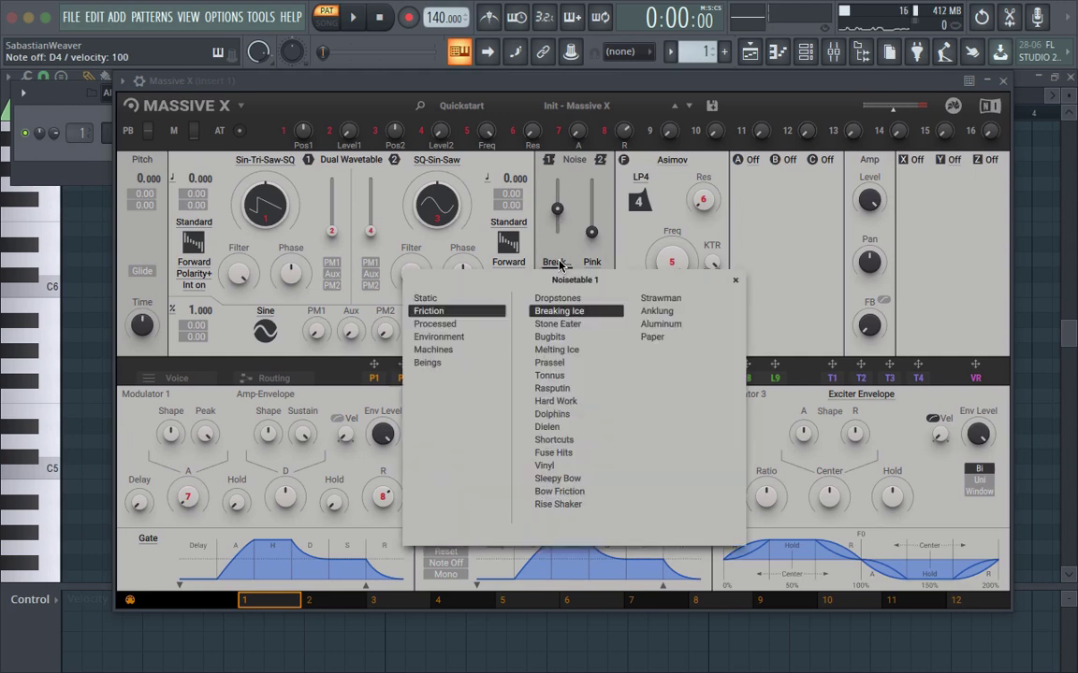
left_click(570, 338)
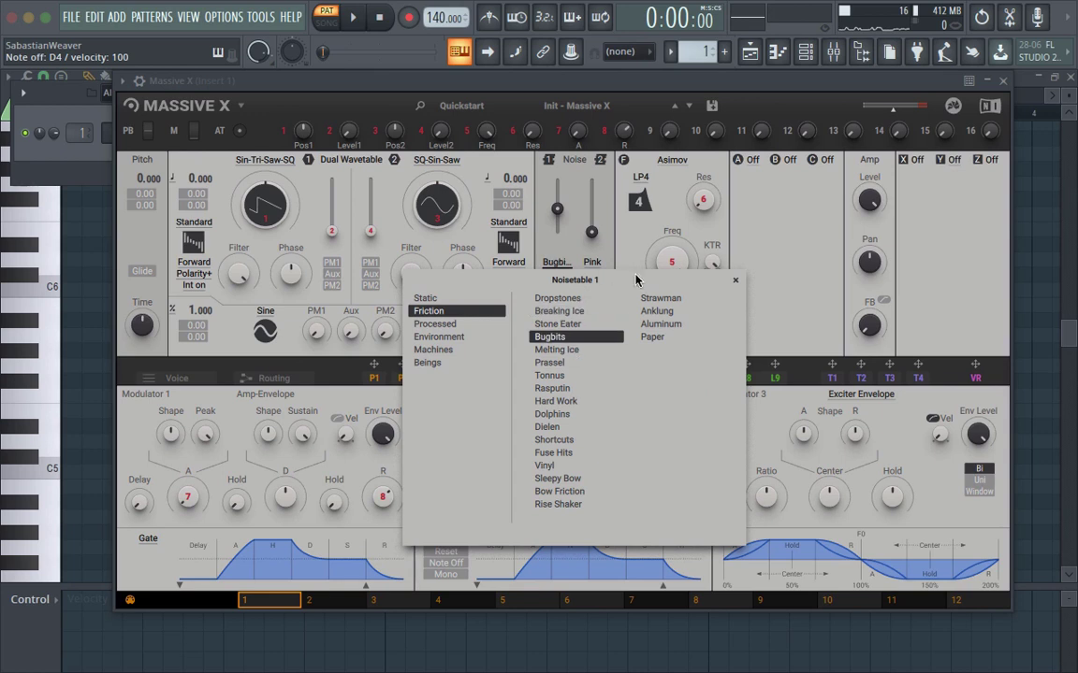
left_click(735, 283)
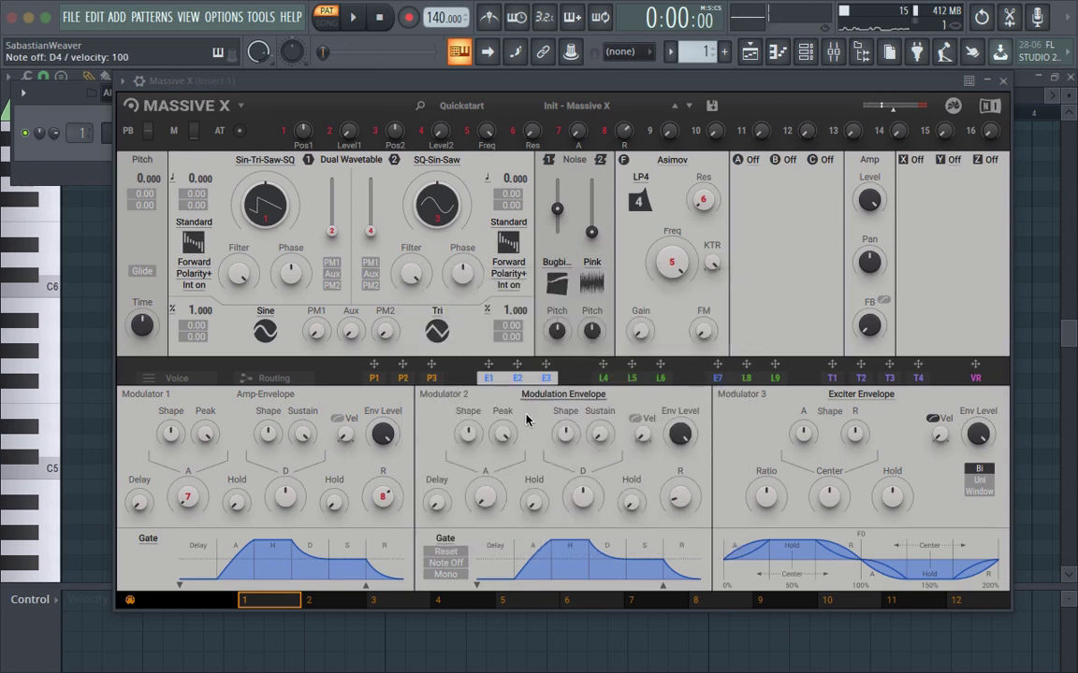
mouse_move(557, 245)
left_mouse_down()
mouse_move(558, 263)
mouse_move(558, 236)
left_mouse_up()
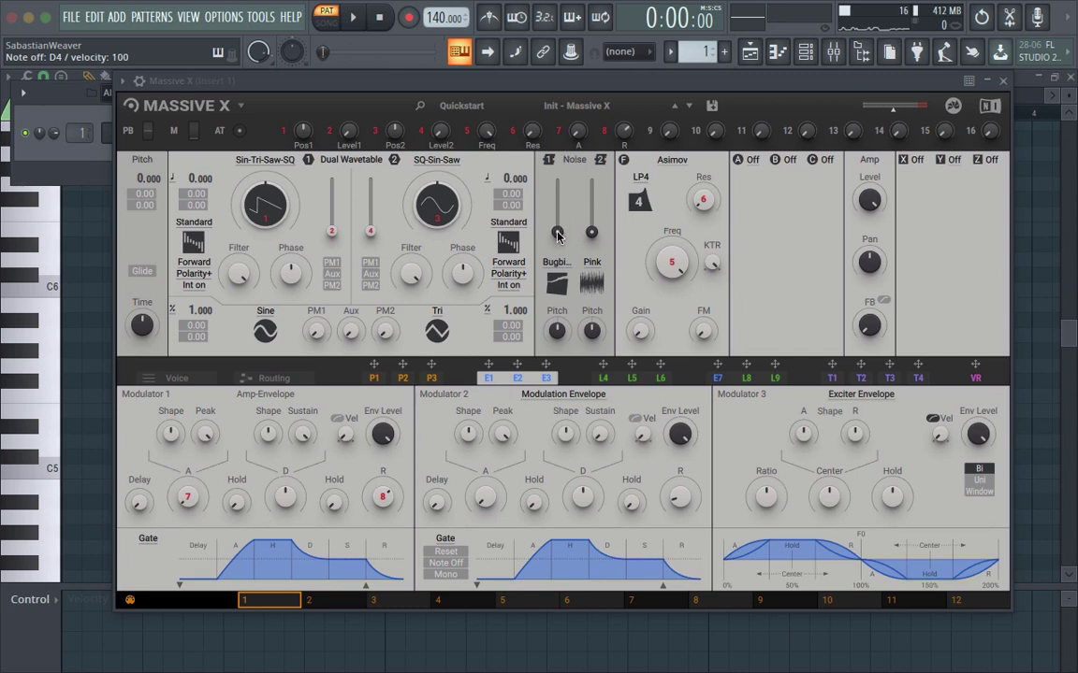
- Switch the filter to Comb with its pitch at 36.000 and raise Noise 1's level with the routing view displayed
left_click(666, 160)
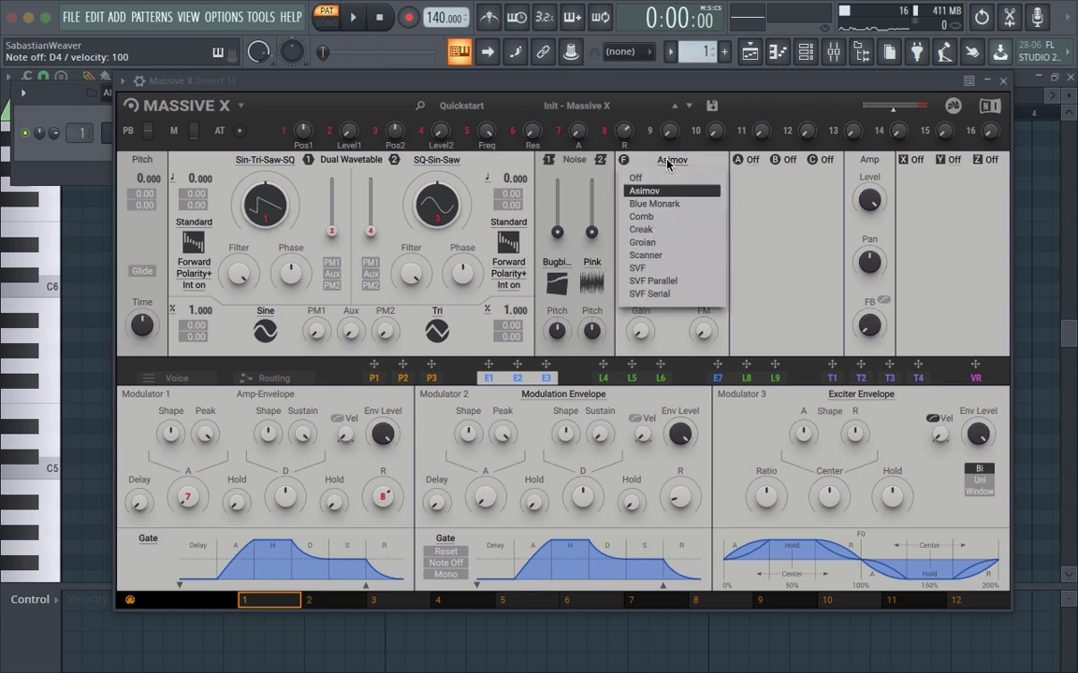
left_click(644, 217)
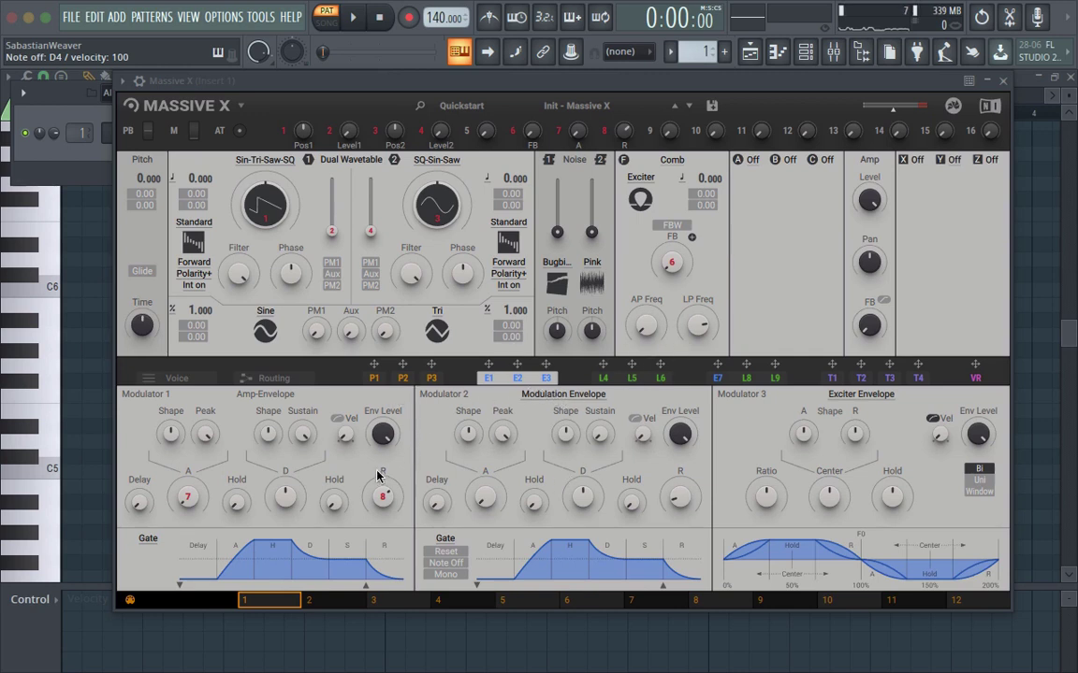
left_click(268, 378)
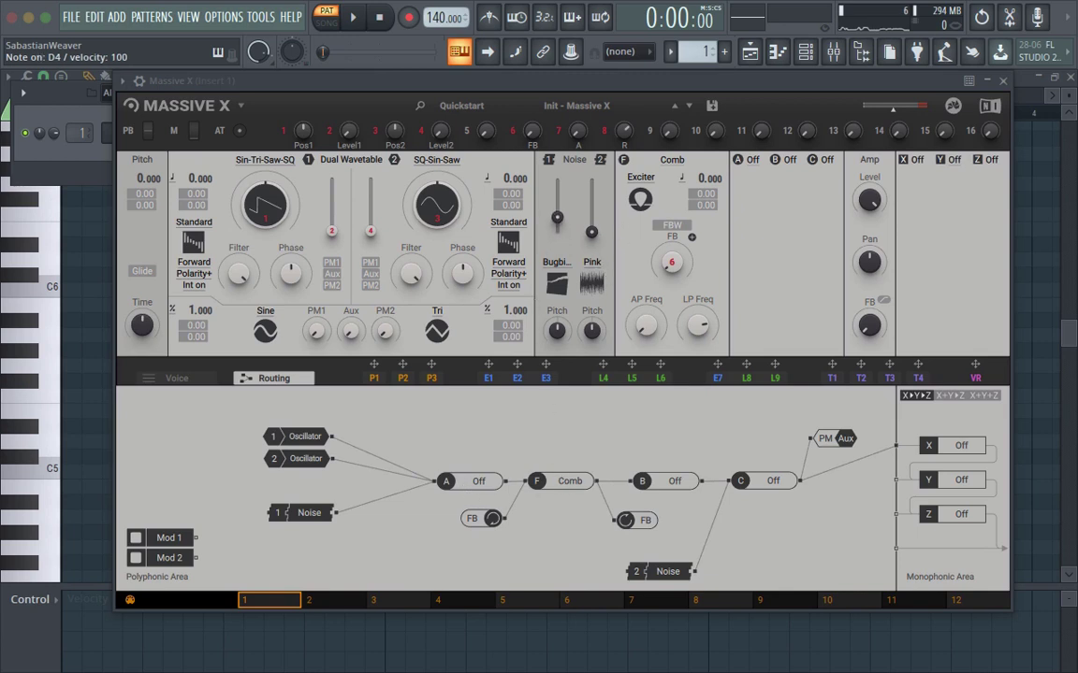
left_click_drag(557, 232, 556, 205)
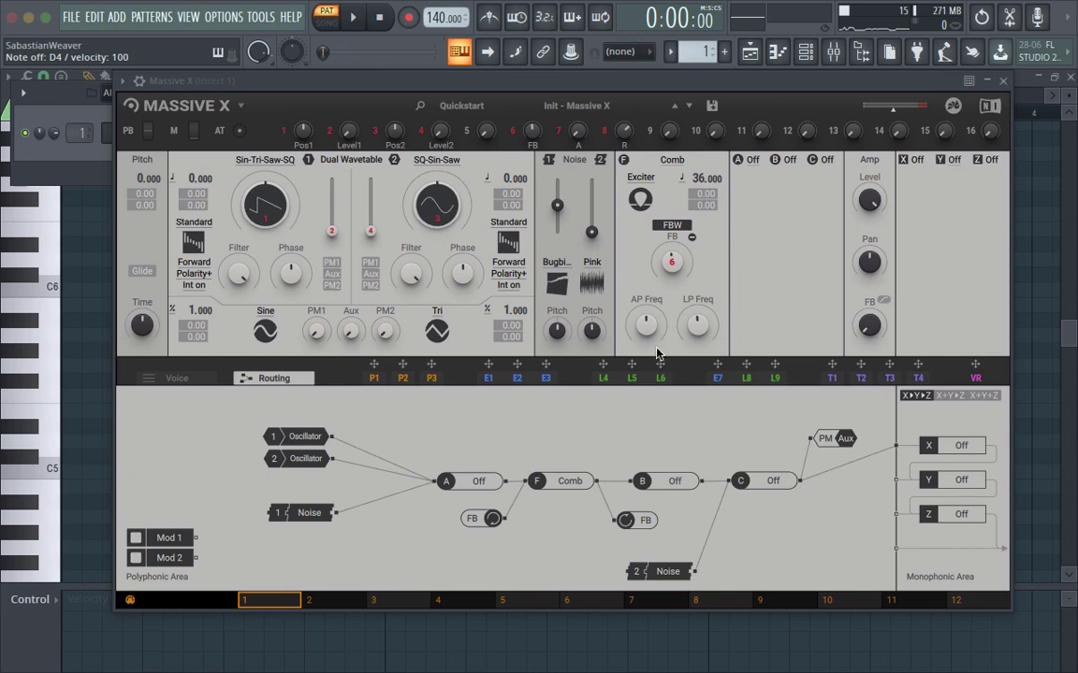
- Load the Freq Shifter into insert slot A, adjust its Mix and play a note to audition it
left_click(756, 161)
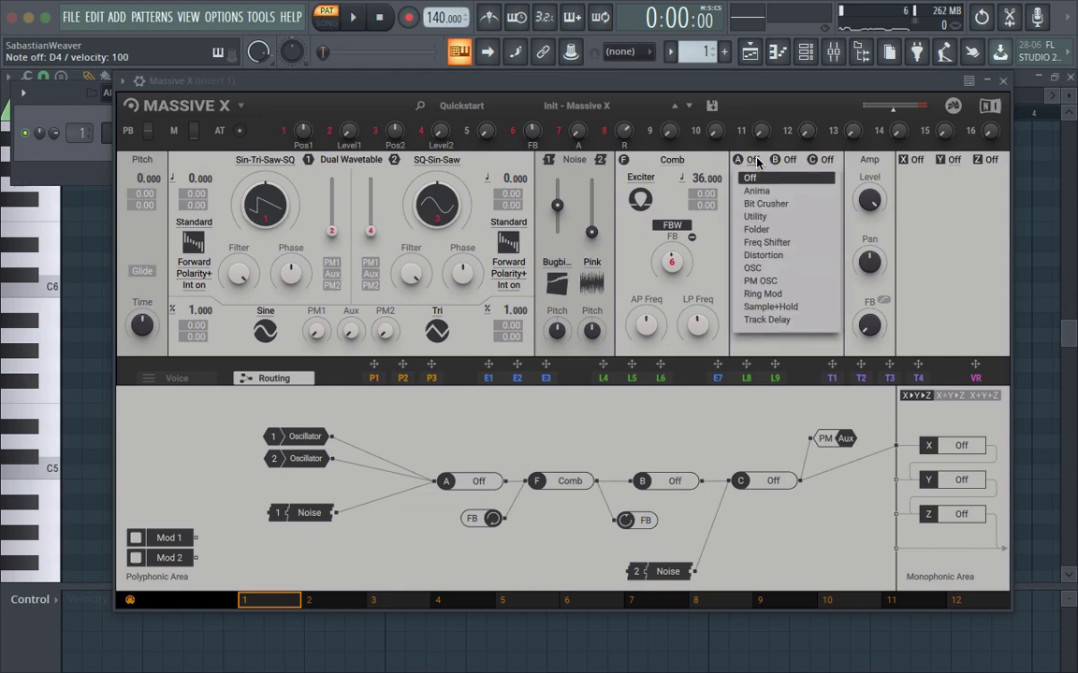
left_click(772, 245)
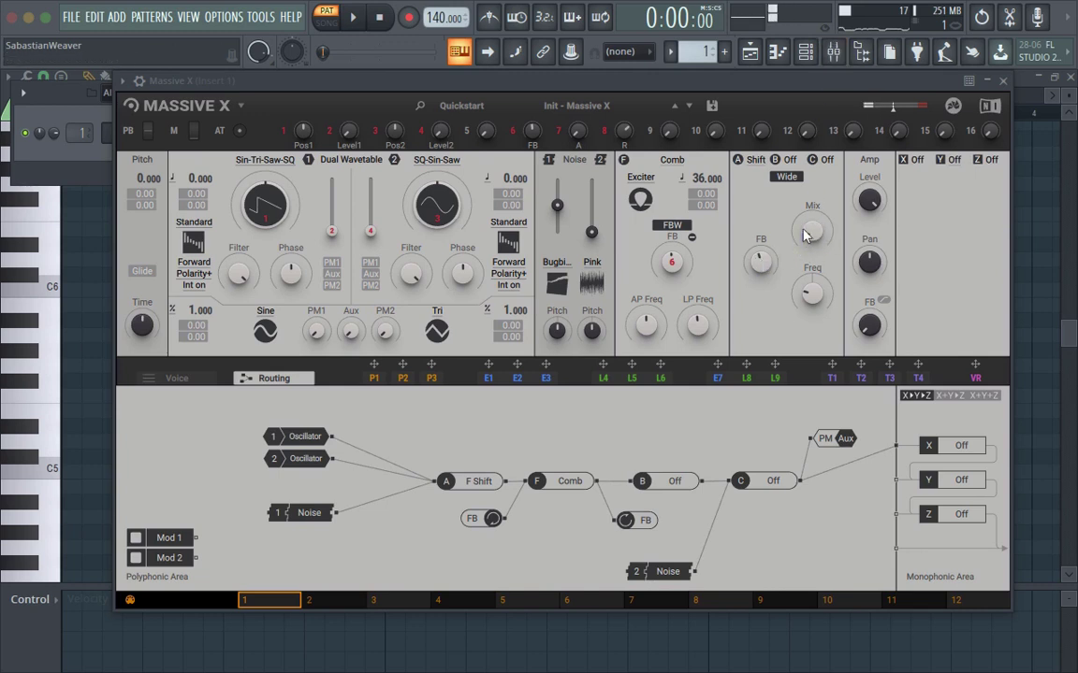
key("d")
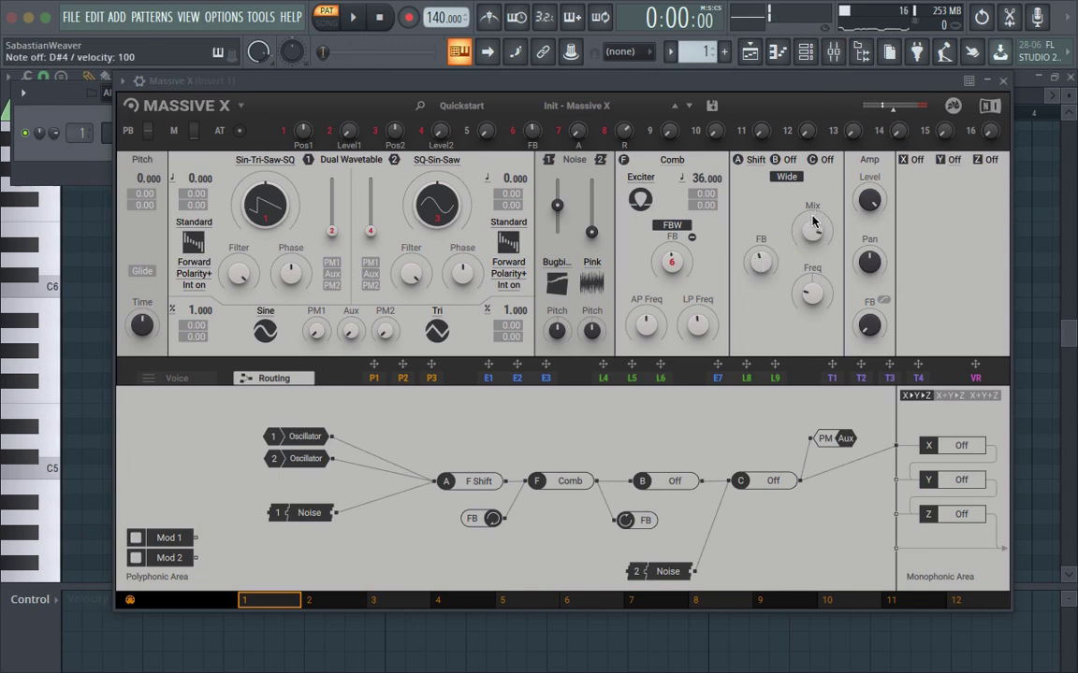
- Replace the effect in insert slot A with Anima and adjust its Pitch
left_click(754, 162)
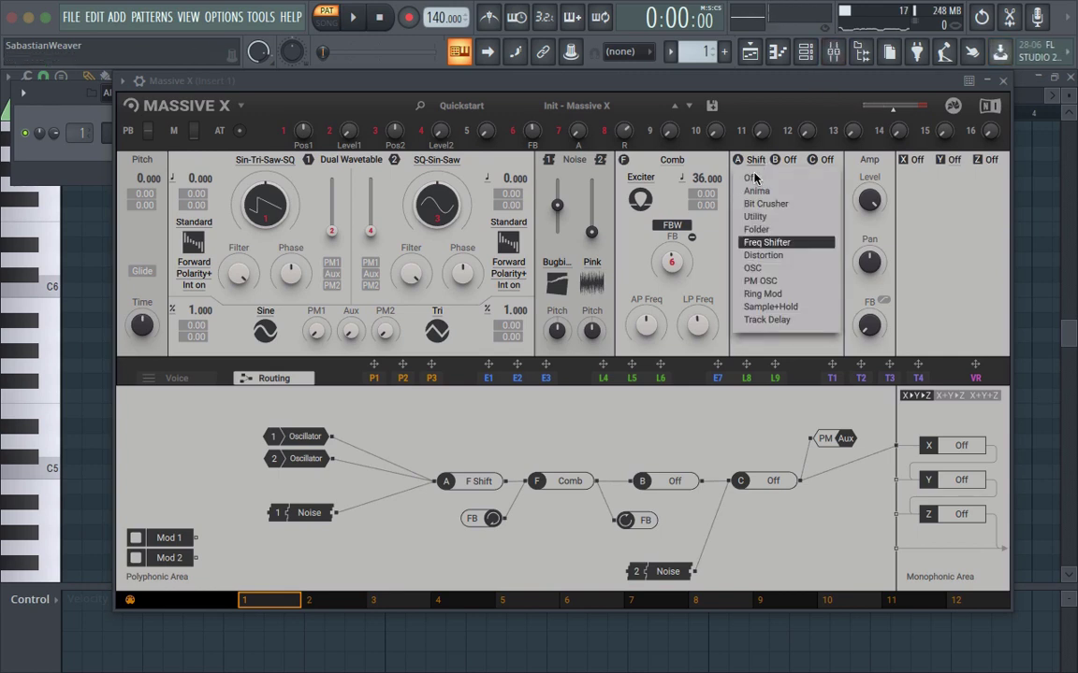
left_click(765, 193)
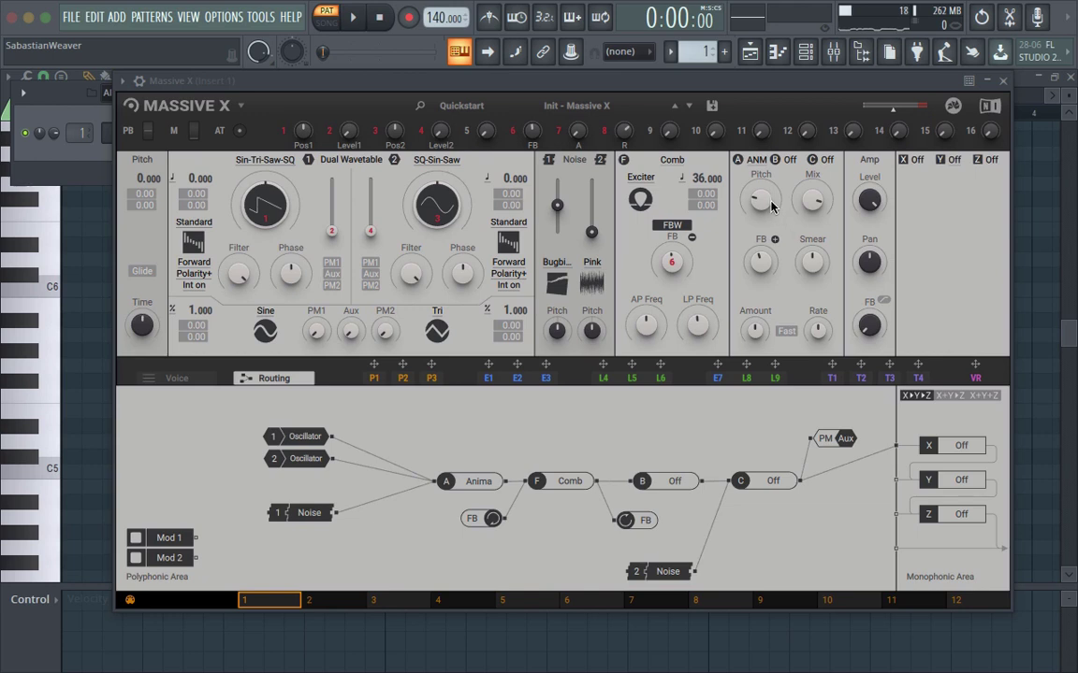
left_click_drag(771, 205, 763, 200)
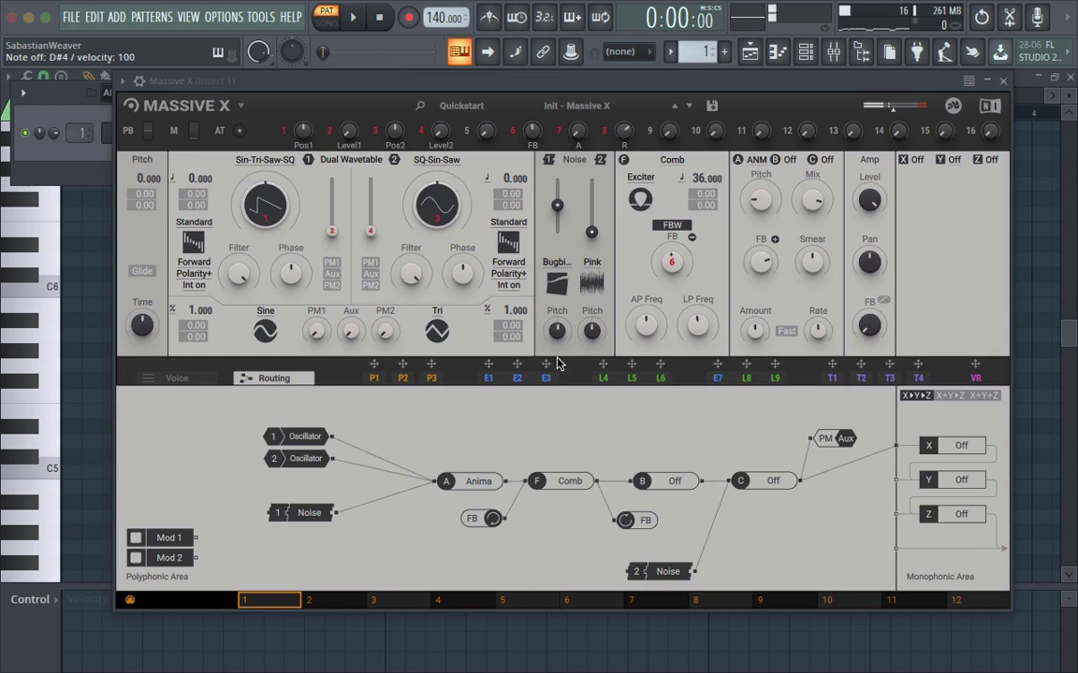
- Load the Init - Massive X Blank preset from the Quickstart category
left_click(578, 108)
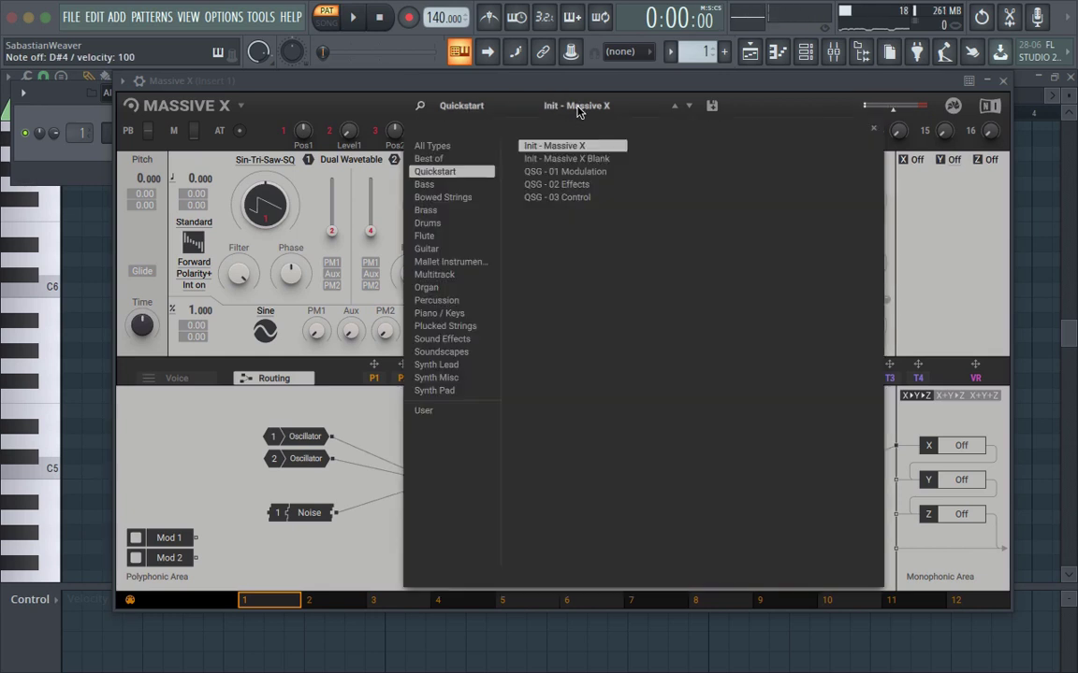
left_click(568, 160)
left_click(790, 122)
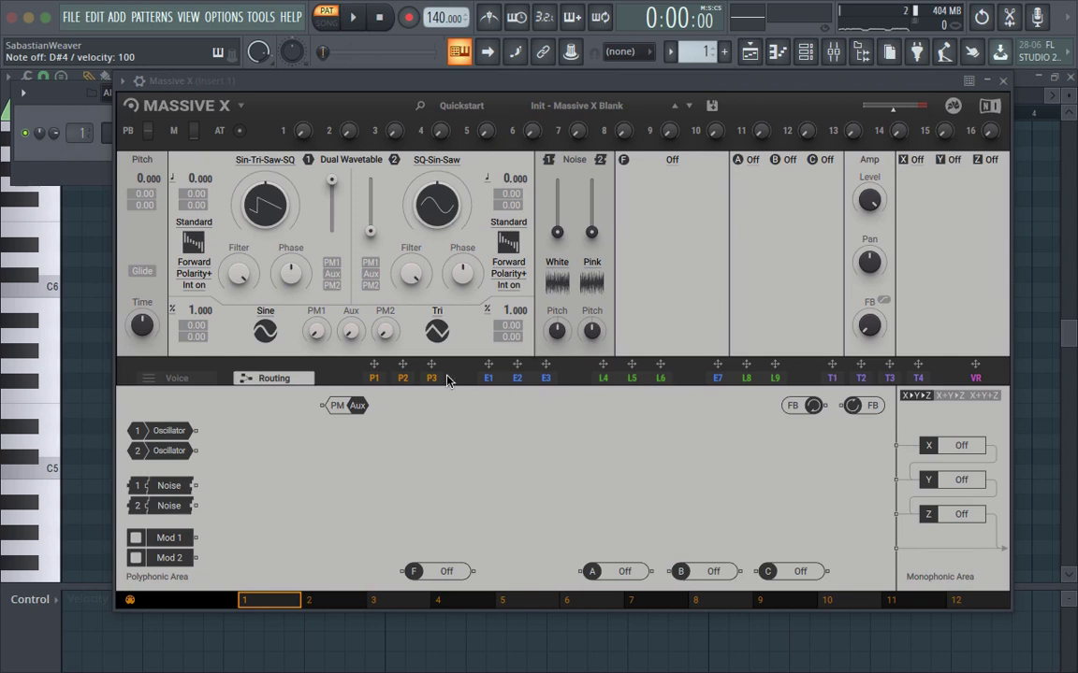
- Route oscillator 1 into the monophonic X input and turn its wavetable position down to a sine wave
left_click_drag(168, 432, 895, 447)
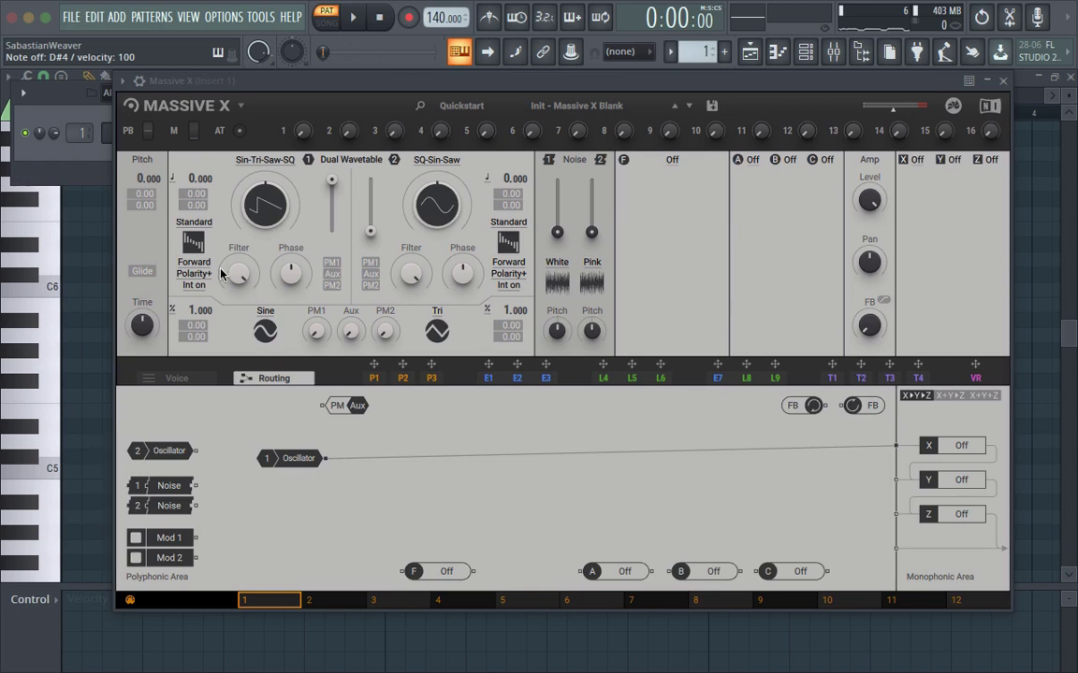
left_click_drag(282, 214, 282, 245)
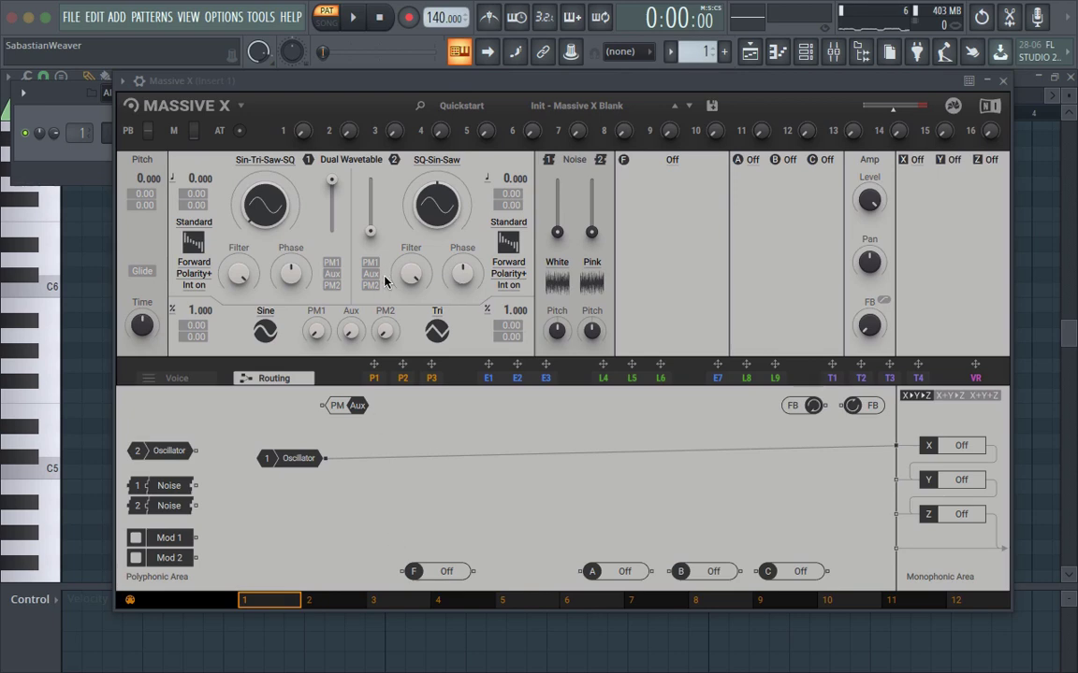
- Load FF Pro-Q 3 into Slot 1 of mixer track Insert 1
left_click_drag(234, 81, 224, 158)
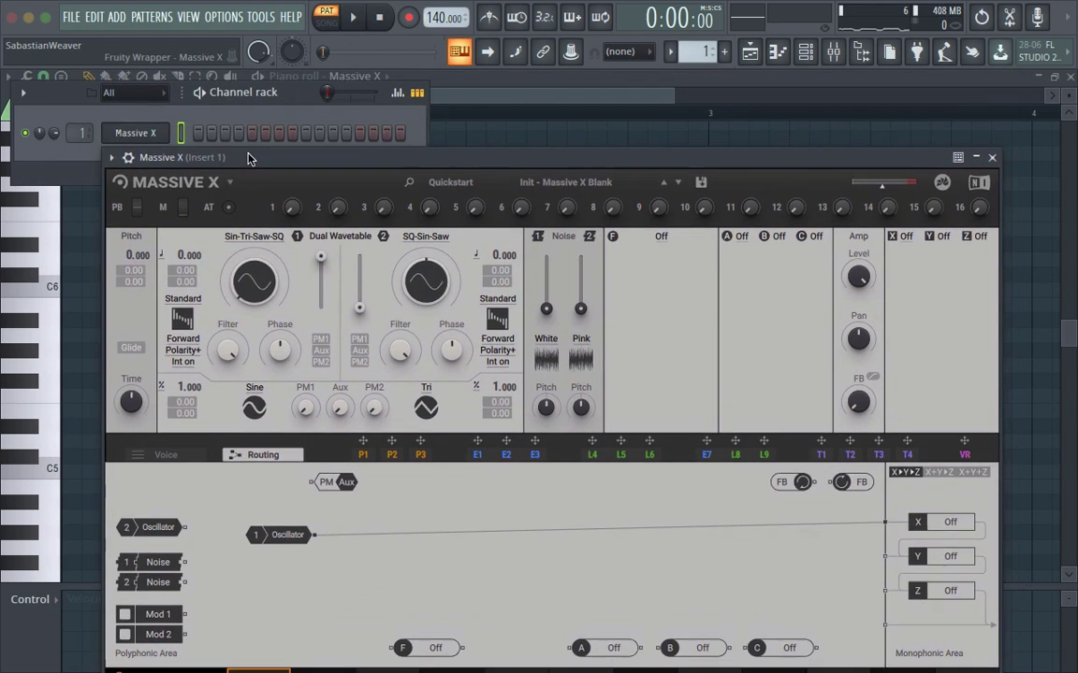
left_click(832, 52)
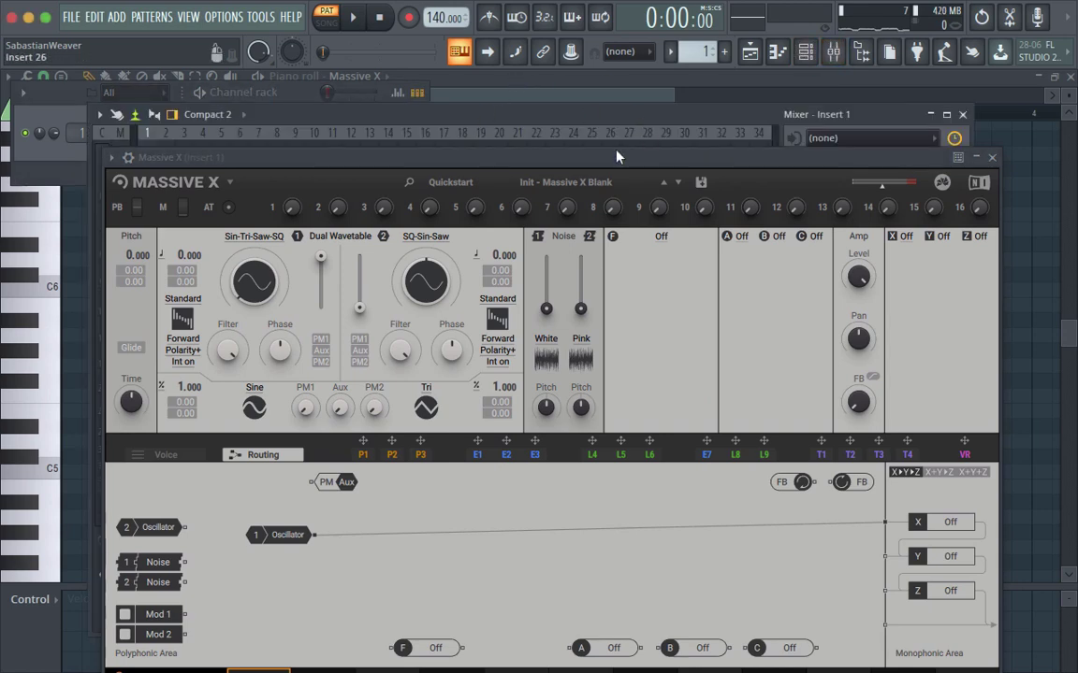
left_click_drag(616, 158, 589, 338)
left_click(819, 169)
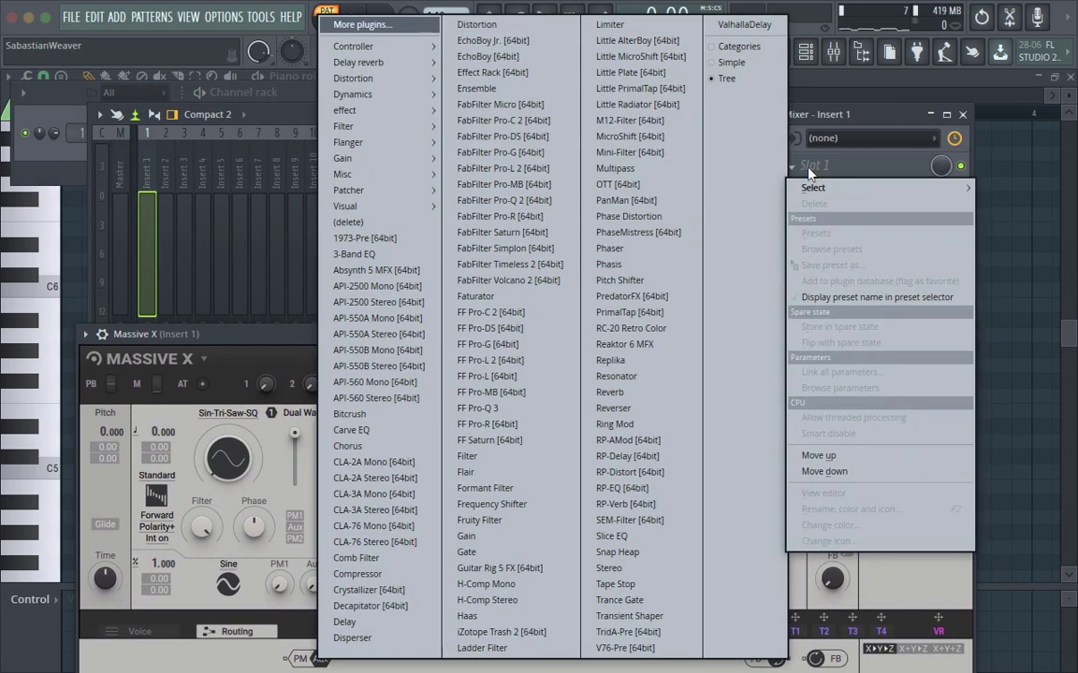
left_click(524, 409)
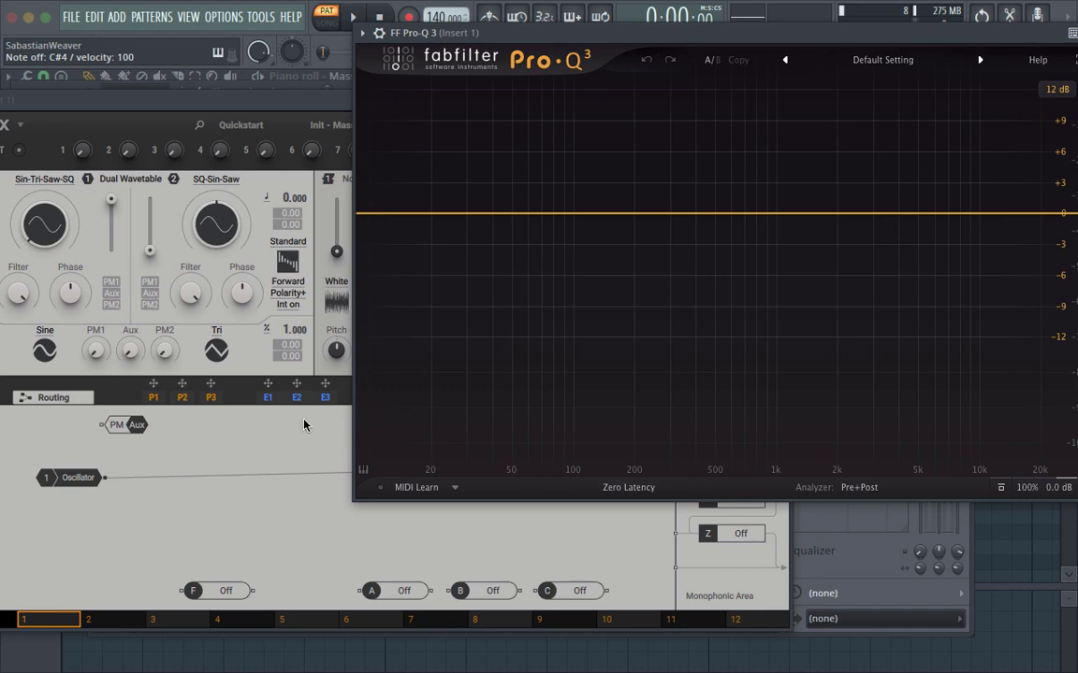
- Turn oscillator 1's Filter down to minimum and play a note to view its spectrum in Pro-Q 3
left_click(19, 291)
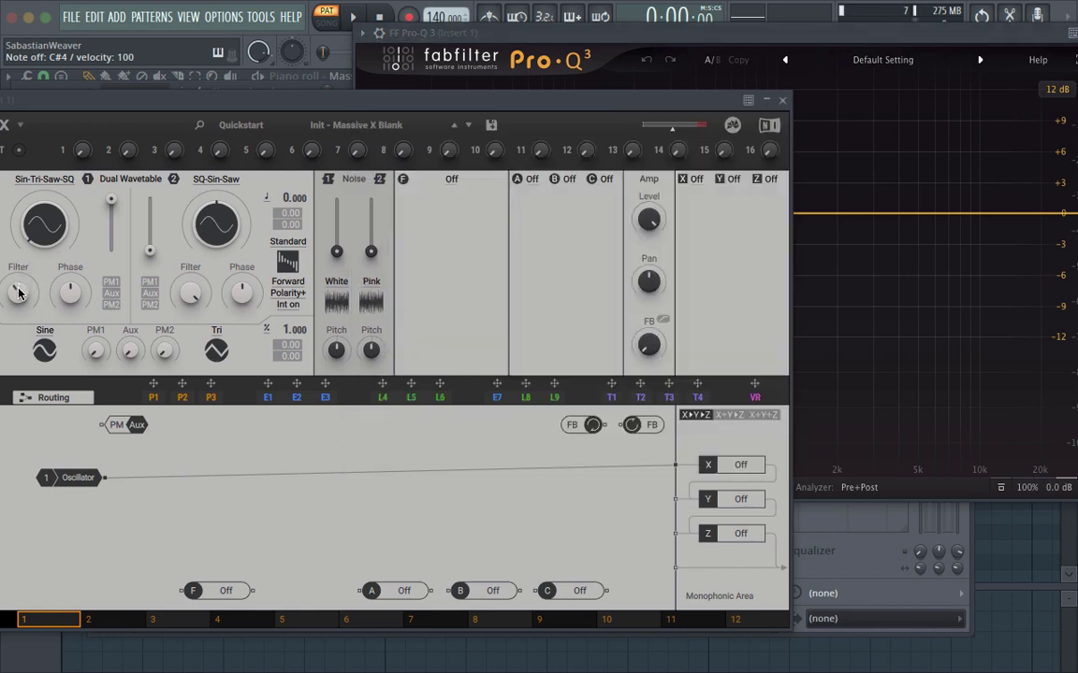
left_click(608, 35)
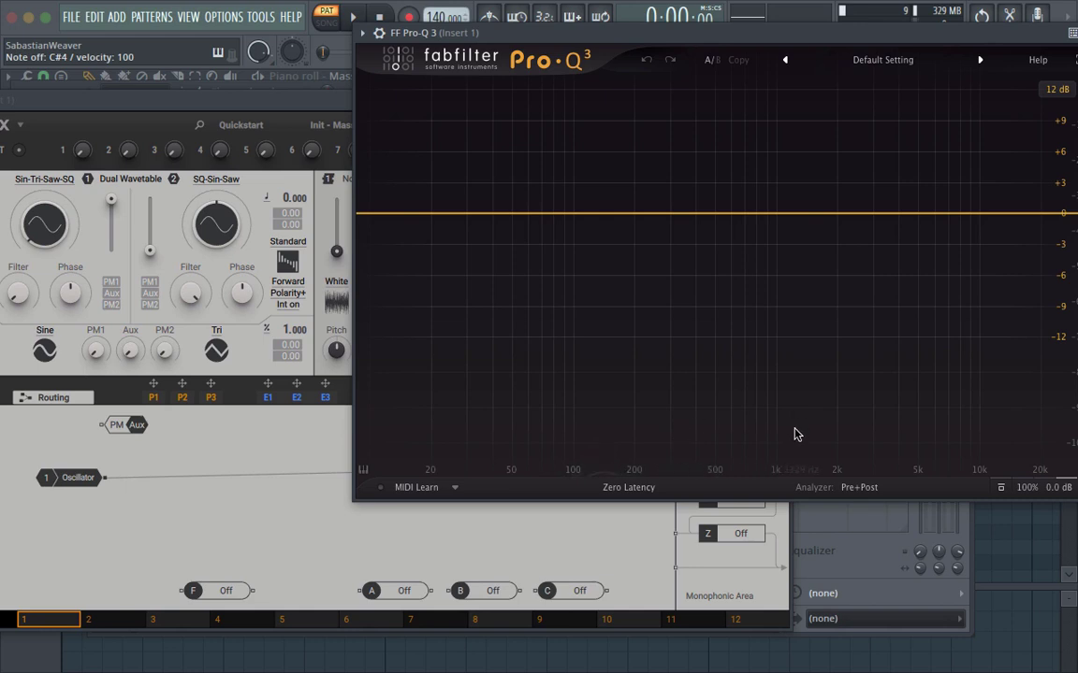
key("s")
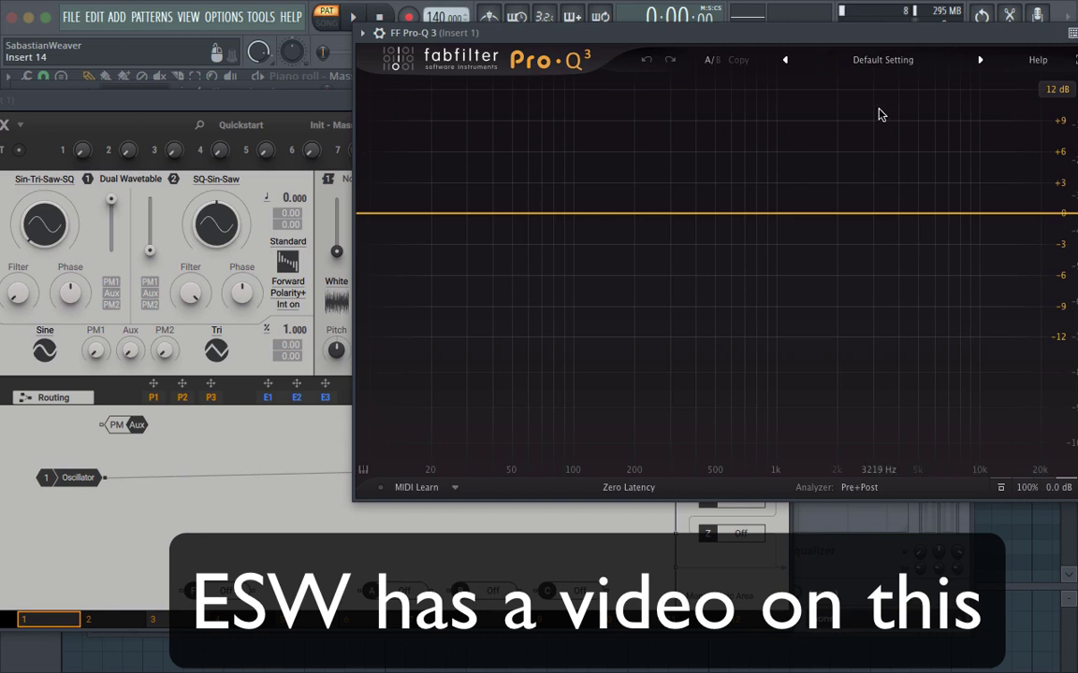
key("s")
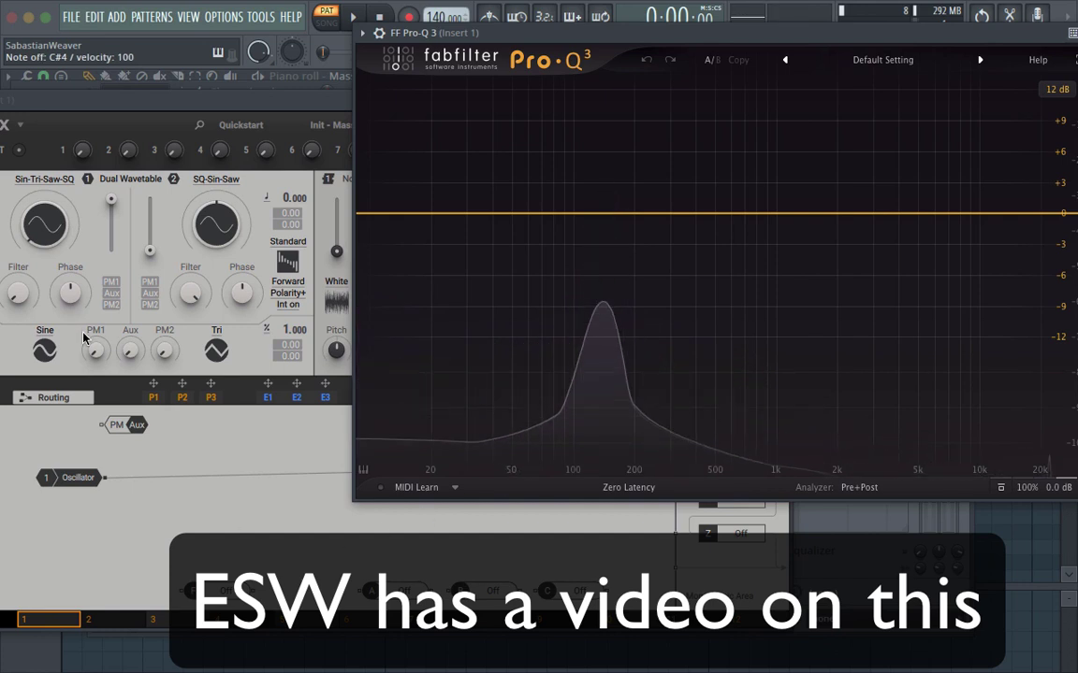
- Turn oscillator 1's Filter back up to maximum and play a note to compare its spectrum in Pro-Q 3
left_click(19, 294)
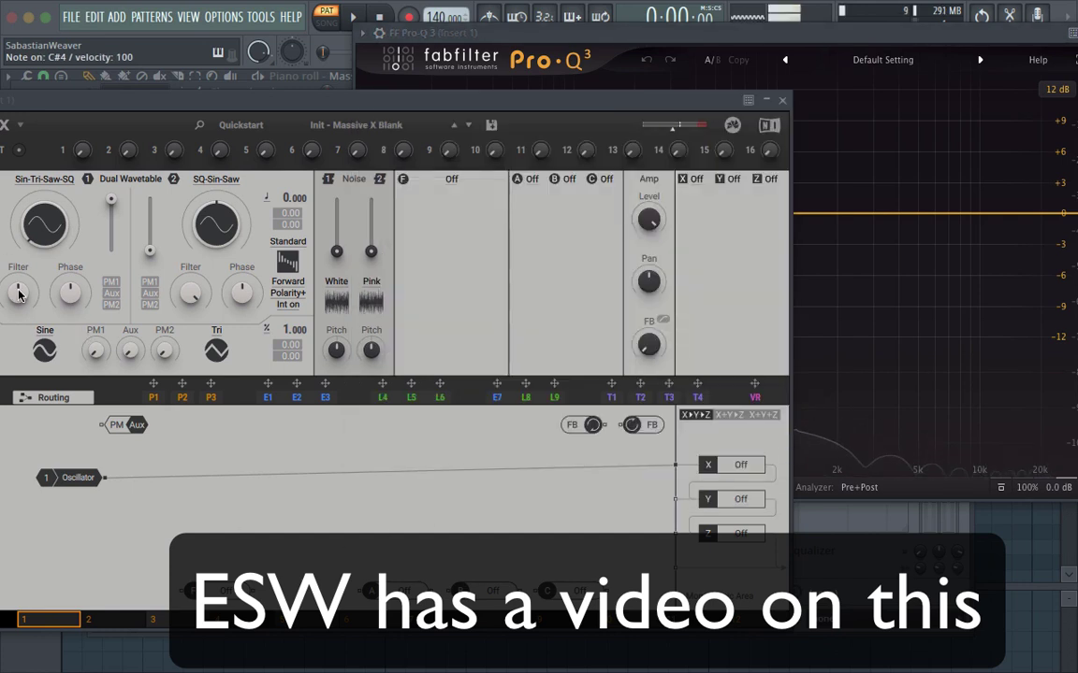
left_click(683, 30)
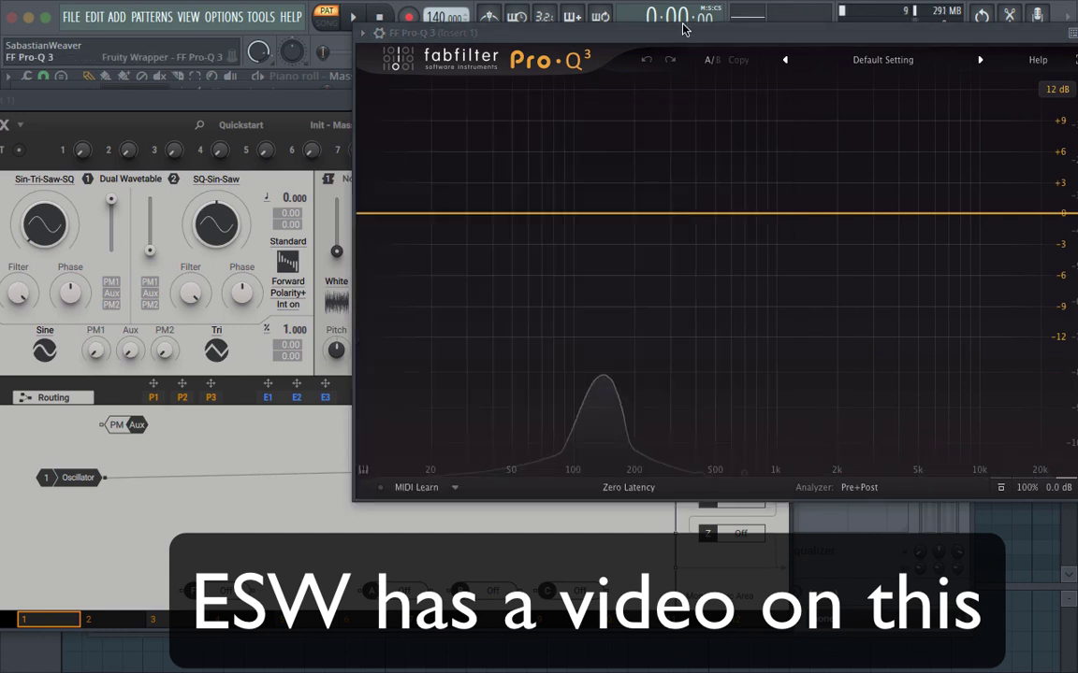
key("s")
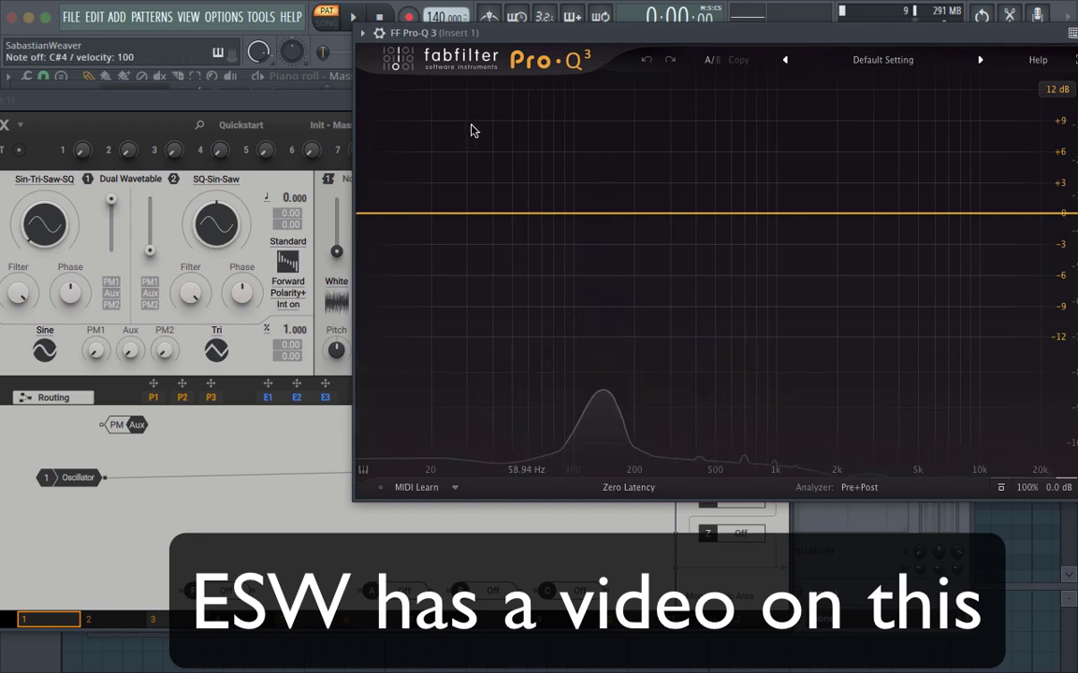
- Rearrange the Pro-Q 3 and Massive X windows so the whole synth is accessible
left_click_drag(453, 34, 660, 41)
left_click(375, 102)
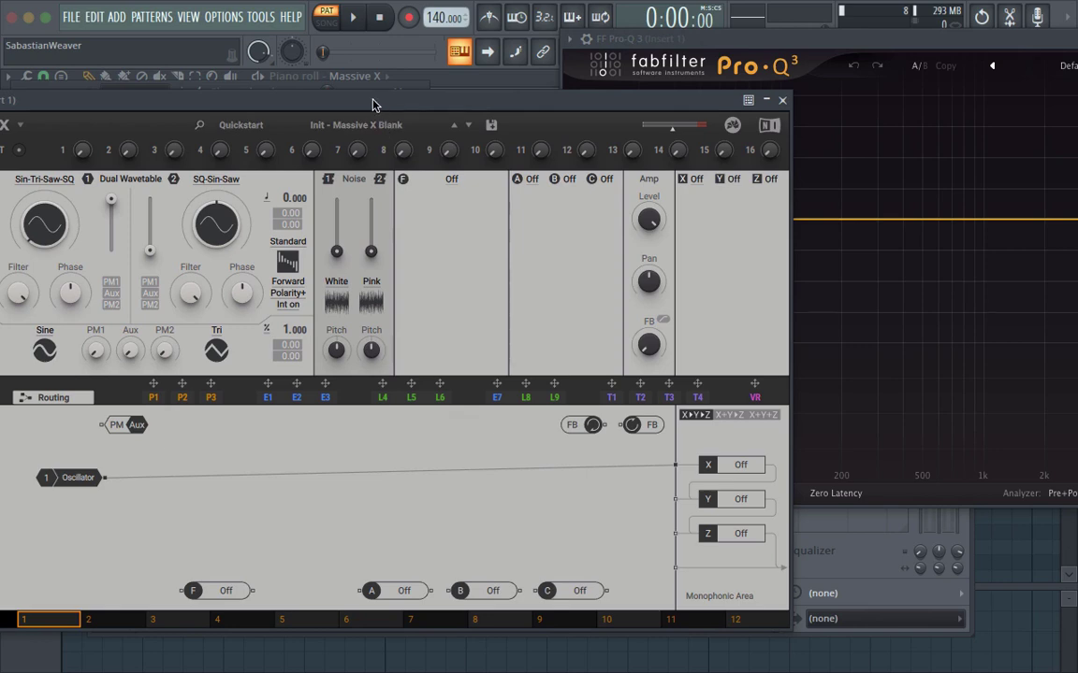
left_click_drag(372, 103, 516, 78)
- Disconnect oscillator 1 in the routing, place Mod 1 on the canvas, assign L4 as its source and connect it to insert X's input
left_click_drag(278, 456, 278, 456)
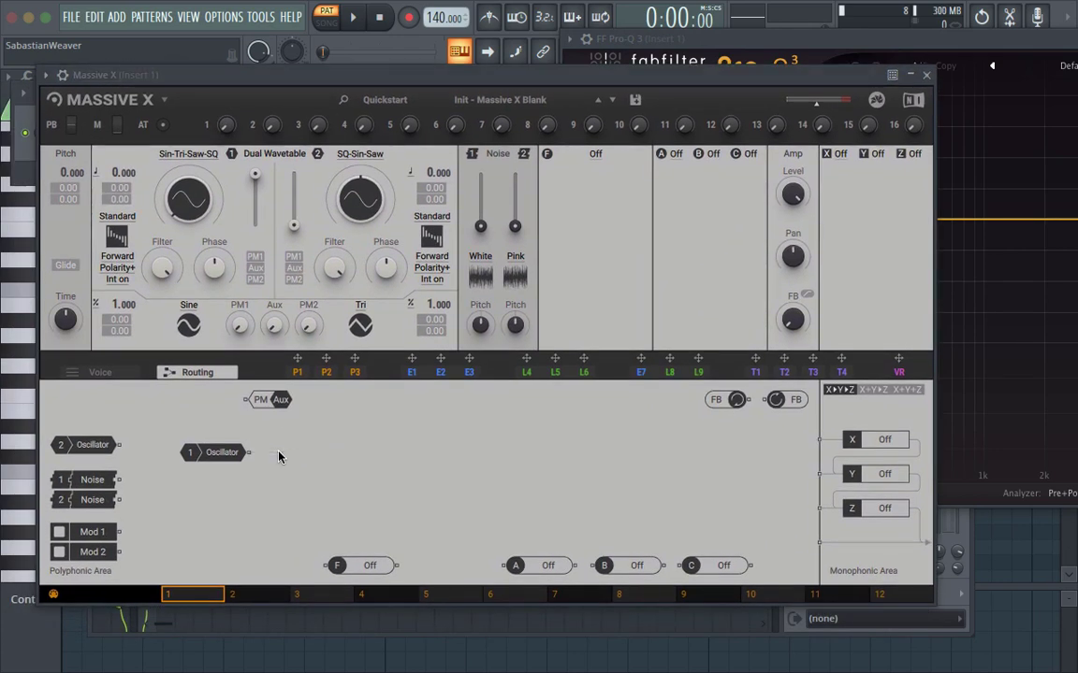
left_click_drag(86, 533, 452, 456)
left_click(529, 373)
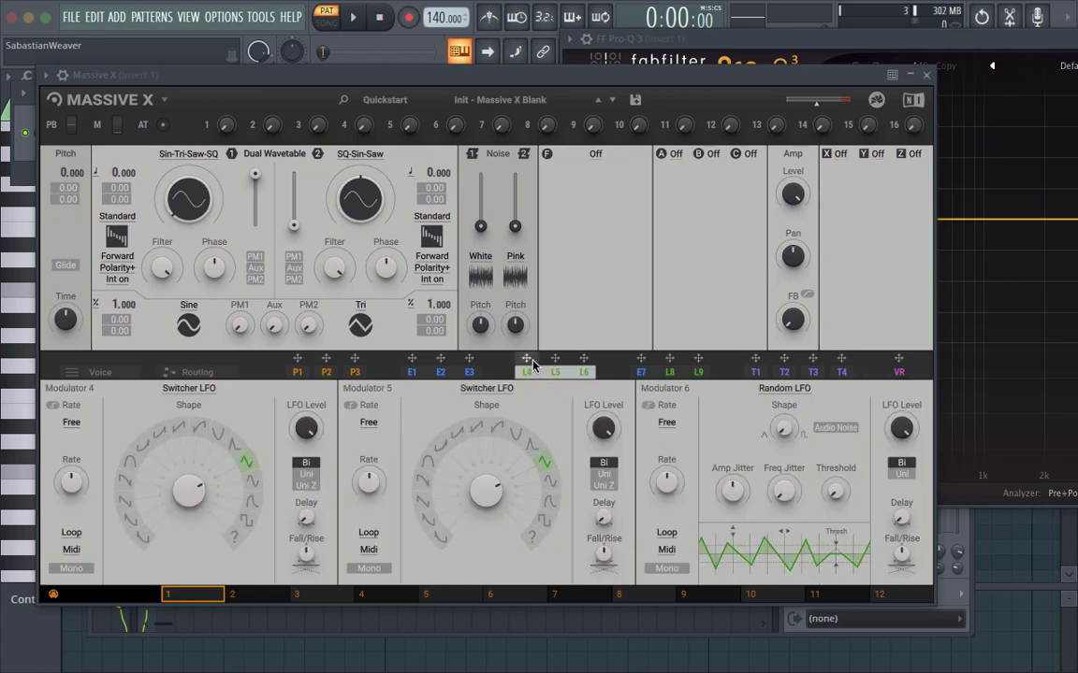
left_click(204, 372)
left_click_drag(526, 359, 815, 445)
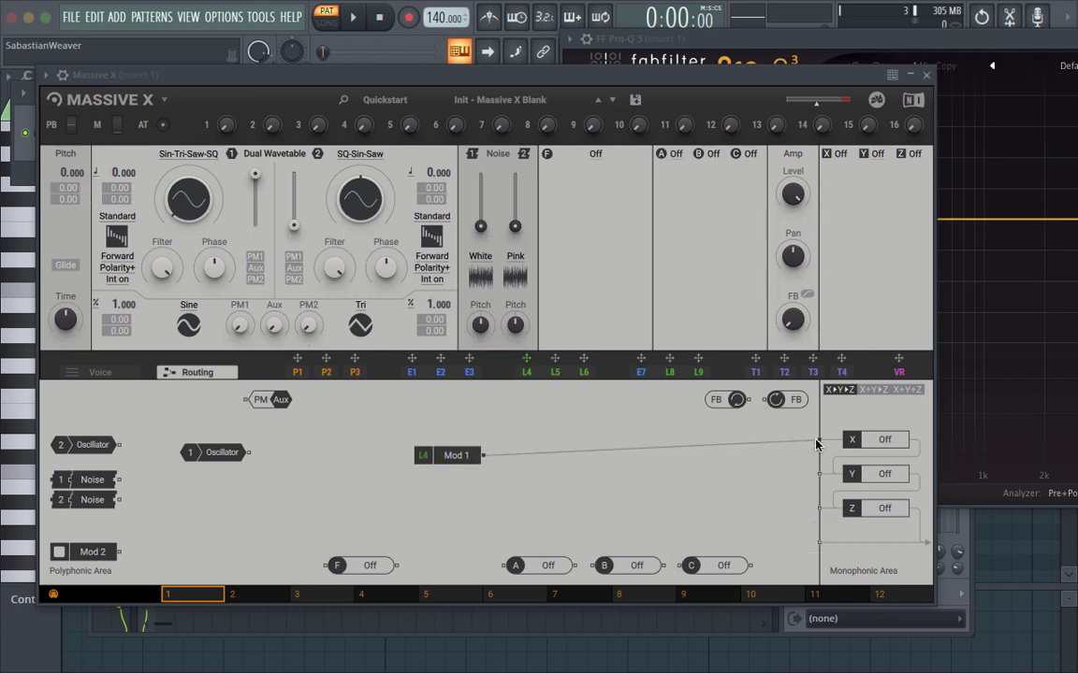
- Set L4's rate mode to Osc, turn its Rate up to maximum and play a note
left_click(529, 372)
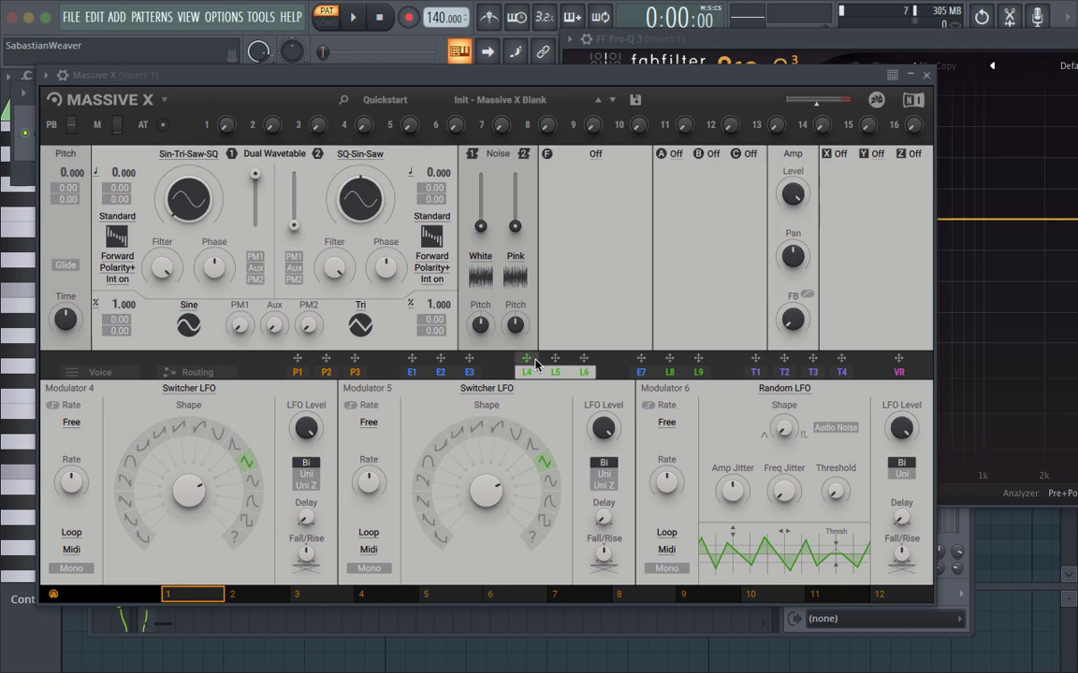
left_click(229, 373)
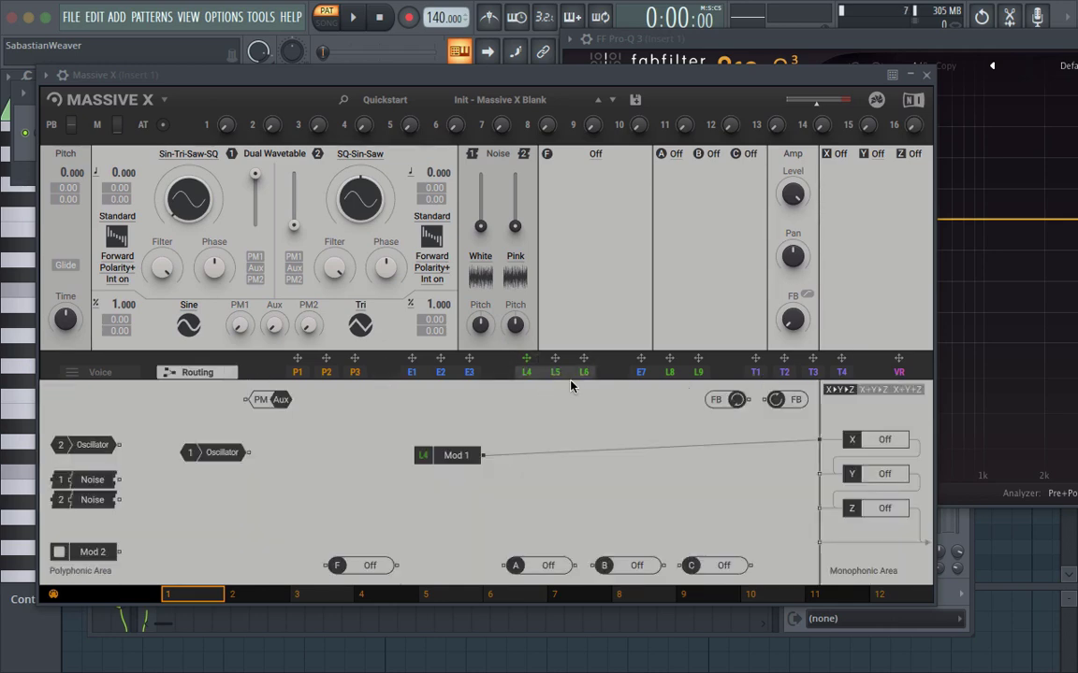
left_click(538, 372)
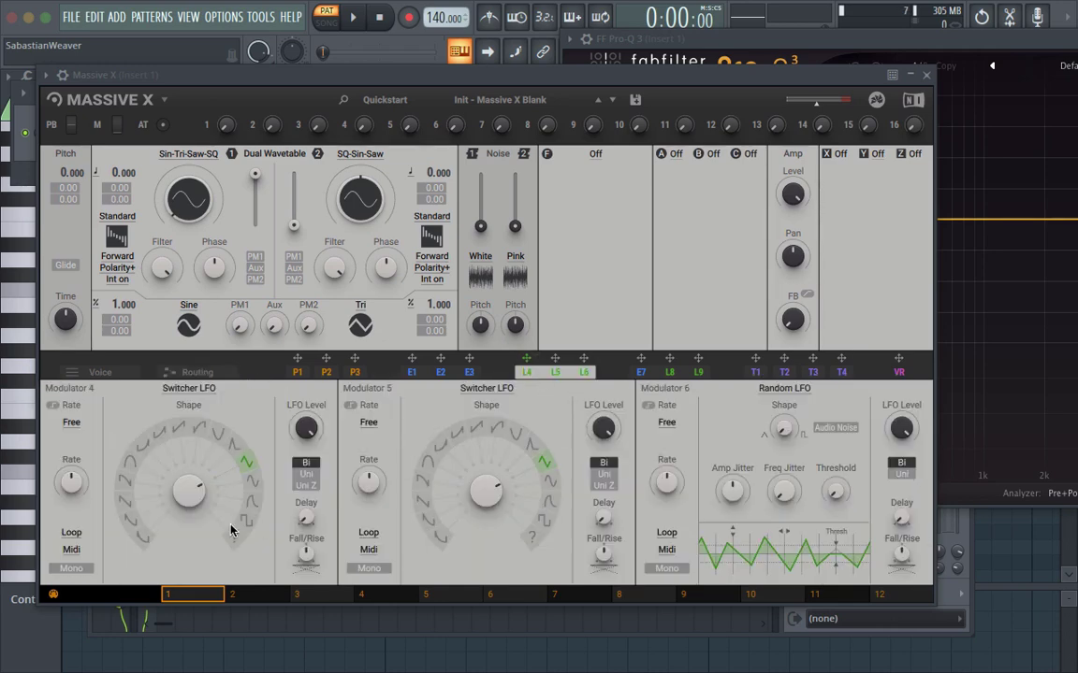
left_click(77, 424)
left_click(71, 472)
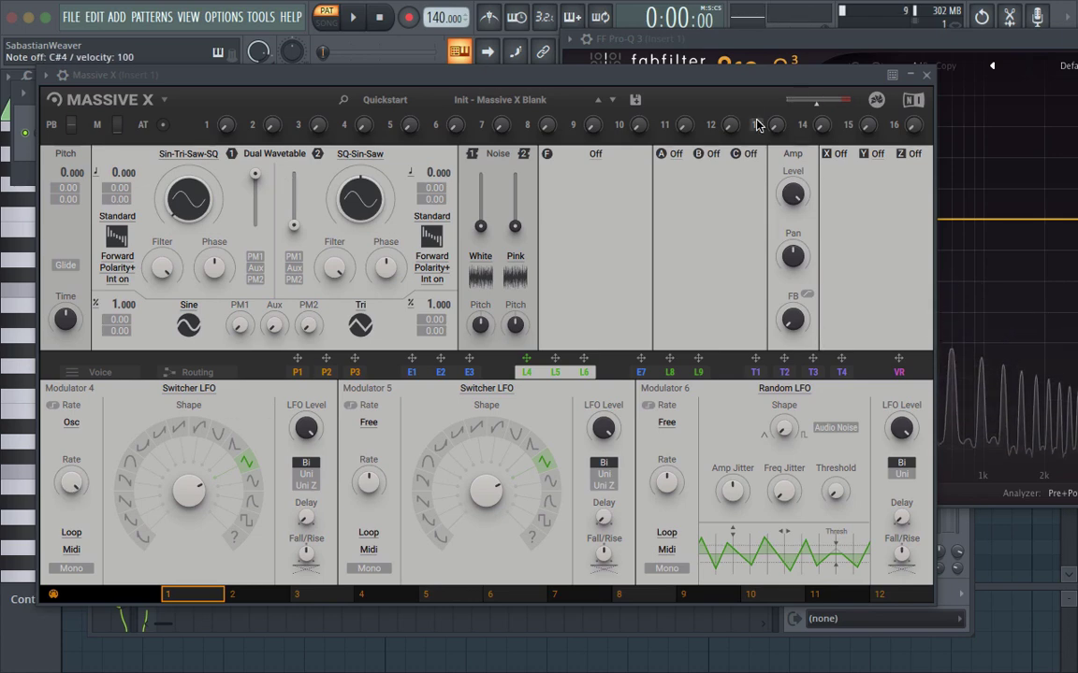
- Uncover the full Pro-Q 3 display, play notes to inspect the L4 oscillator's spectrum, and return to Massive X
left_click_drag(981, 43, 636, 51)
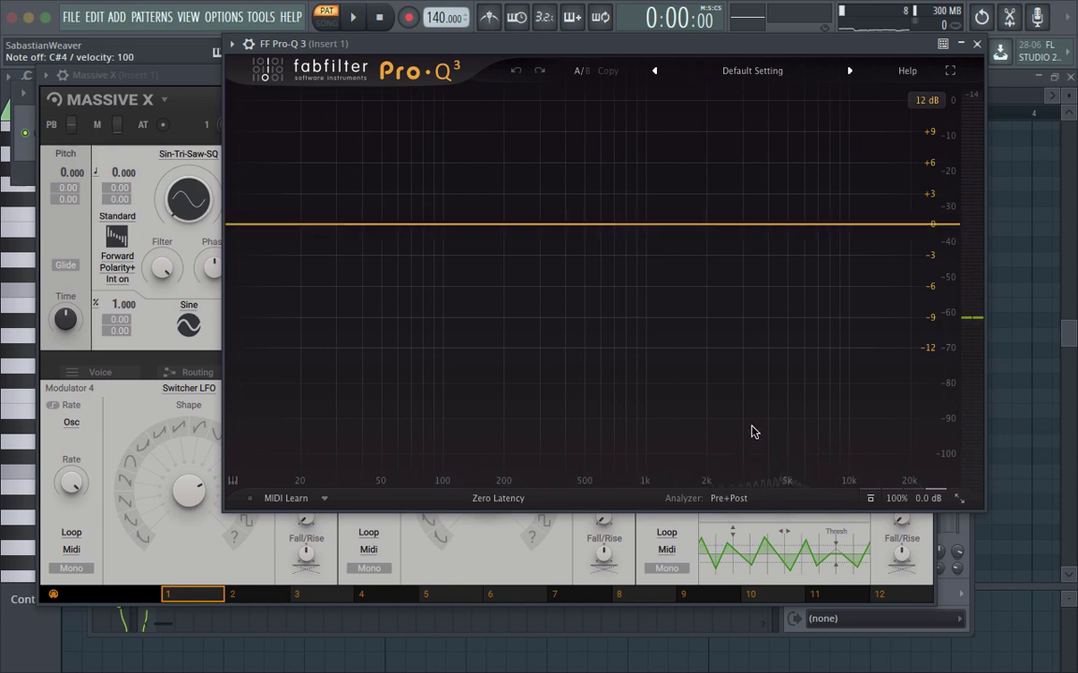
left_click_drag(594, 50, 668, 45)
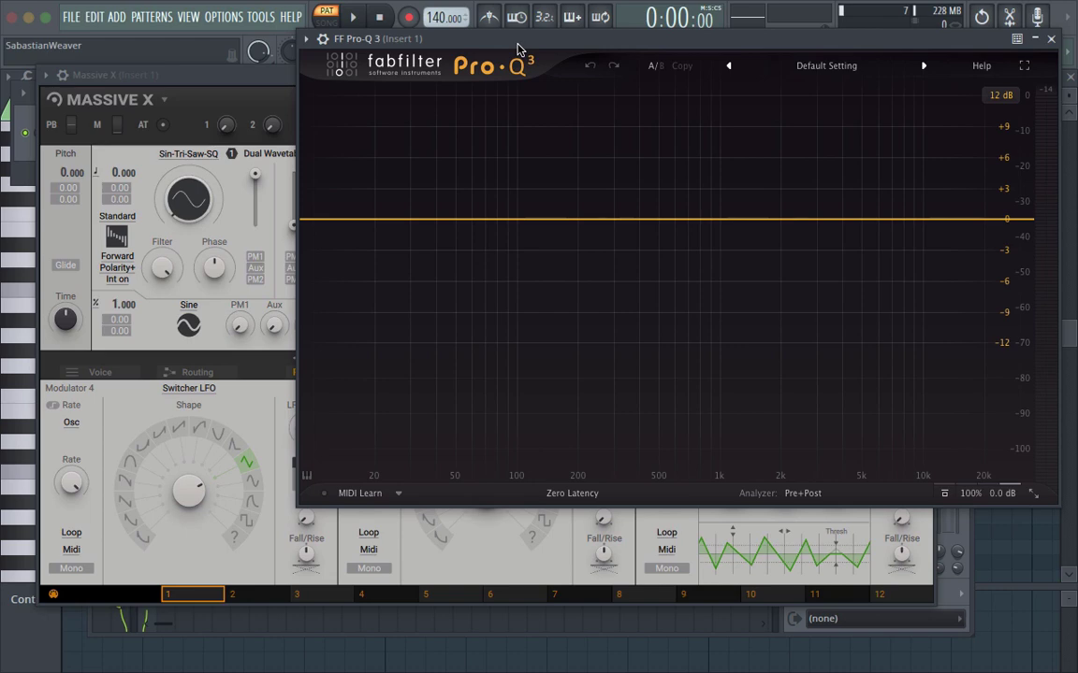
left_click_drag(517, 48, 372, 87)
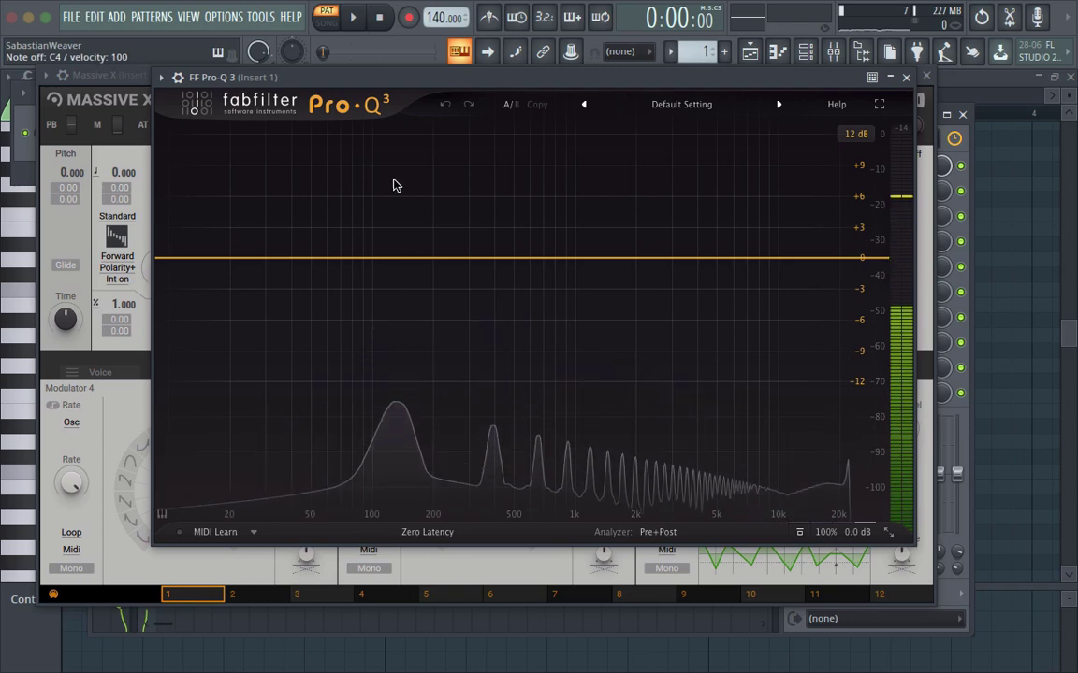
left_click_drag(333, 93, 613, 128)
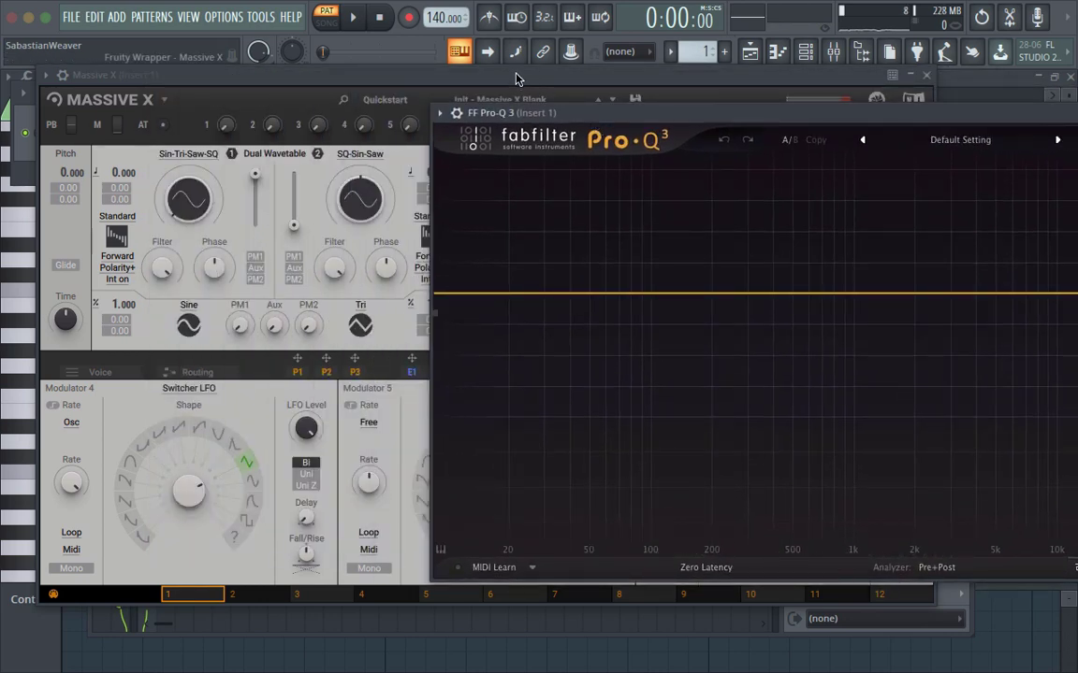
left_click(464, 73)
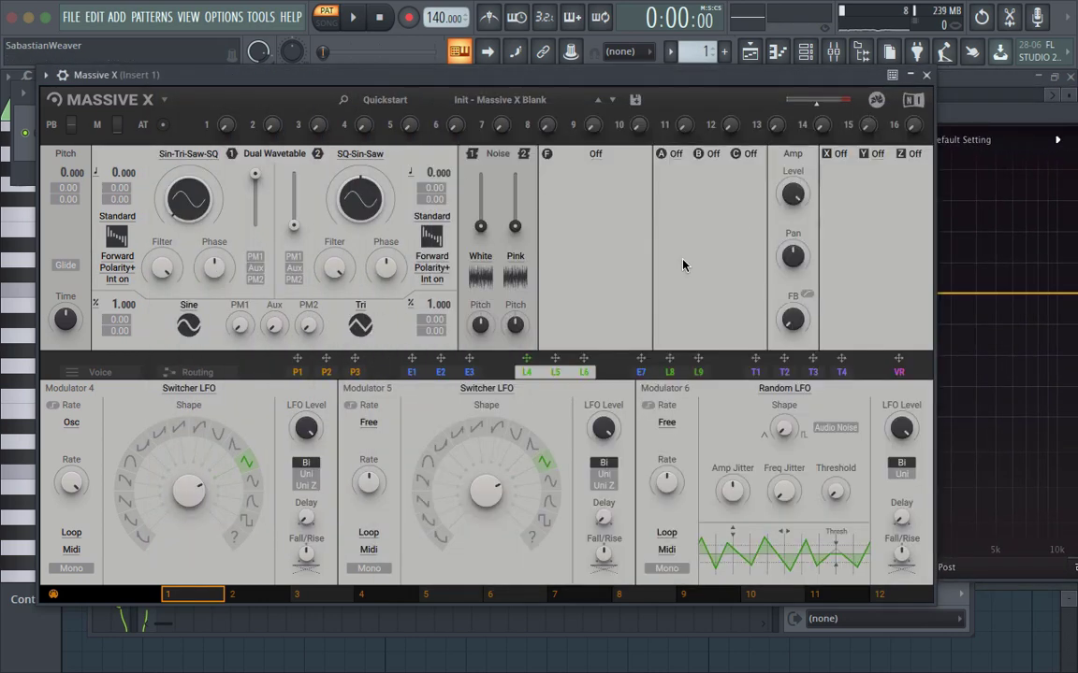
- Load the Init - Massive X preset from the Quickstart category and reposition the Massive X window
left_click(468, 107)
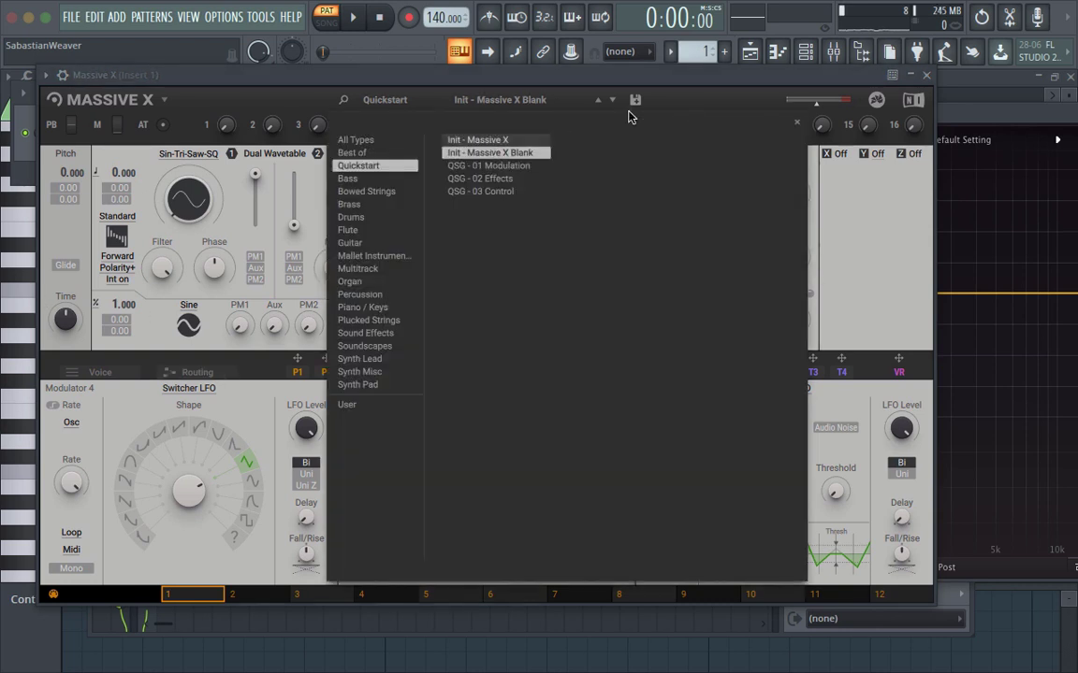
left_click(798, 124)
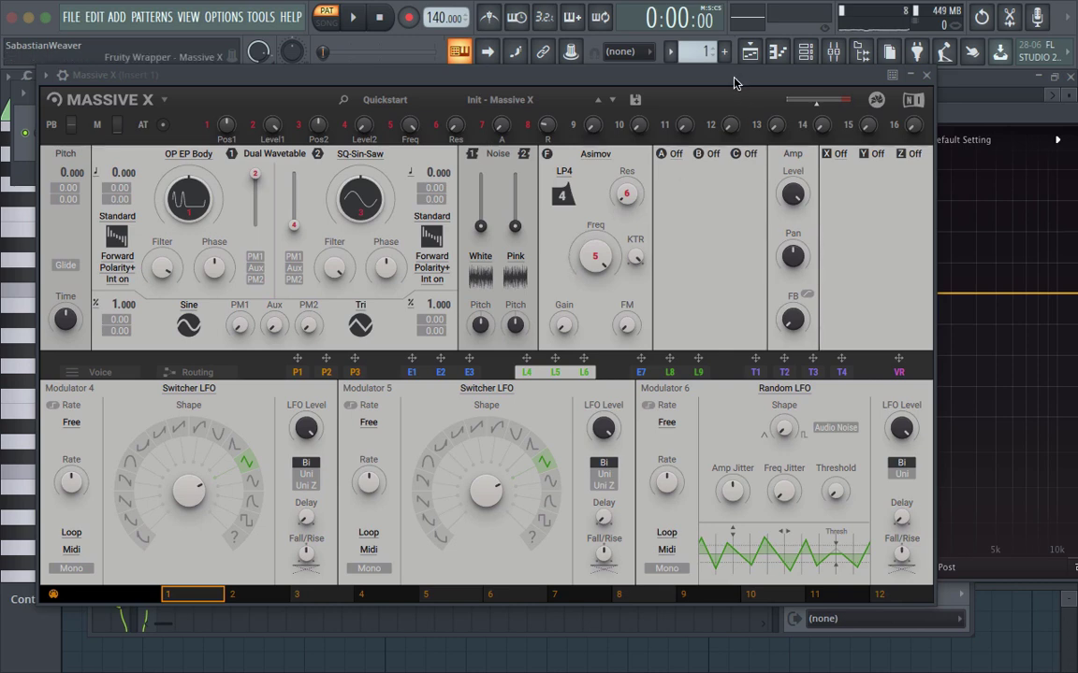
left_click_drag(660, 71, 629, 51)
left_click_drag(704, 61, 713, 54)
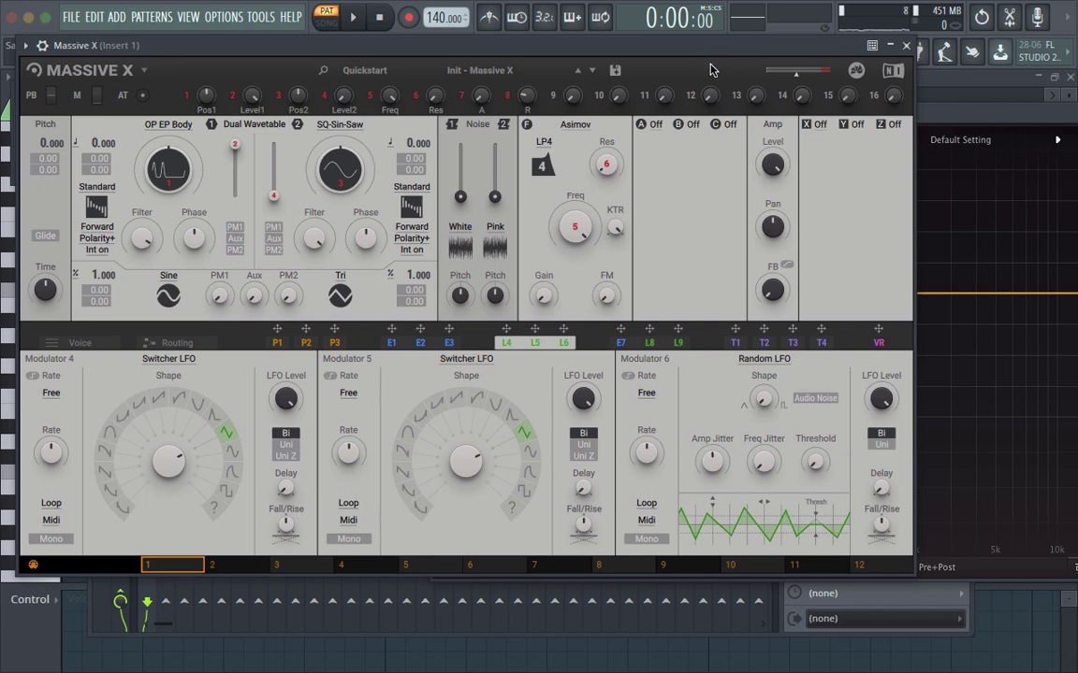
mouse_move(698, 51)
left_mouse_down()
mouse_move(703, 69)
mouse_move(706, 48)
left_mouse_up()
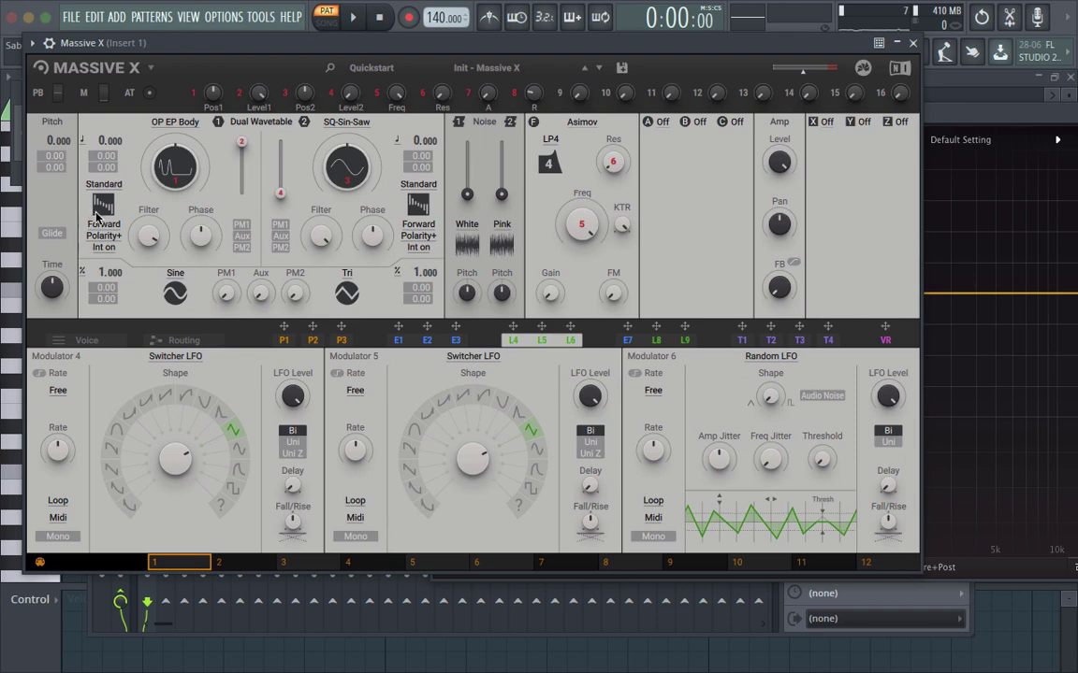
- Switch oscillator 1's mode from Standard to Bend with Medium strength and audition the Bend control
left_click(112, 186)
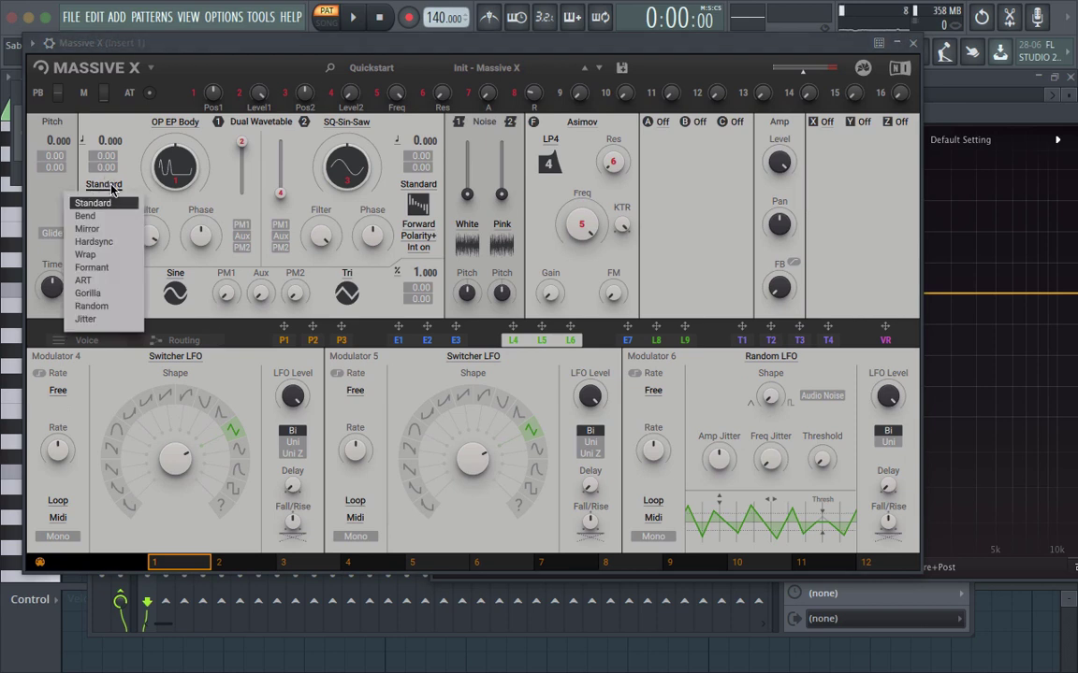
left_click(112, 217)
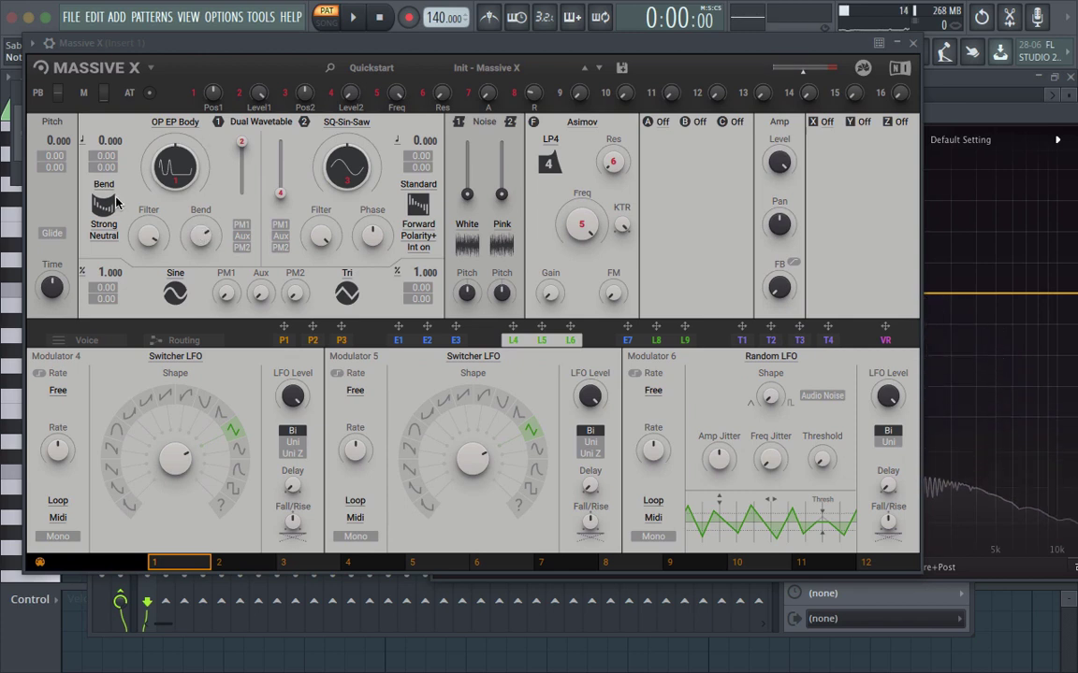
left_click(104, 225)
left_click(108, 256)
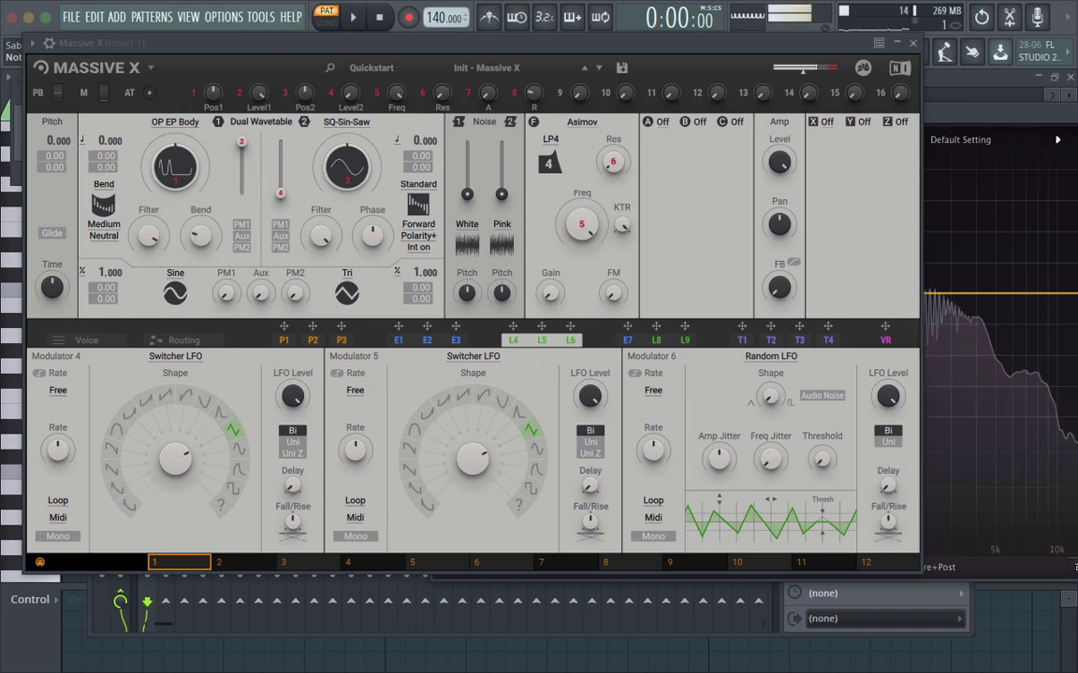
- Audition oscillator 1's Bend mode with the Up-Down option, and finish with it set to For-Back
left_click(104, 236)
left_click(94, 267)
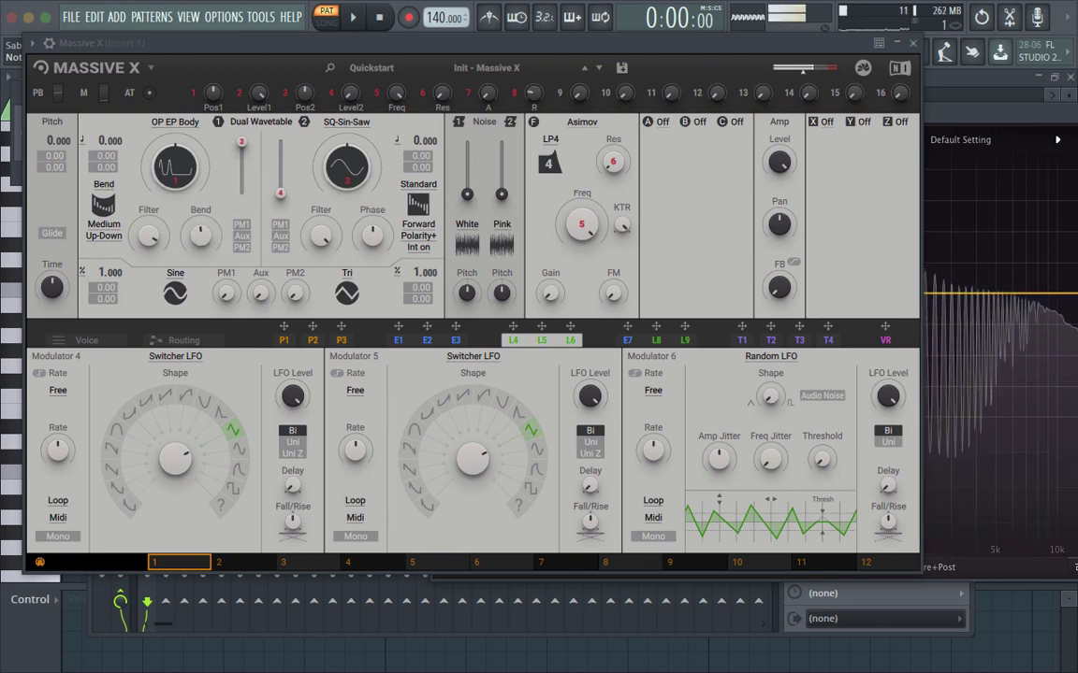
left_click(104, 236)
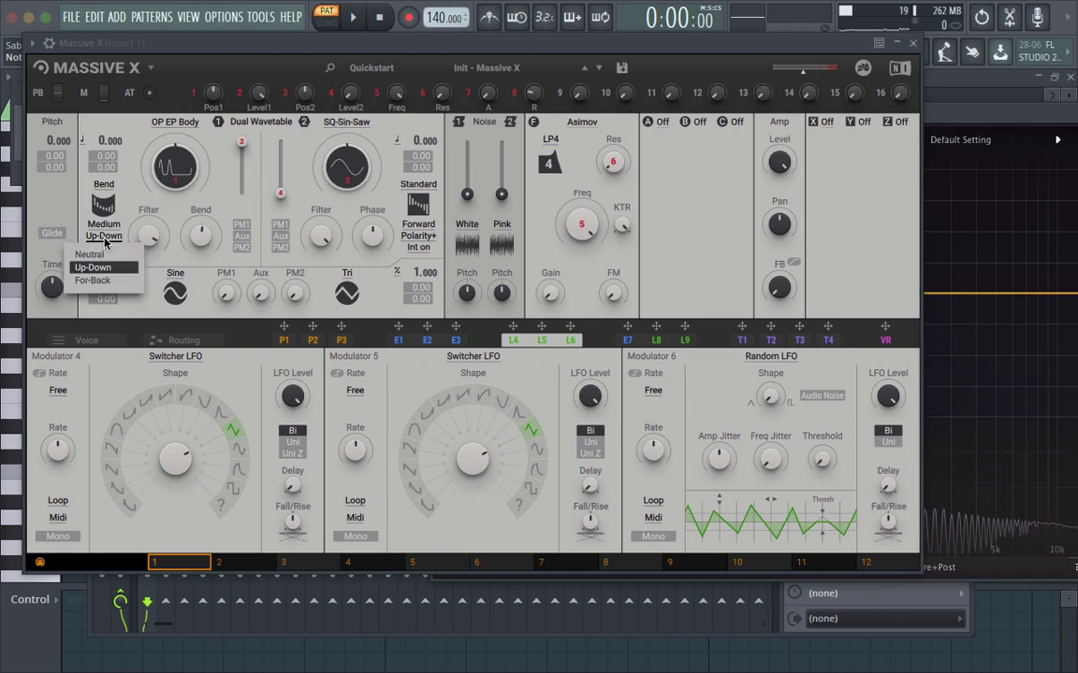
left_click(111, 282)
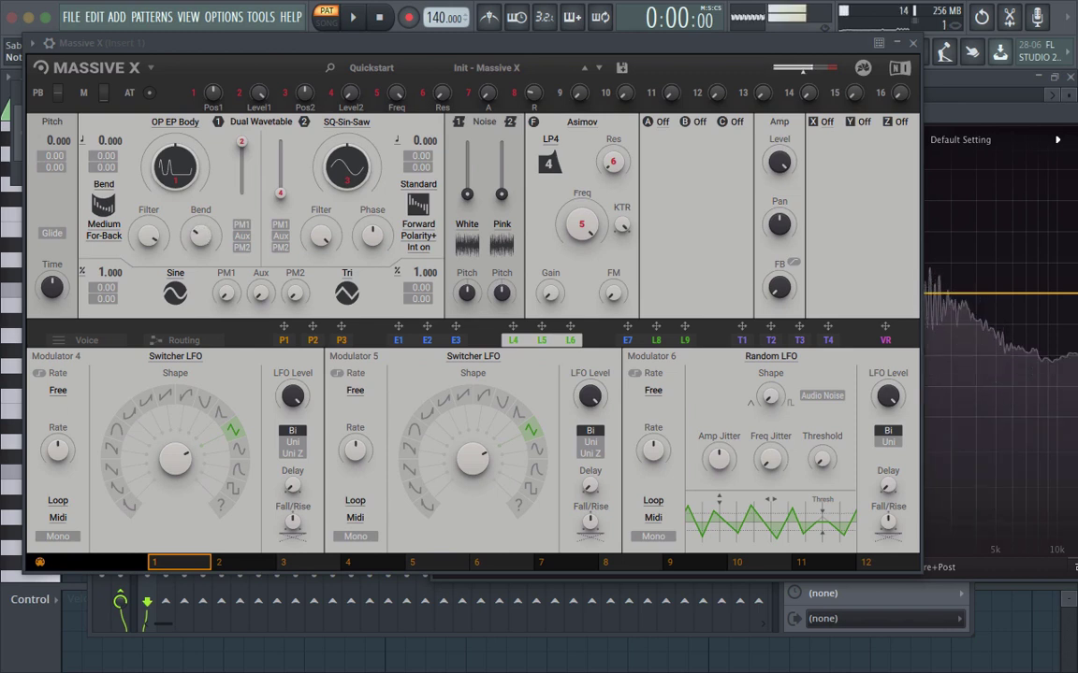
- Switch oscillator 1's mode to Wrap and assign P1 to modulate its Ratio
left_click(104, 187)
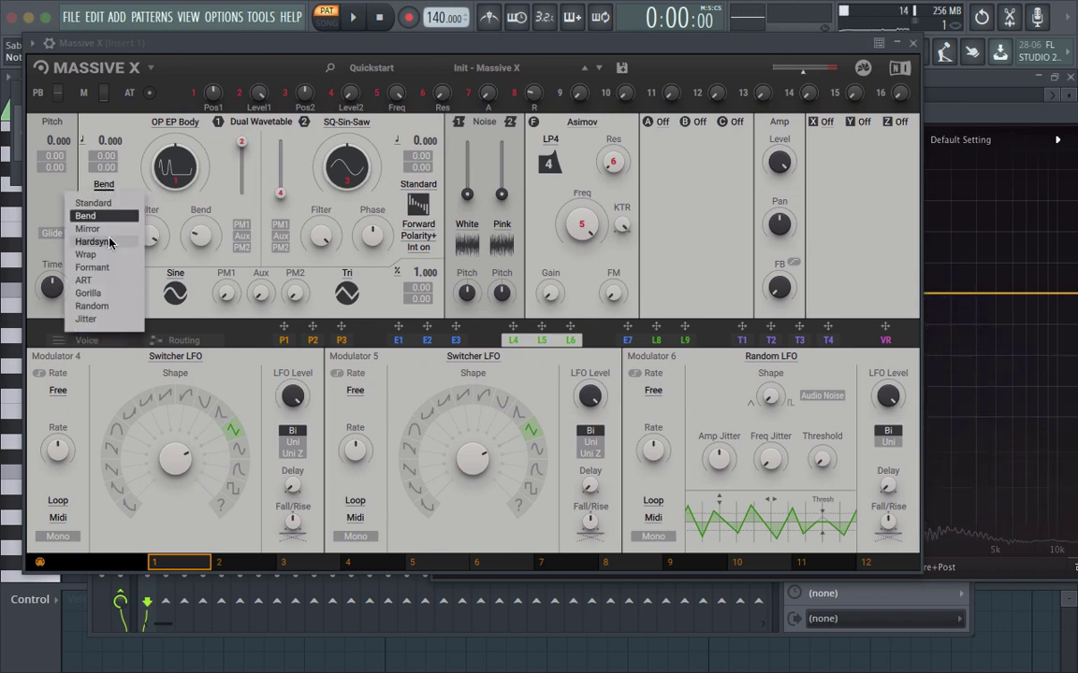
left_click(86, 254)
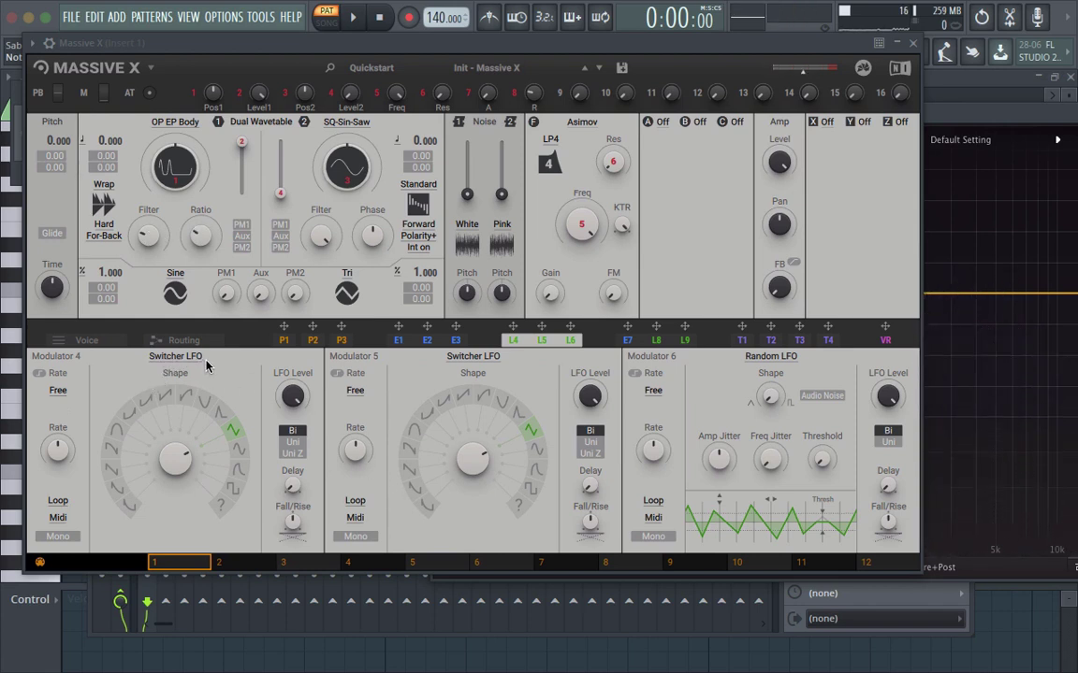
left_click(175, 357)
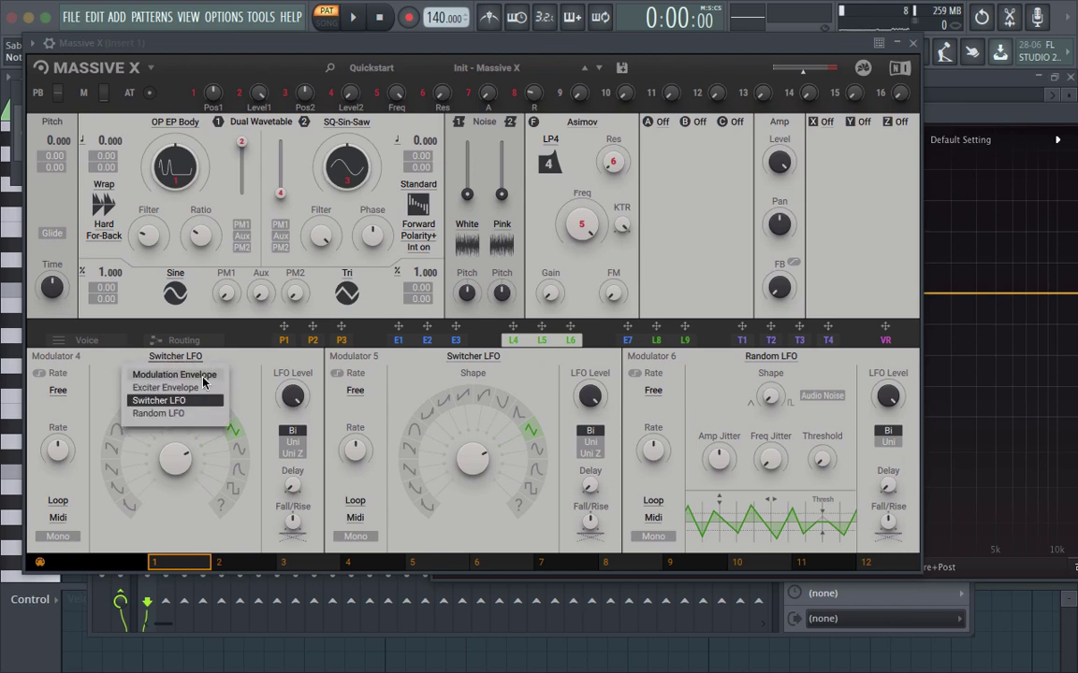
left_click(214, 363)
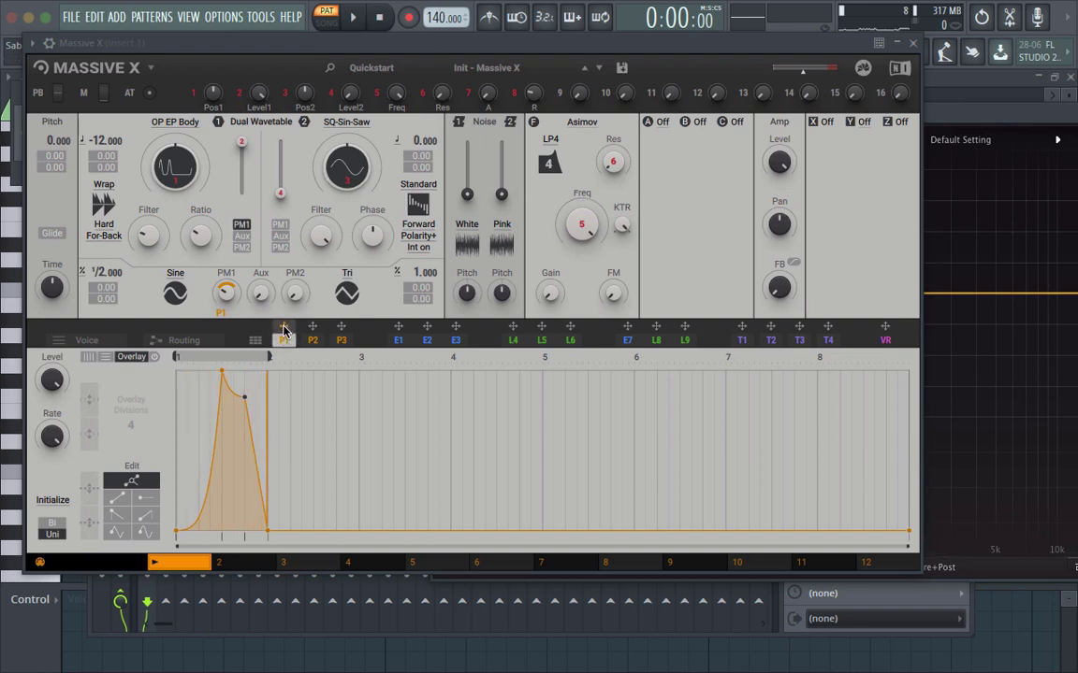
left_click_drag(284, 330, 199, 234)
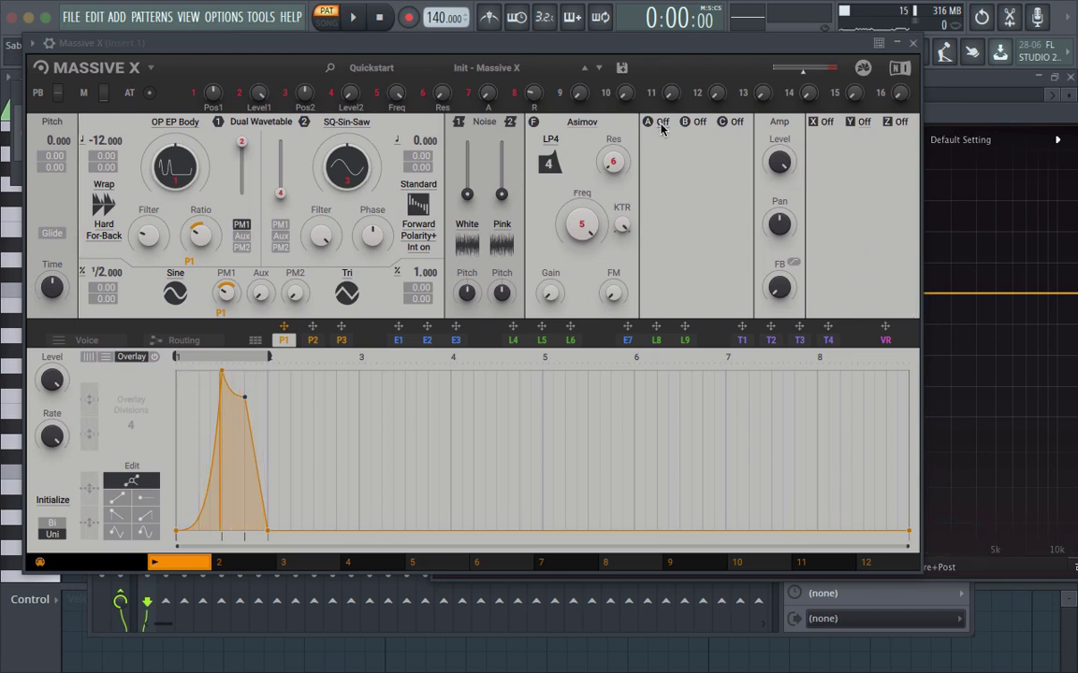
- Change the filter type from Asimov to Blue Monark and set its mode to Dual Notch
left_click(581, 122)
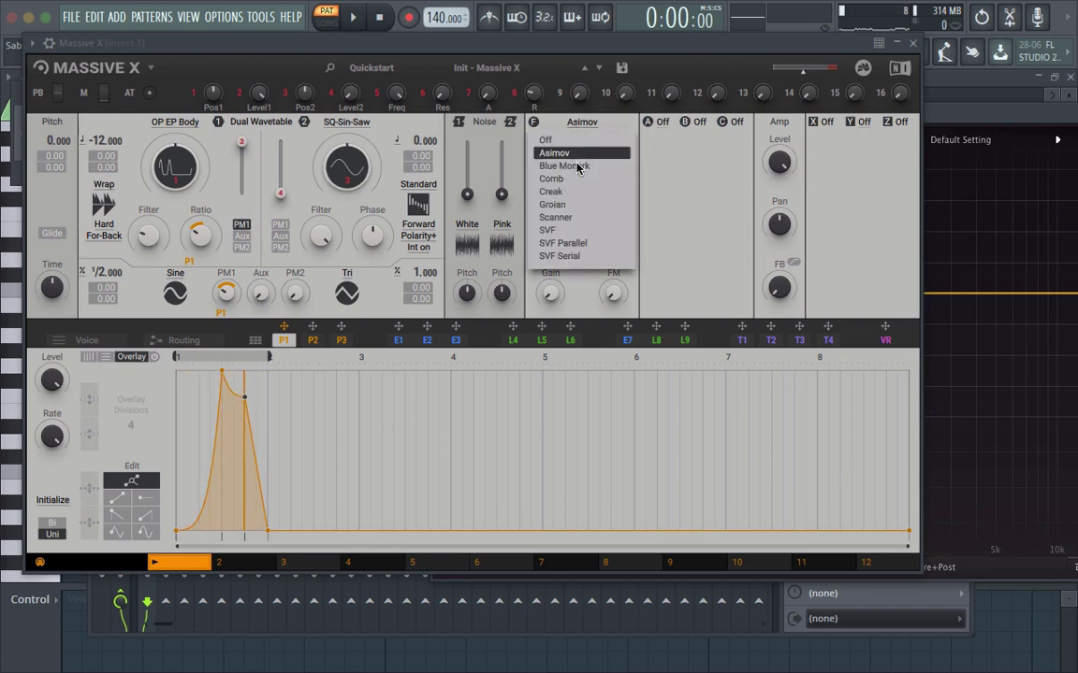
left_click(577, 165)
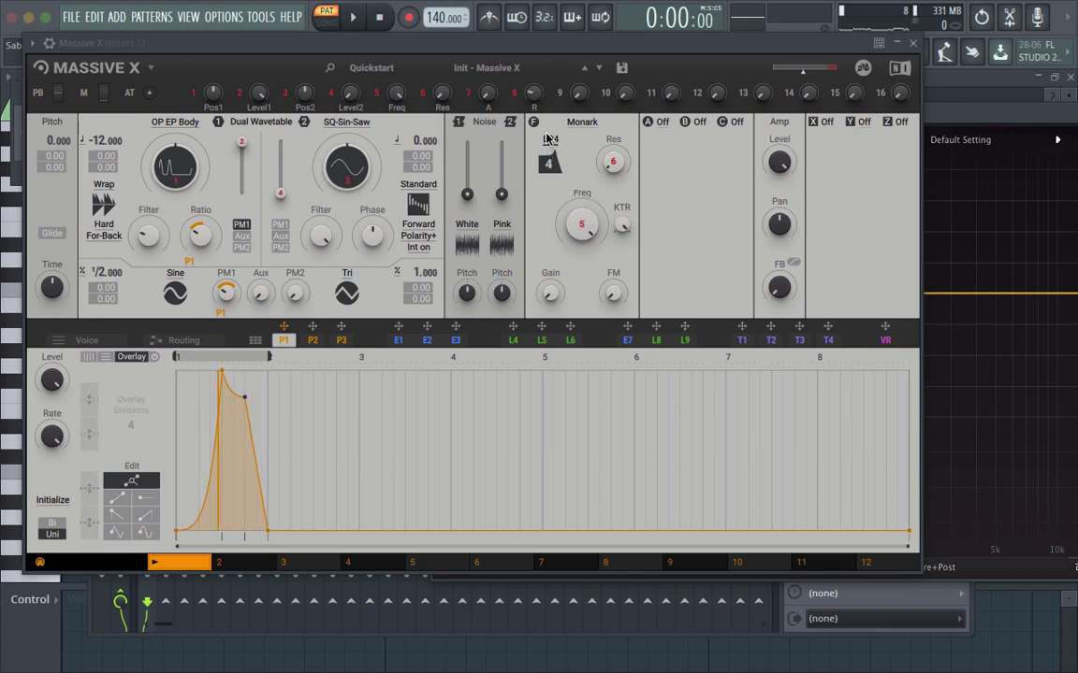
left_click(549, 139)
left_click(531, 233)
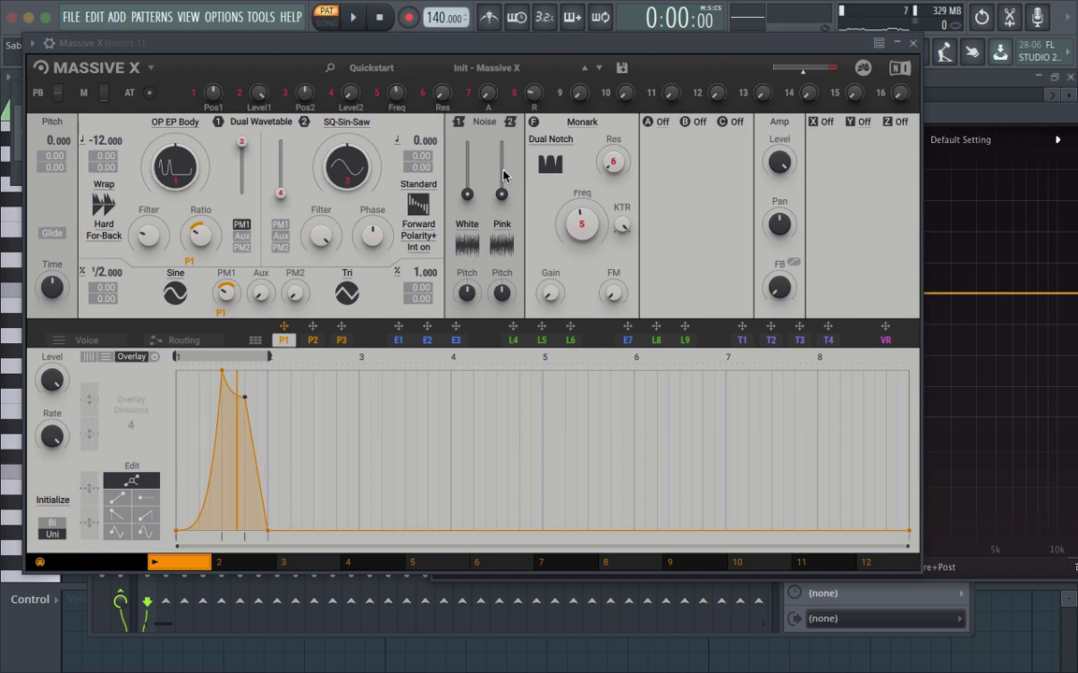
- Assign P1 to modulate the Monark filter's Freq and adjust the modulation amount while playing notes
left_click_drag(284, 326, 229, 404)
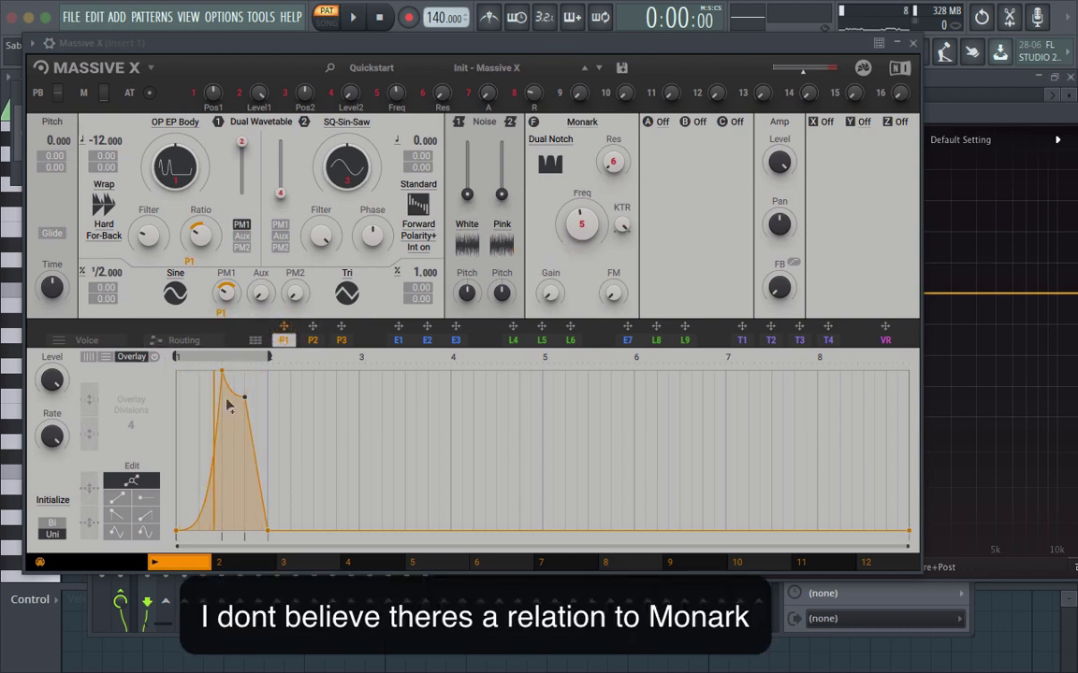
left_click_drag(283, 326, 574, 229)
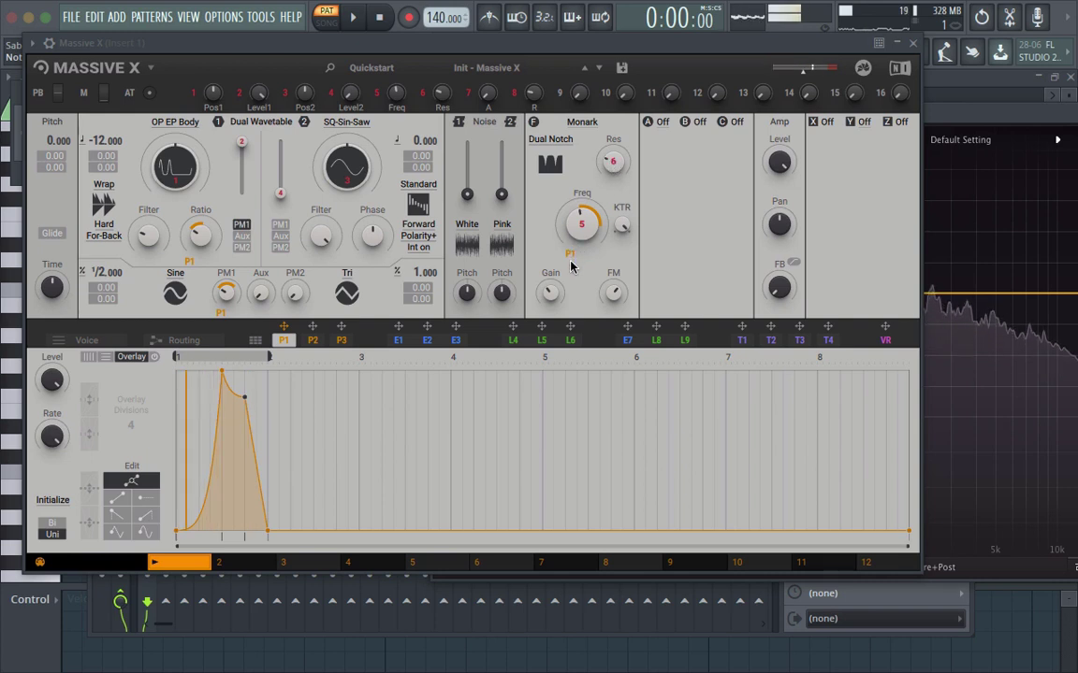
left_click_drag(570, 254, 594, 258)
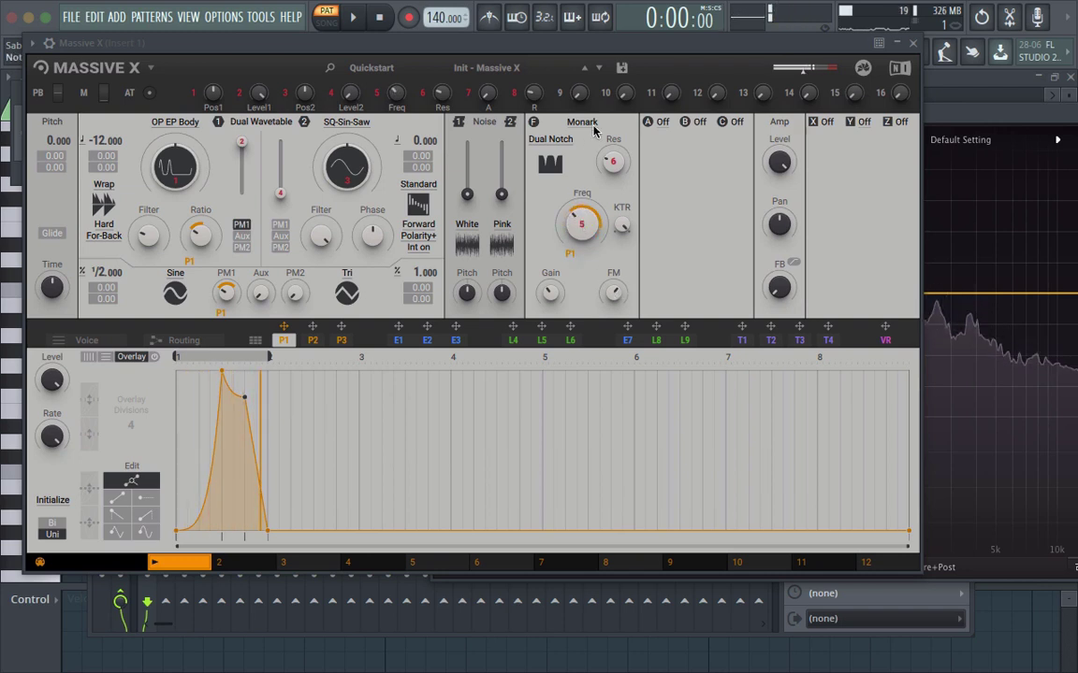
- Set the Monark filter's mode to LP4 and audition the modulated sound
left_click(557, 139)
left_click(560, 157)
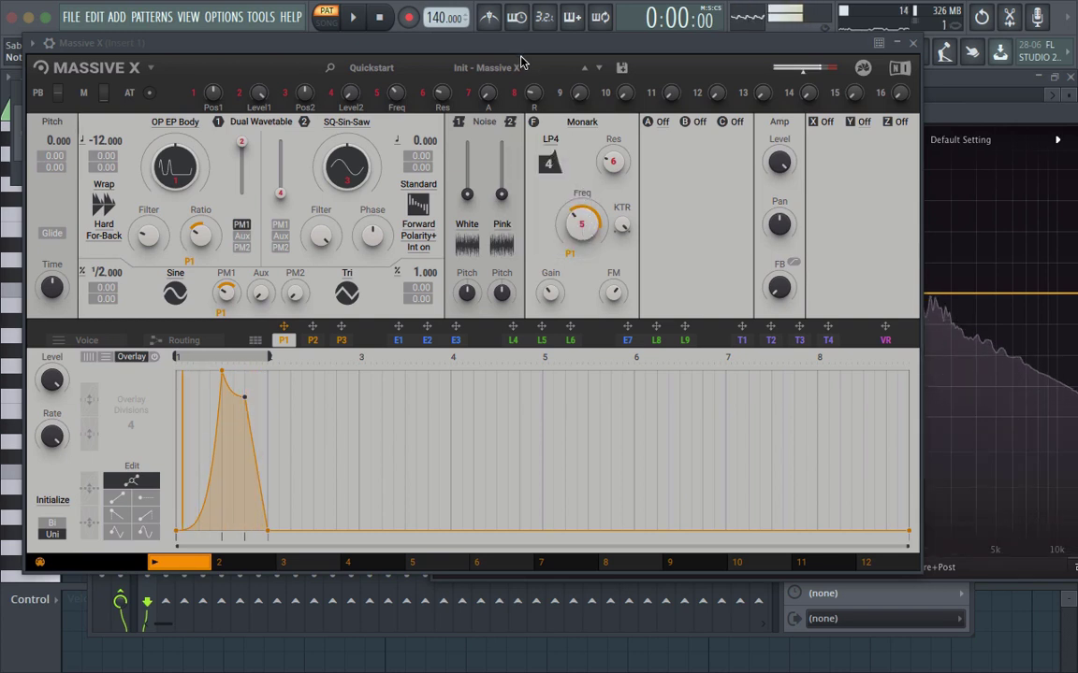
left_click(550, 140)
left_click(636, 152)
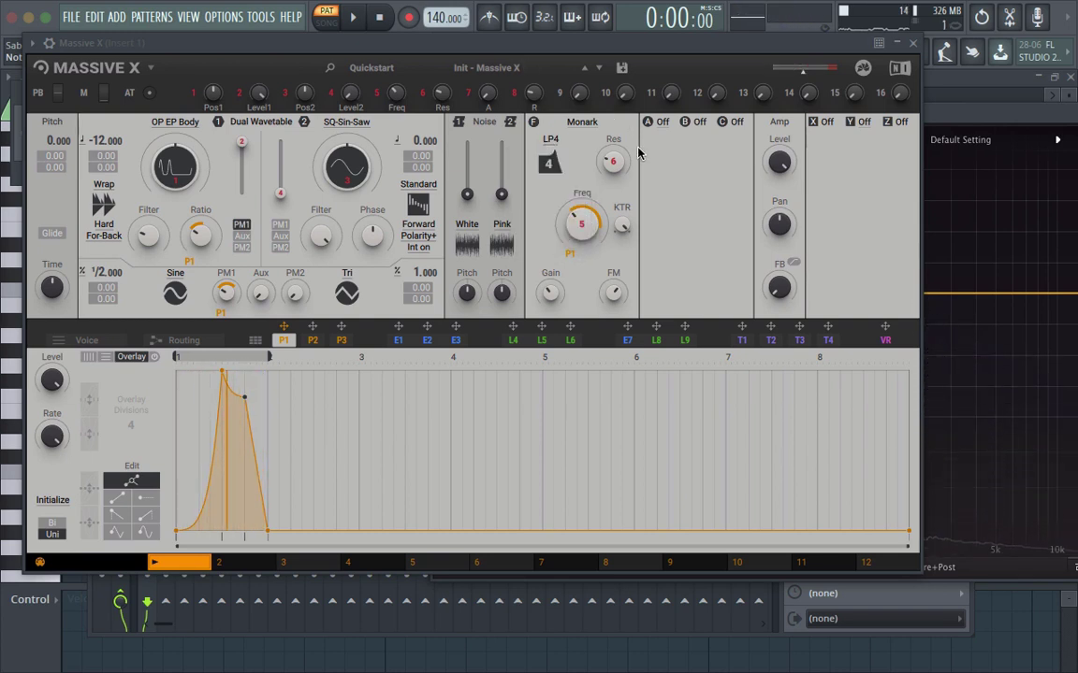
- Reset the synth by loading the Init - Massive X preset from the Quickstart category and close the preset browser
left_click(482, 67)
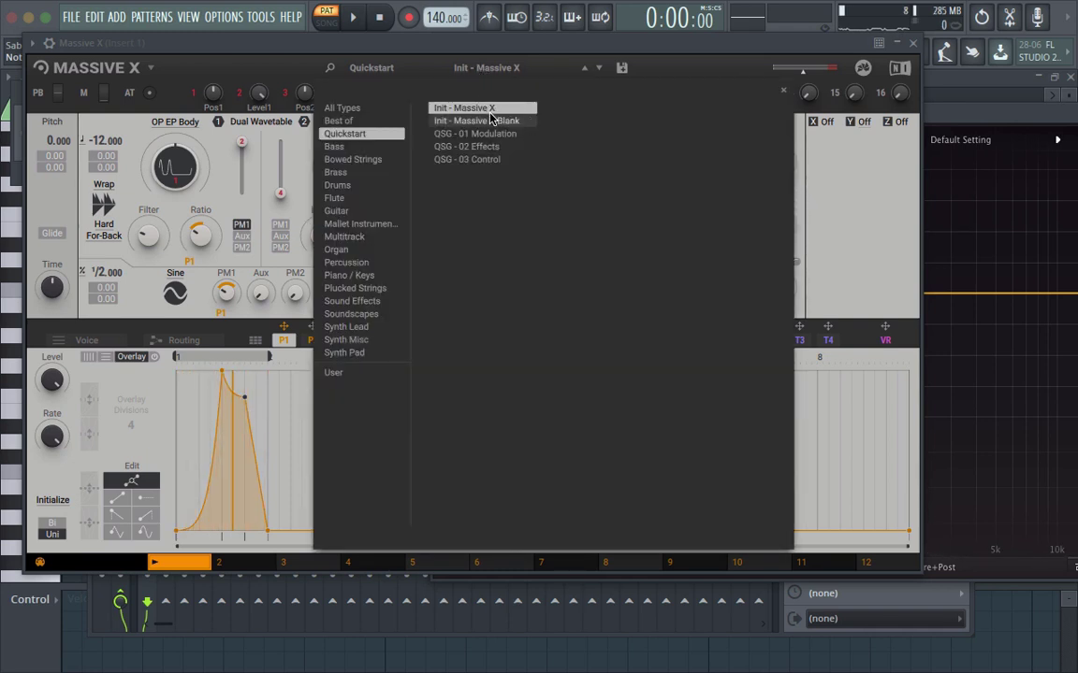
left_click(490, 119)
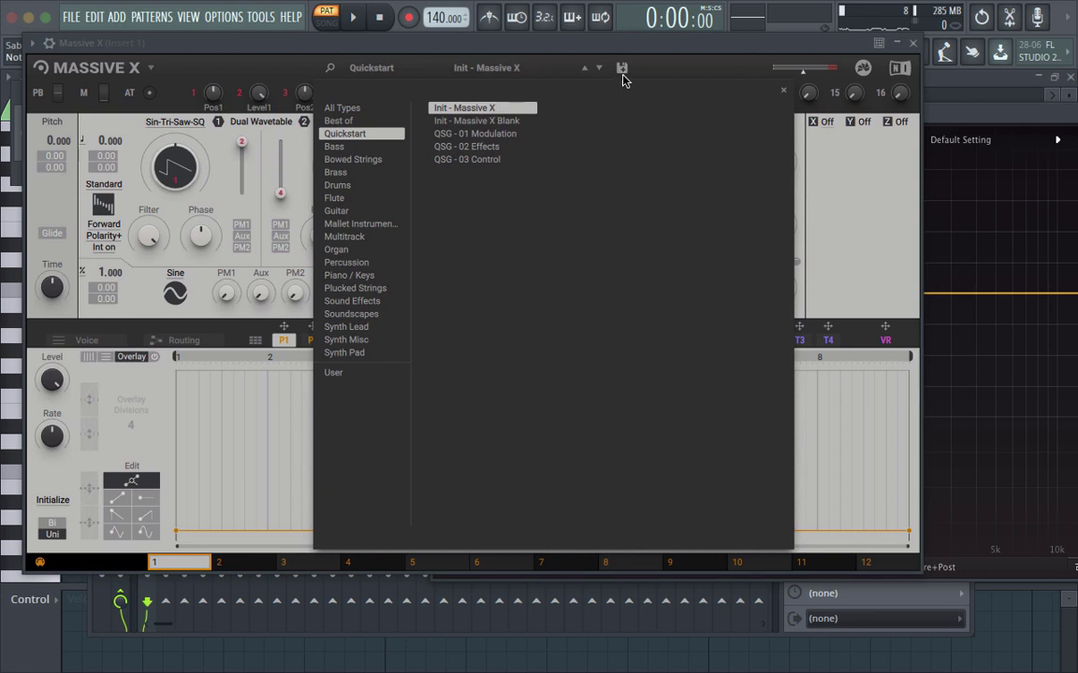
left_click(709, 82)
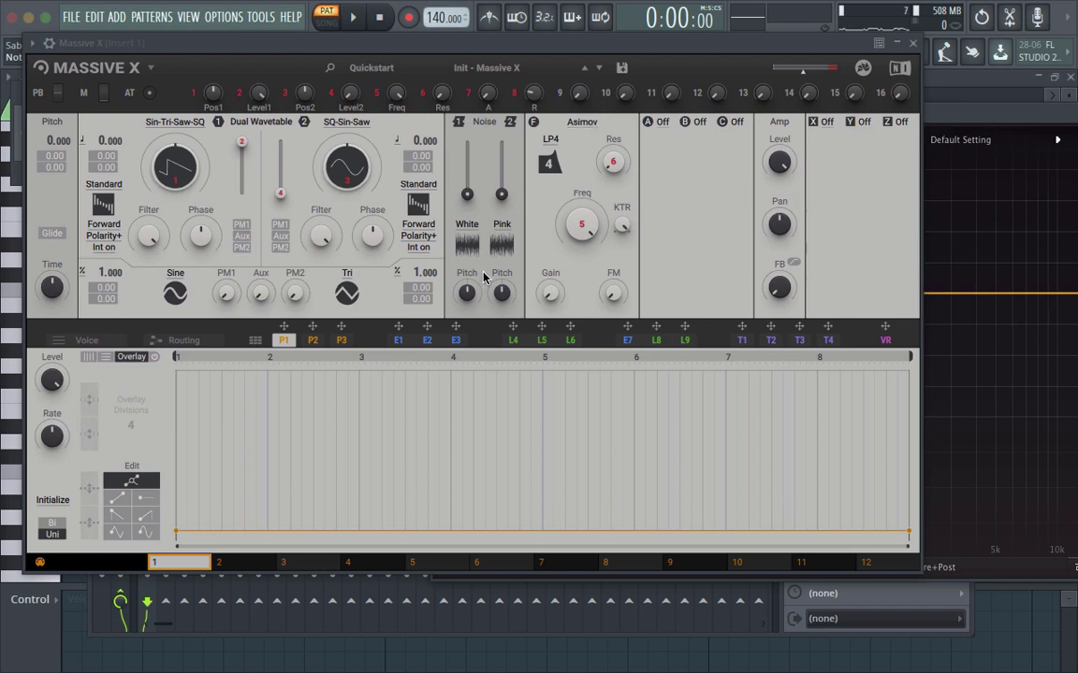
left_click(587, 123)
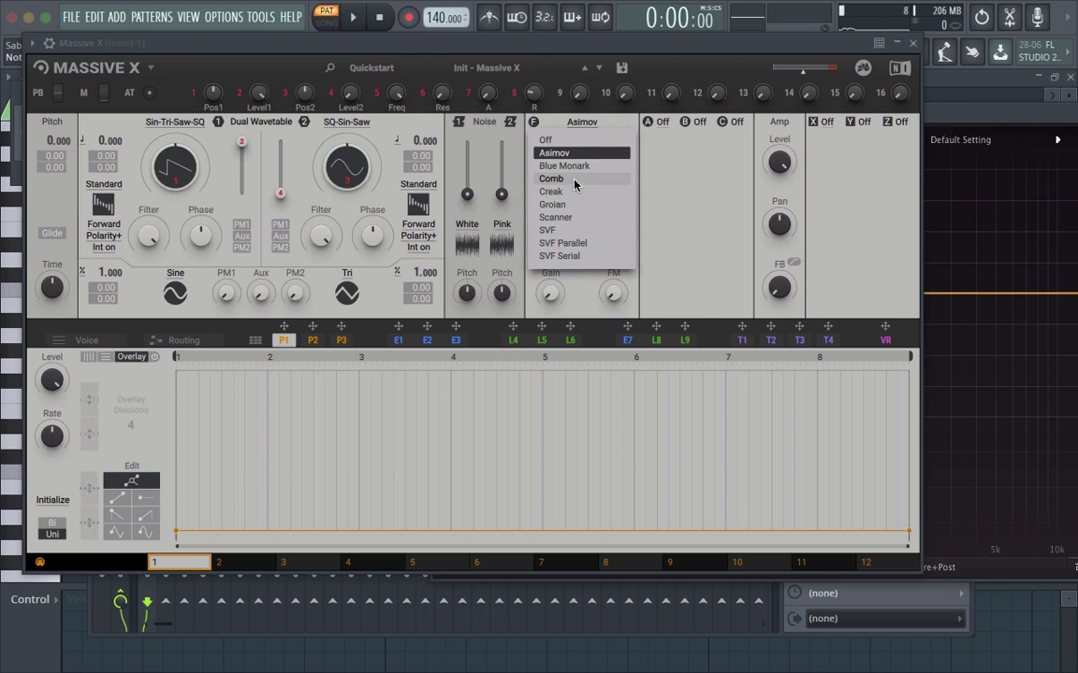
left_click(639, 184)
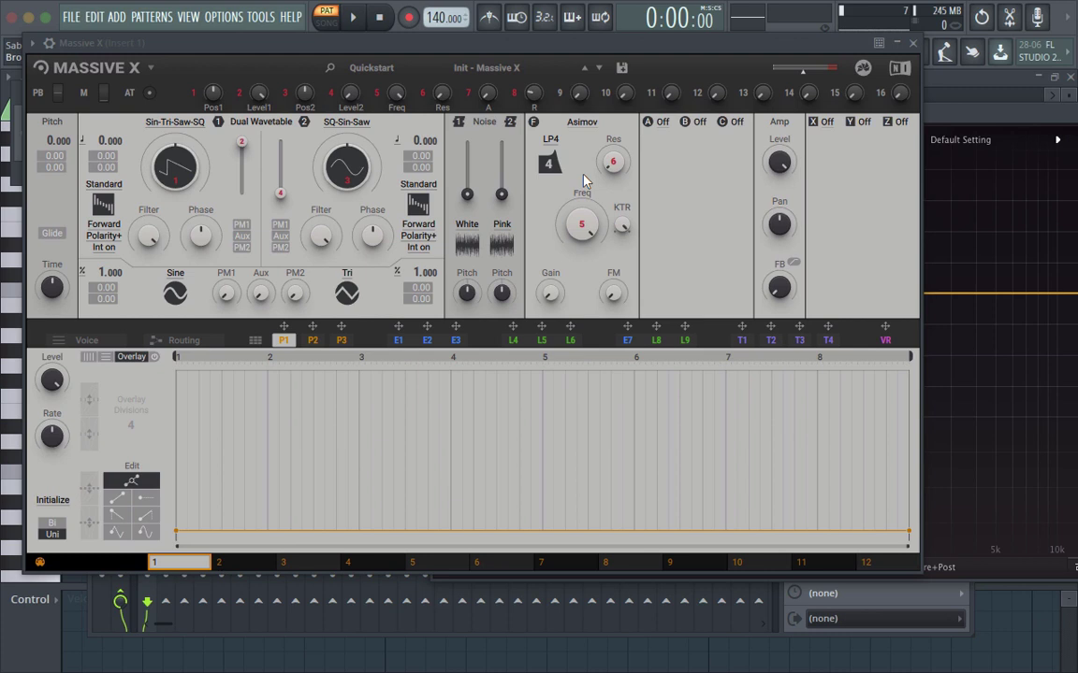
mouse_move(764, 4)
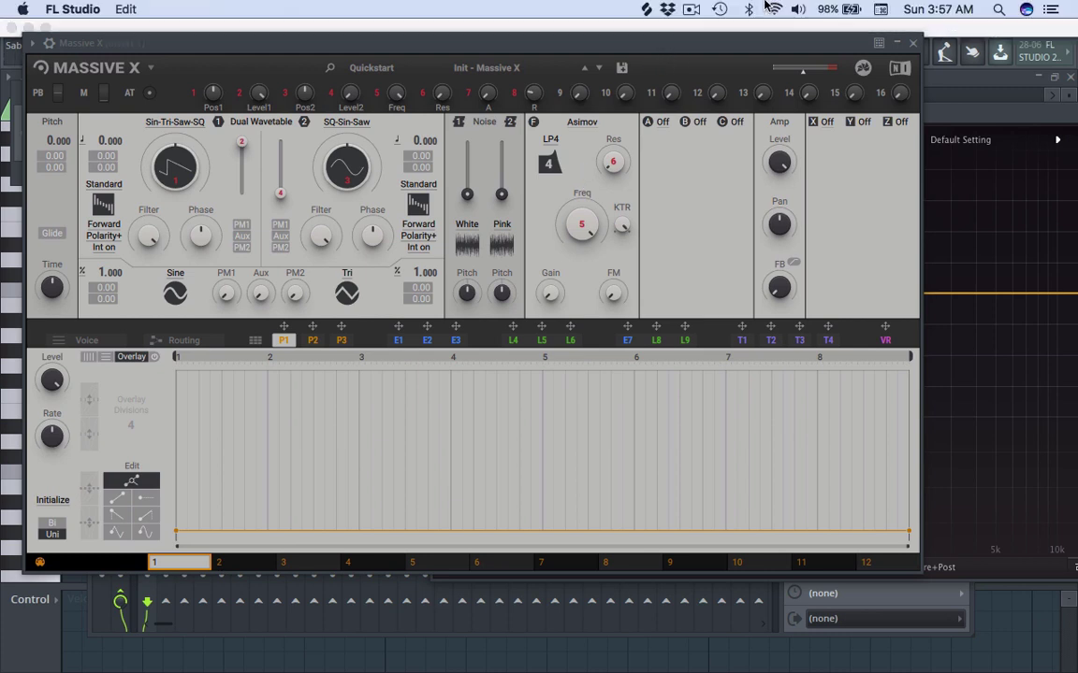
left_click(690, 13)
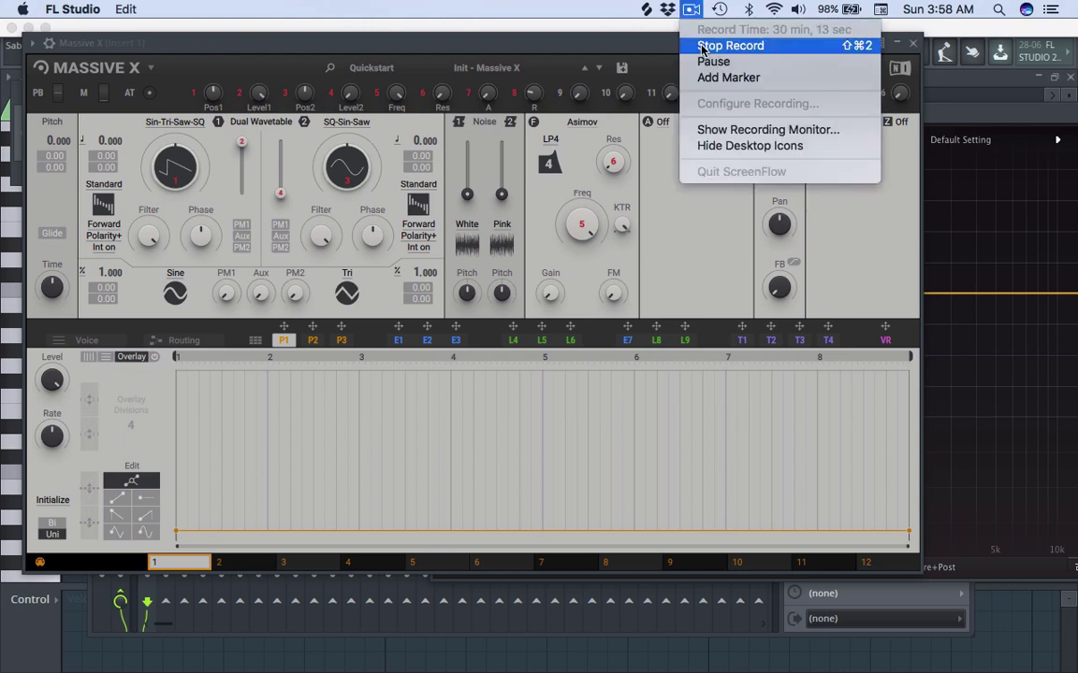